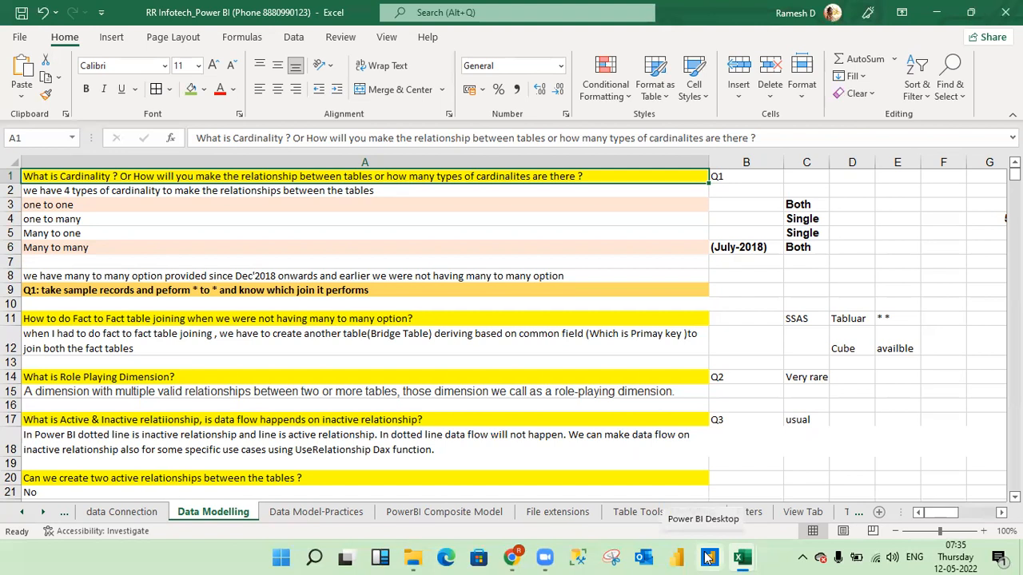
- Switch to Power BI Desktop and dismiss its start screen to reach the blank report
left_click(706, 556)
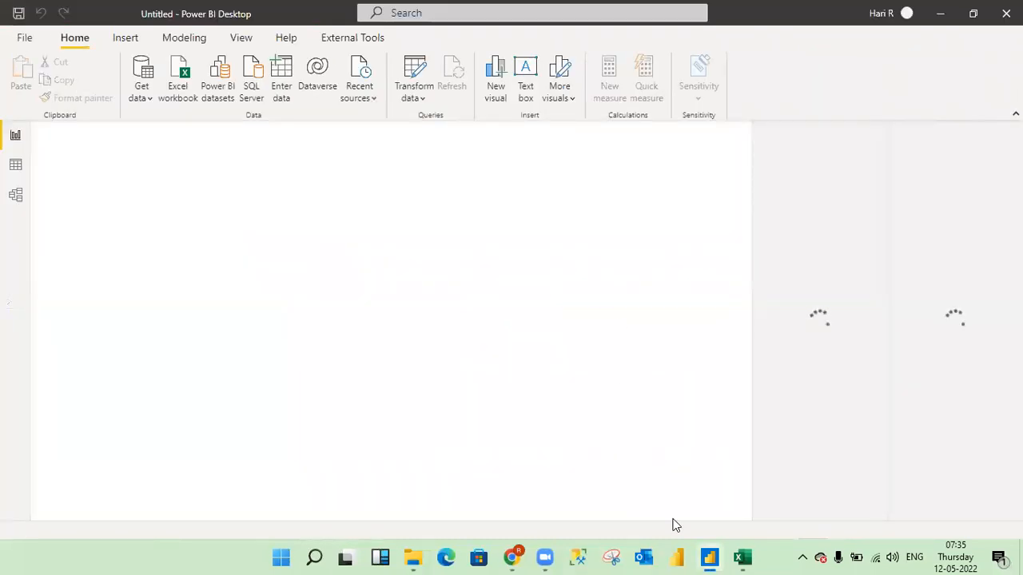
mouse_move(743, 558)
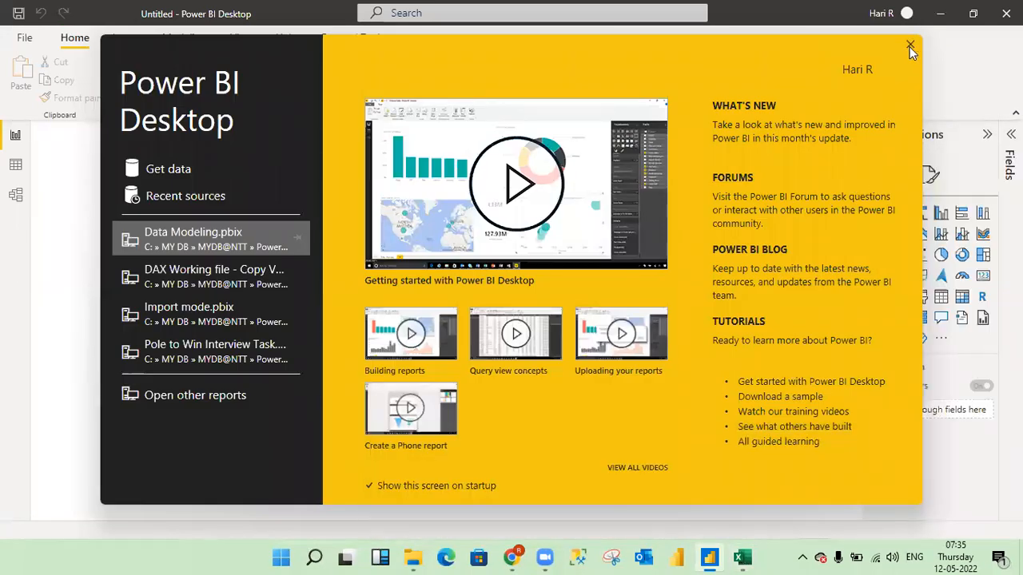
left_click(909, 46)
- Switch to the Sample - Superstore SQL V2 workbook in Excel and create a new blank workbook
mouse_move(743, 558)
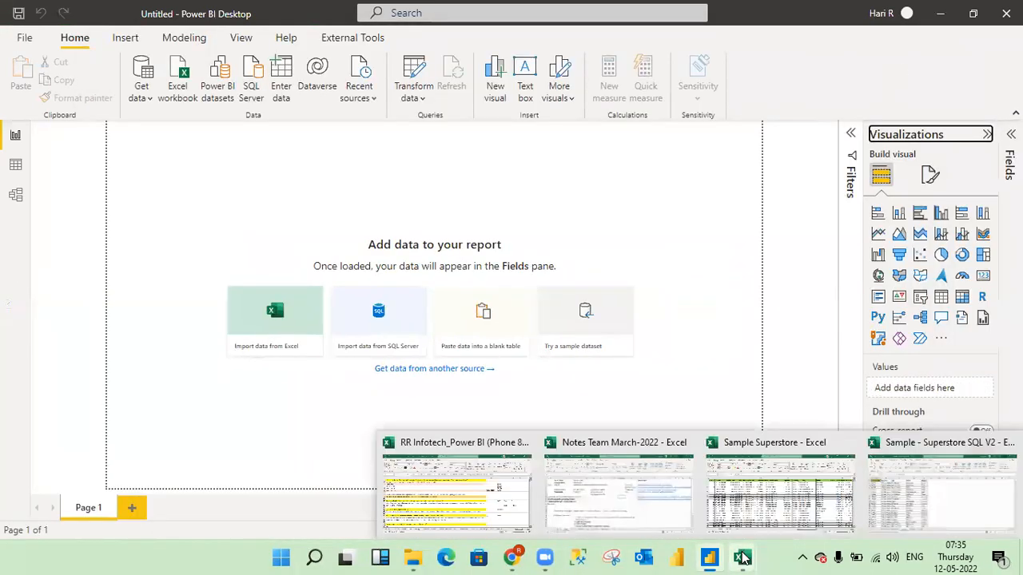
left_click(920, 508)
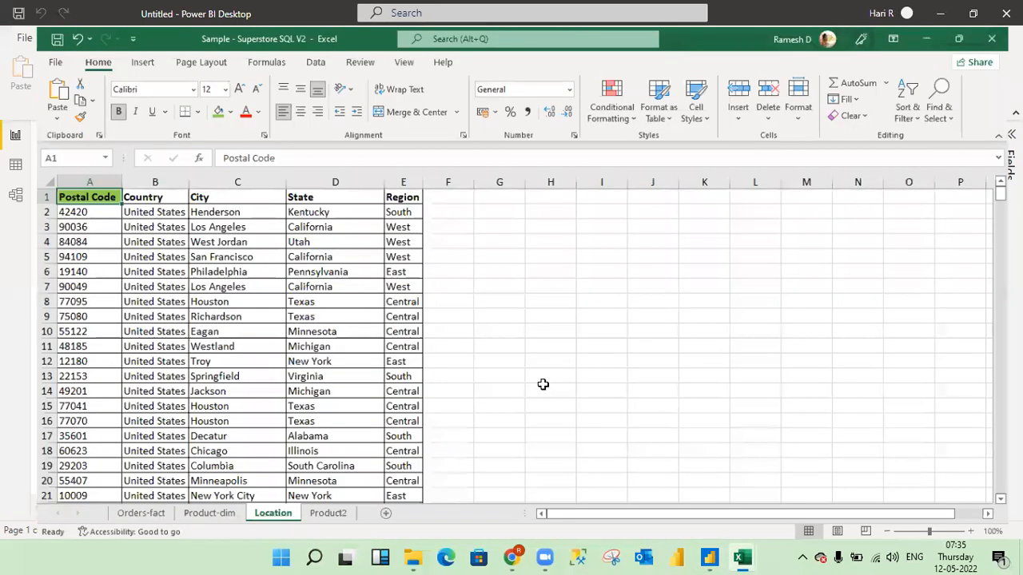
left_click(542, 384)
key("ctrl+n")
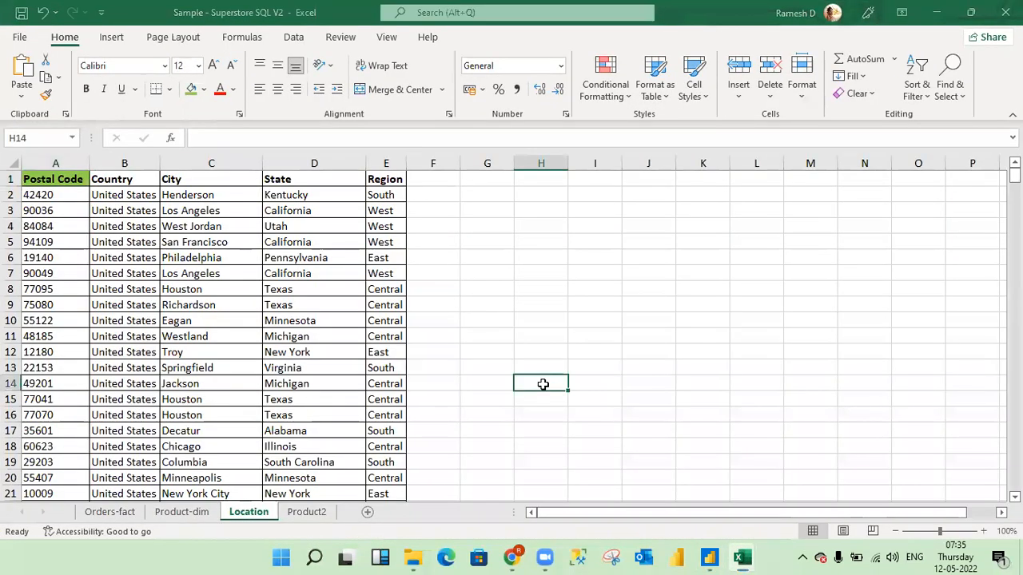
- Enter "New Project" in cell I4 and autofit the width of column I to it
left_click(391, 239)
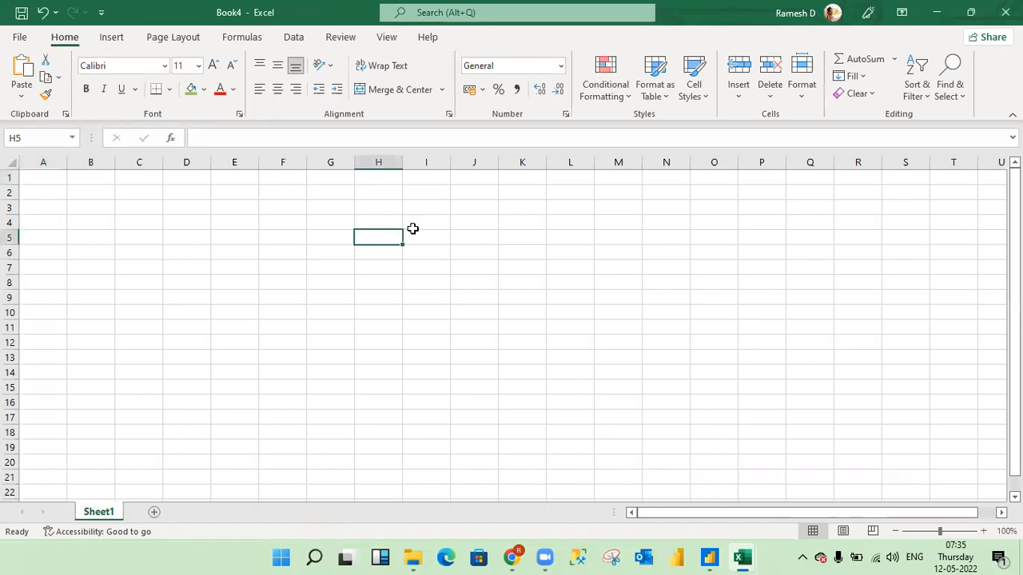
left_click(424, 219)
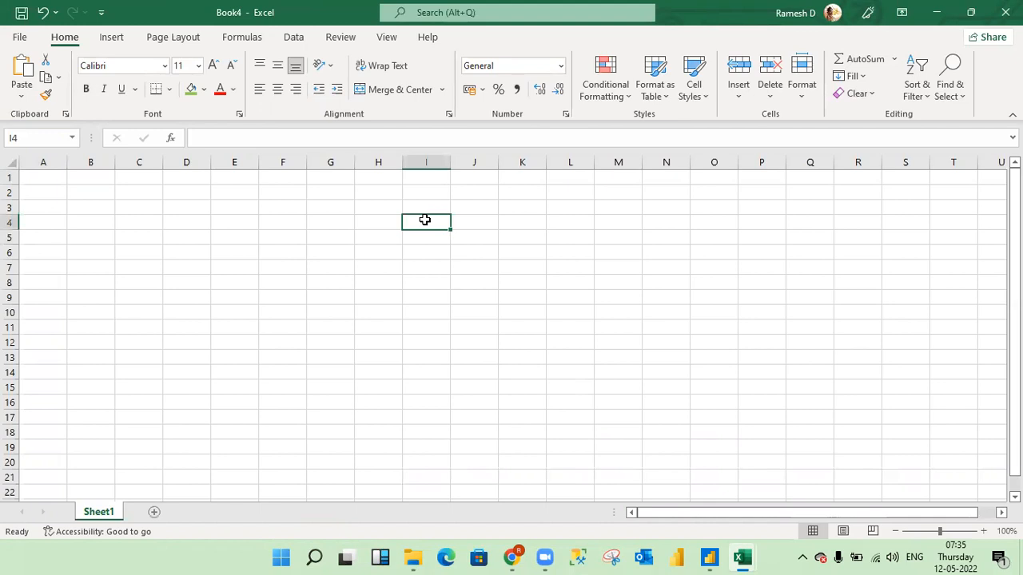
type("New P")
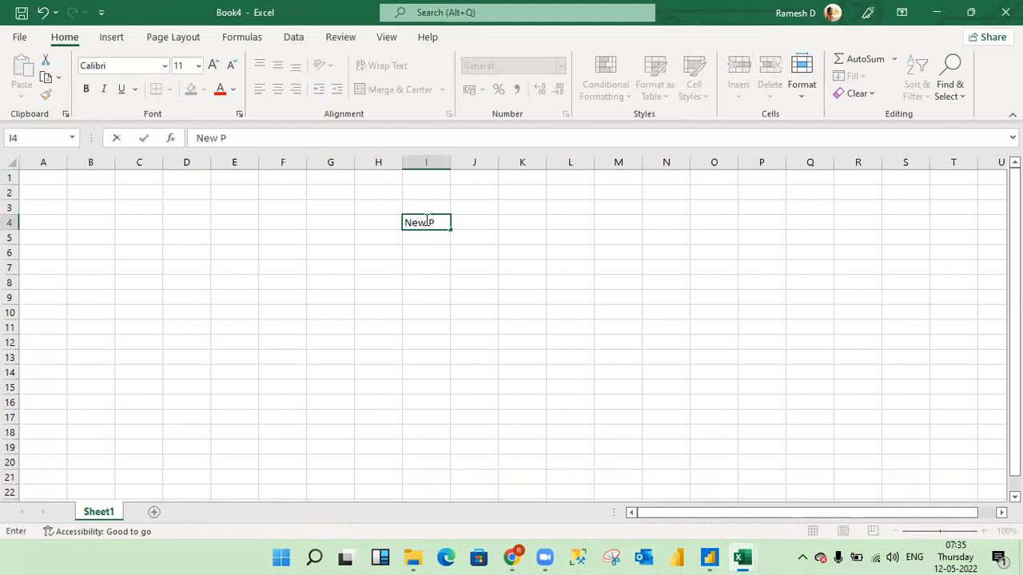
type("roject")
key("Return")
left_click(424, 221)
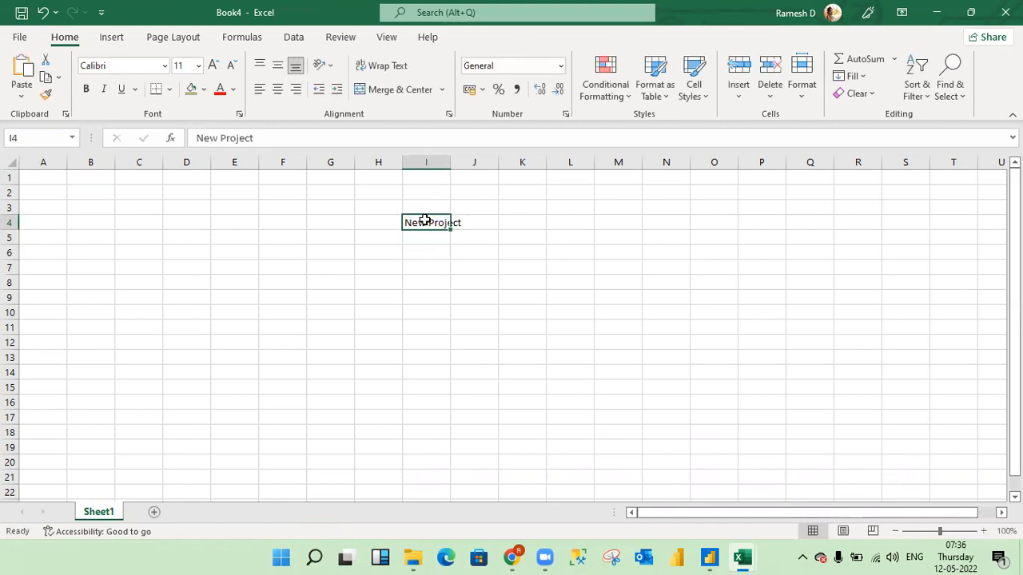
key("alt+h")
key("o")
key("i")
- Enter "Report-1" in cell I5 and make cells I4 and I5 bold
key("Down")
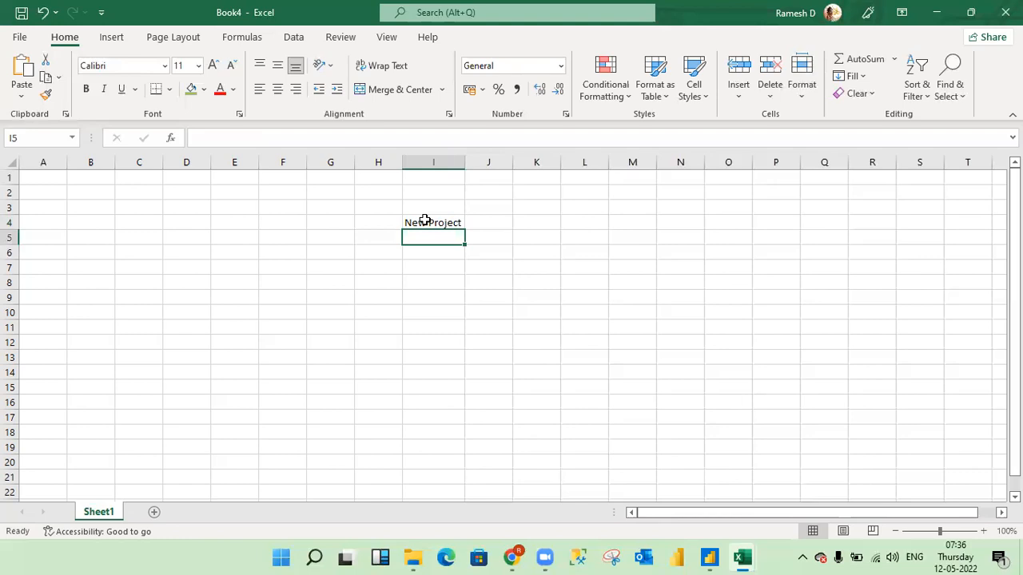
type("Re")
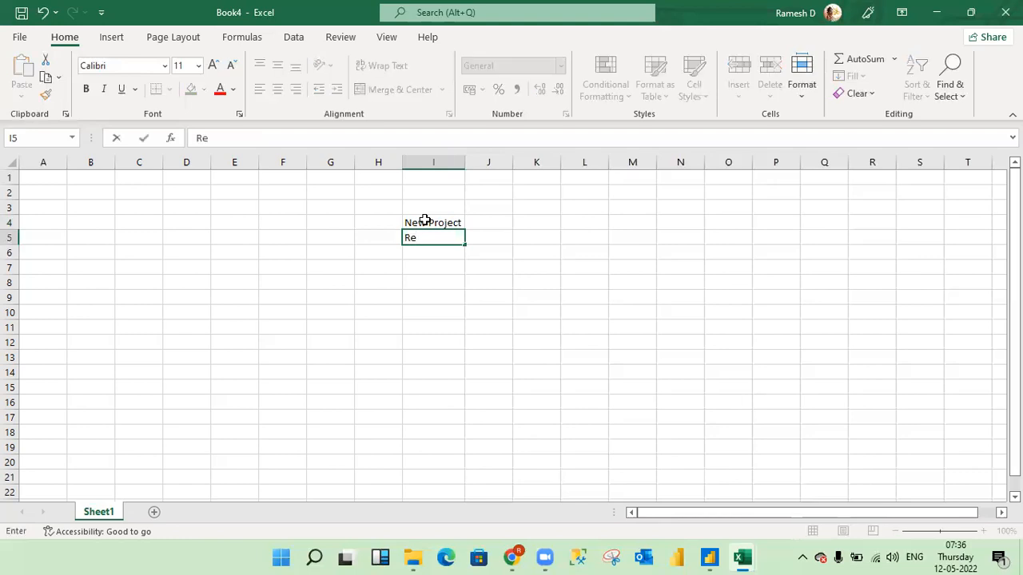
type("port-1")
key("Return")
key("Up")
key("Up")
key("shift+Down")
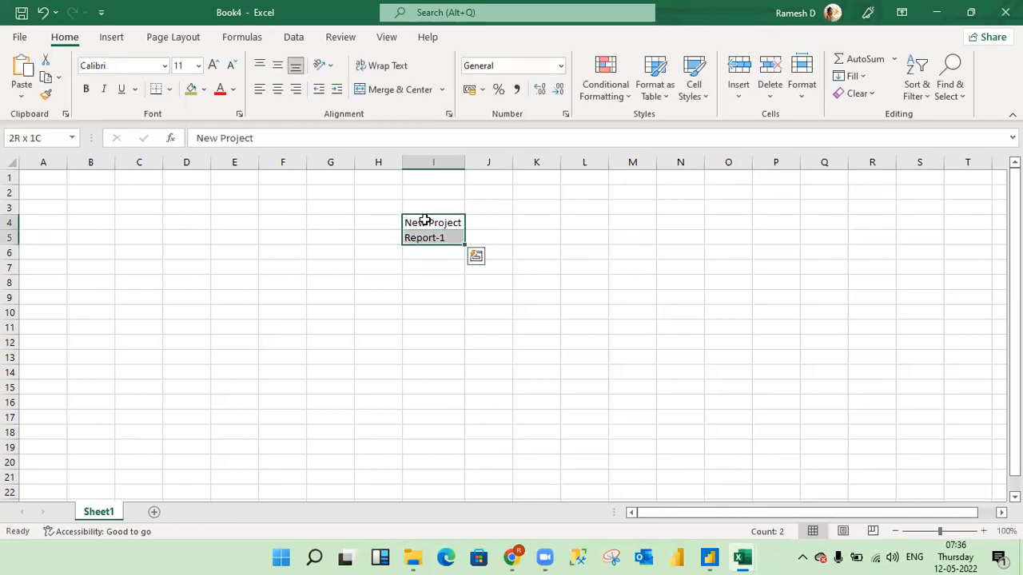
key("ctrl+b")
key("Down")
key("Up")
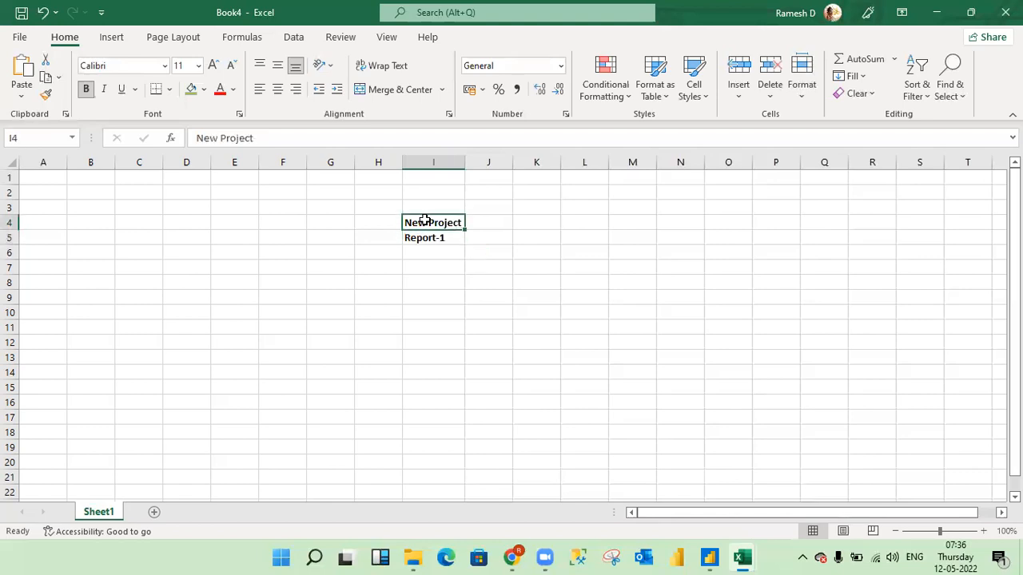
- Enter "PPT" in cell I7 and make it bold
left_click(452, 250)
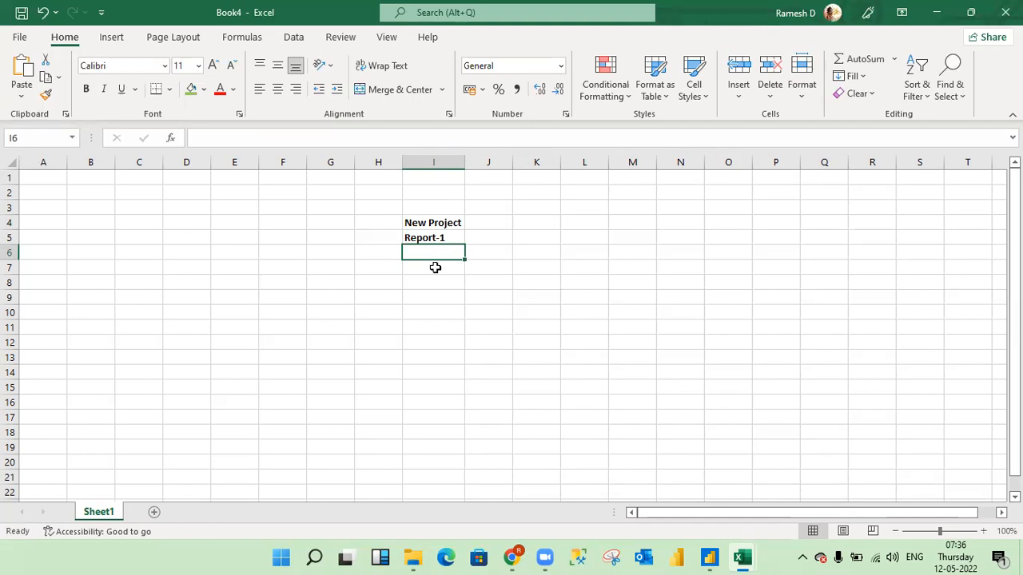
left_click(431, 268)
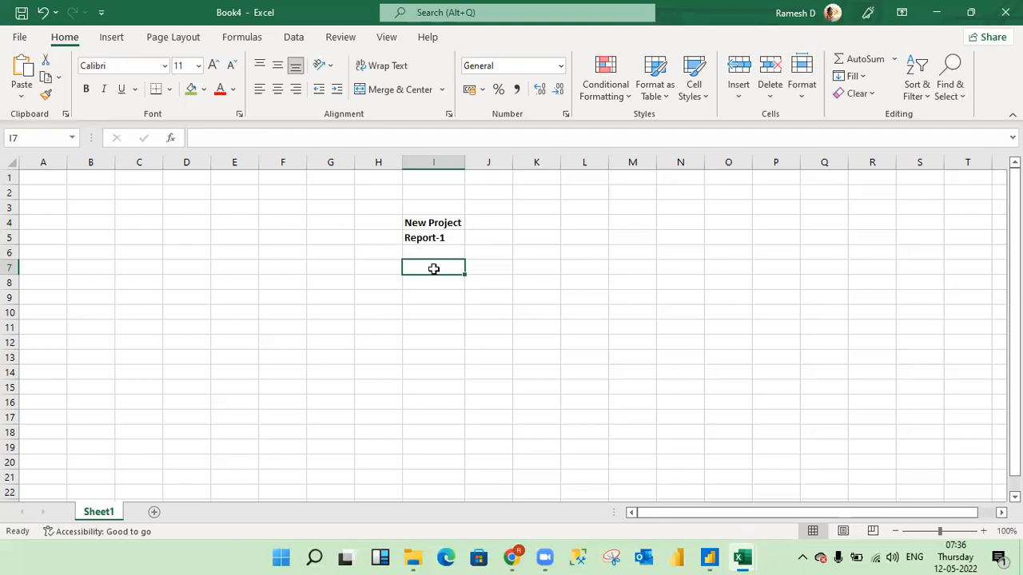
type("PPT")
key("Return")
left_click(433, 268)
key("ctrl+b")
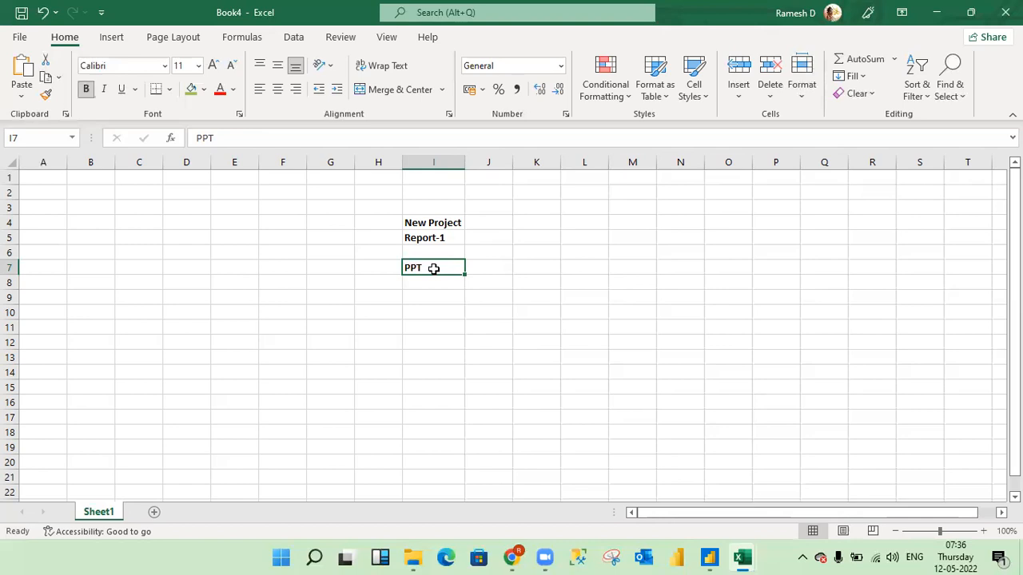
key("Return")
left_click(433, 269)
- Enter "Table names" in bold in cell I9, leaving one empty row below "PPT"
left_click(430, 283)
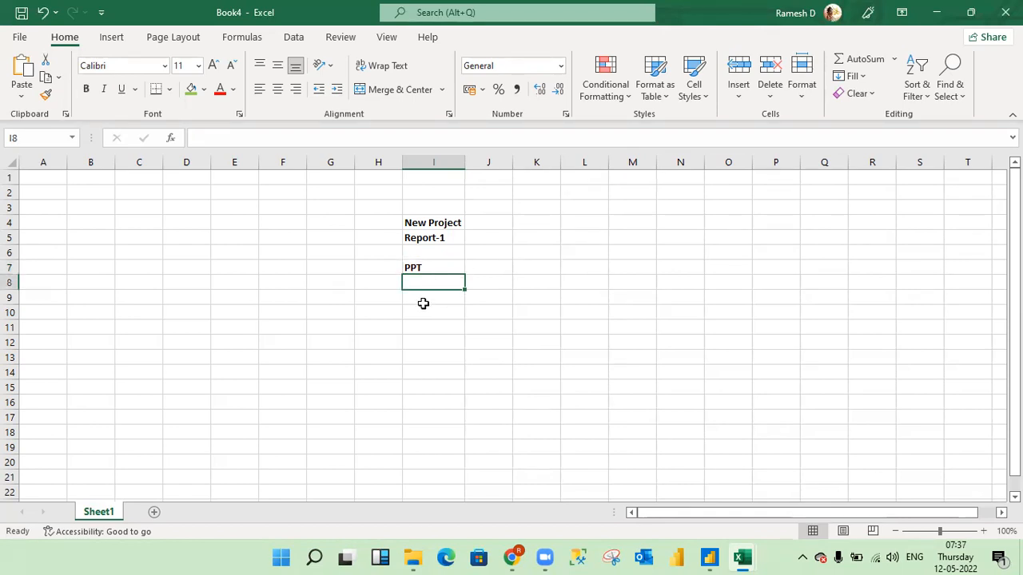
left_click(427, 301)
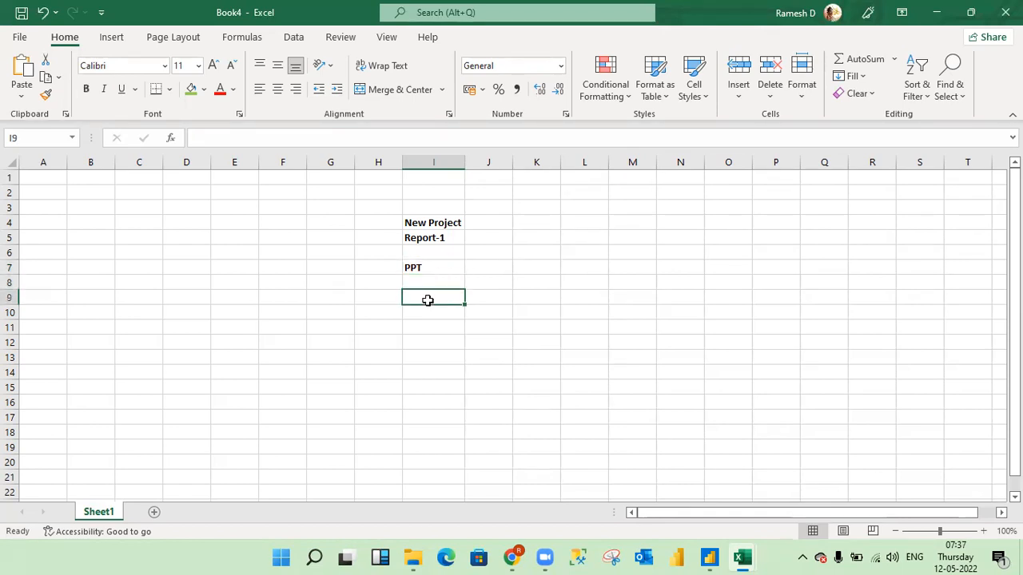
type("Table names")
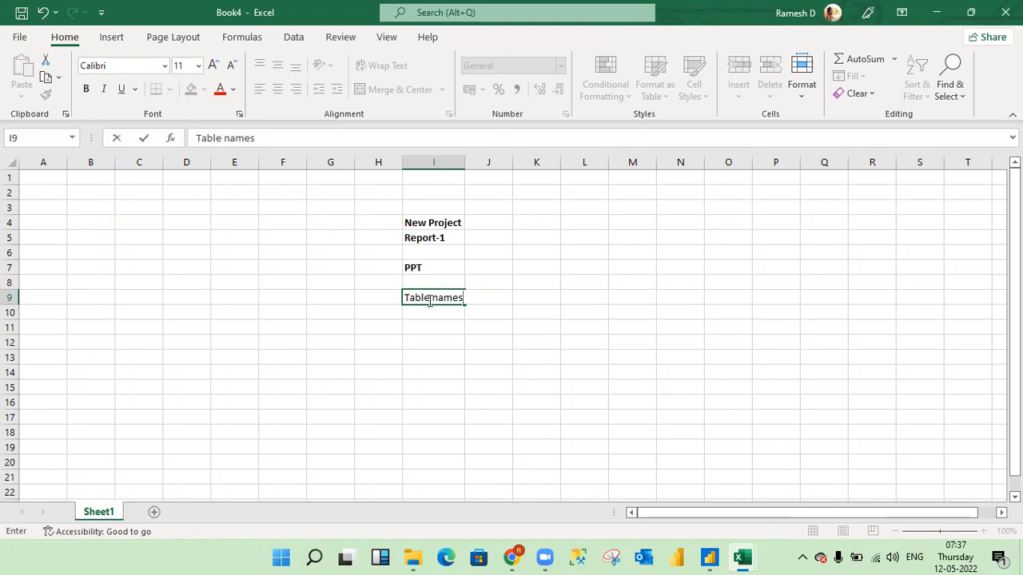
key("Return")
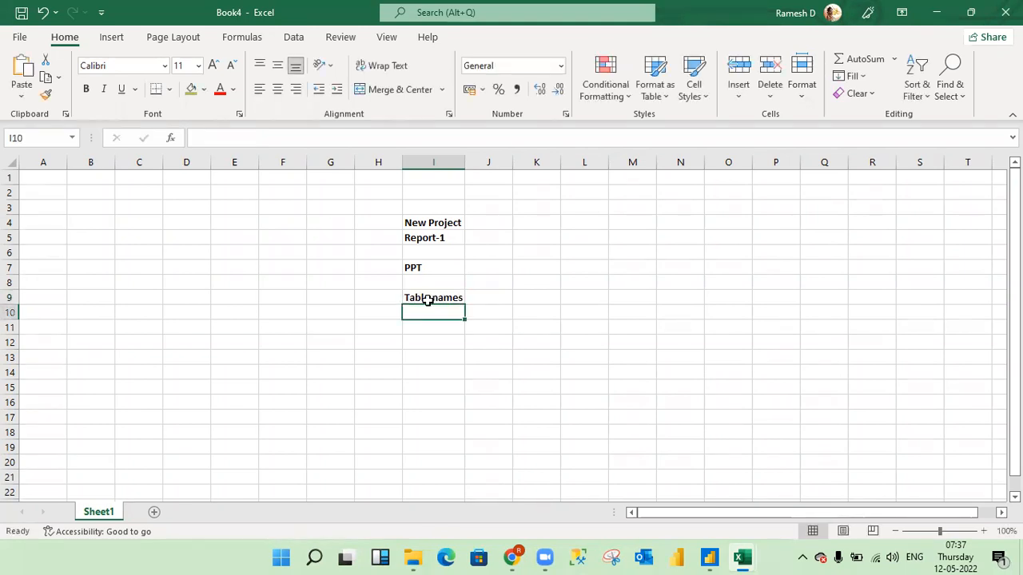
- Enter "columns" in cell I10 and make it bold
type("column")
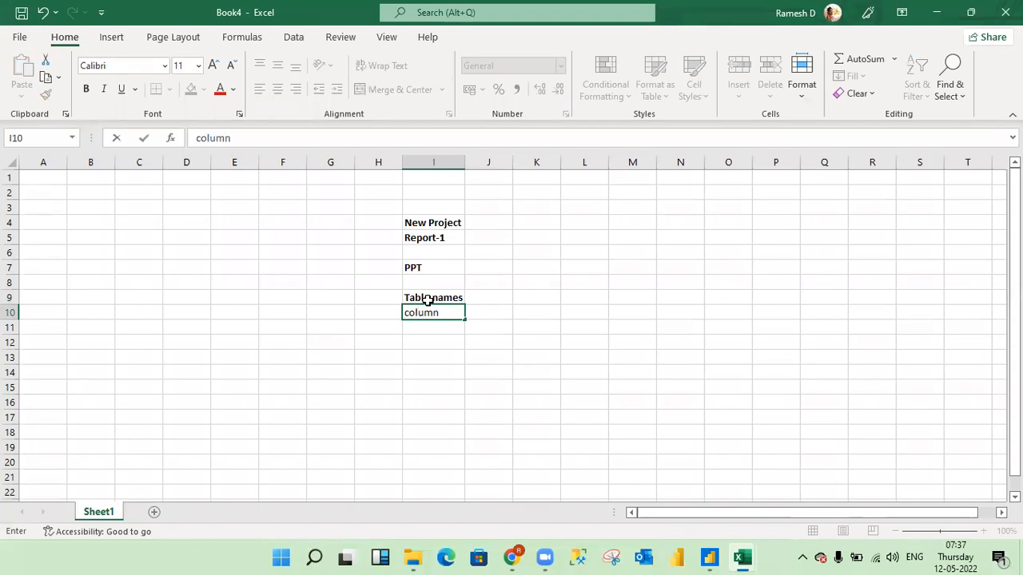
type("s")
key("Return")
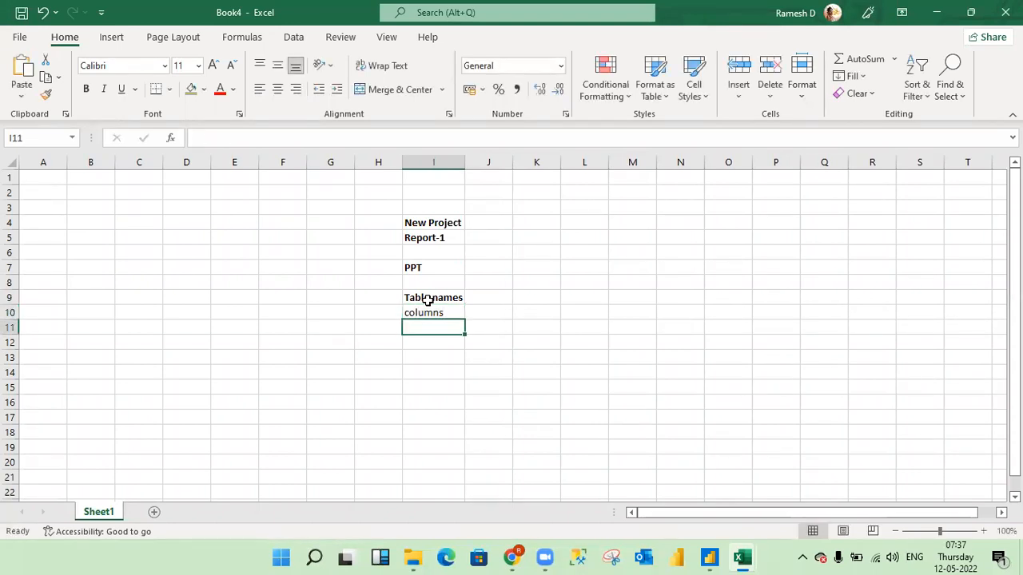
key("Up")
key("ctrl+b")
- Enter "Business Logics" in bold in cell I11, below "columns"
key("Return")
type("Business Logics")
key("Return")
key("Up")
key("Down")
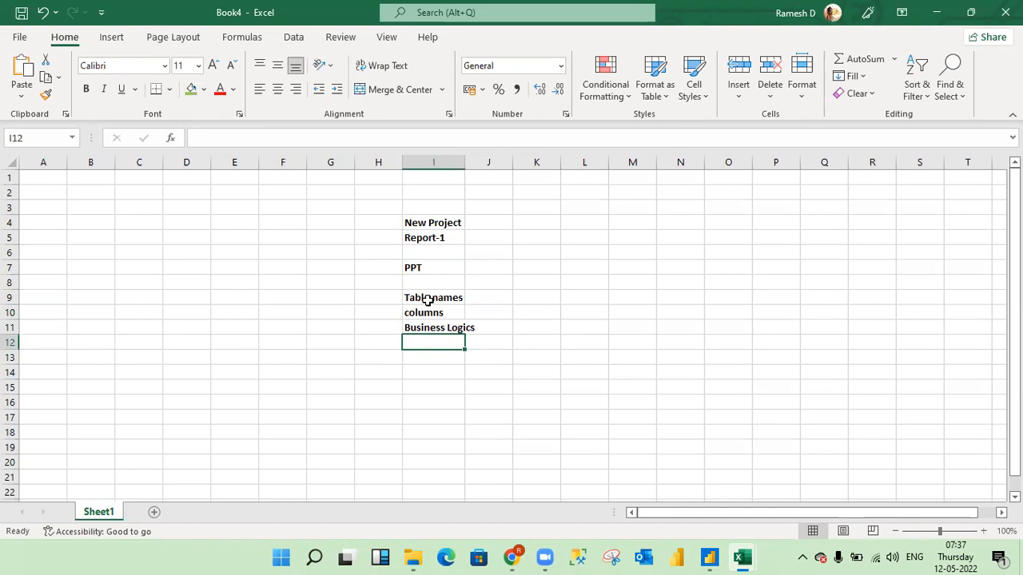
- Enter "kind of visuals" in cell I12 and make it bold
type("V")
key("BackSpace")
type("kind of ")
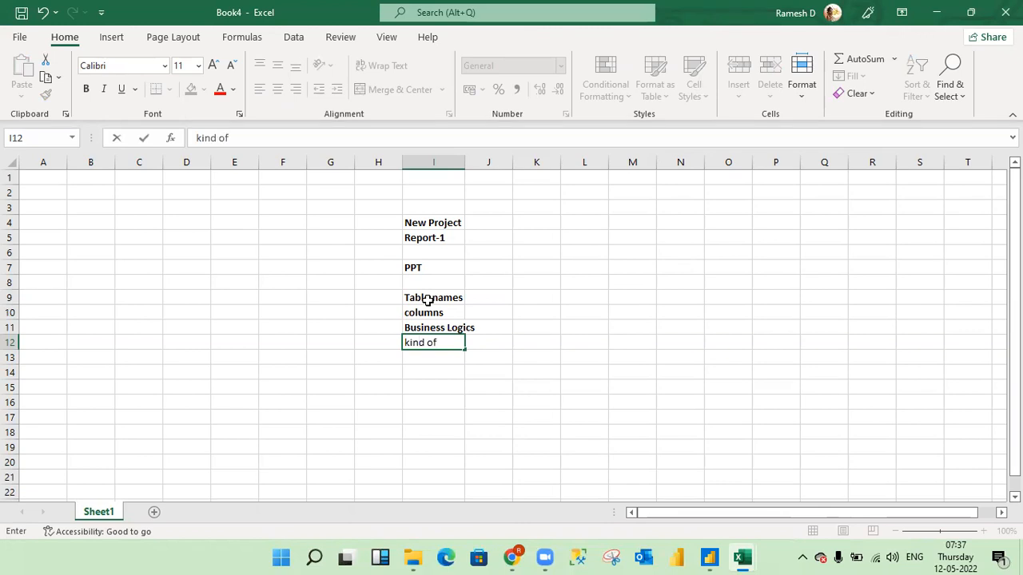
type("visuals")
key("Return")
key("Up")
key("ctrl+b")
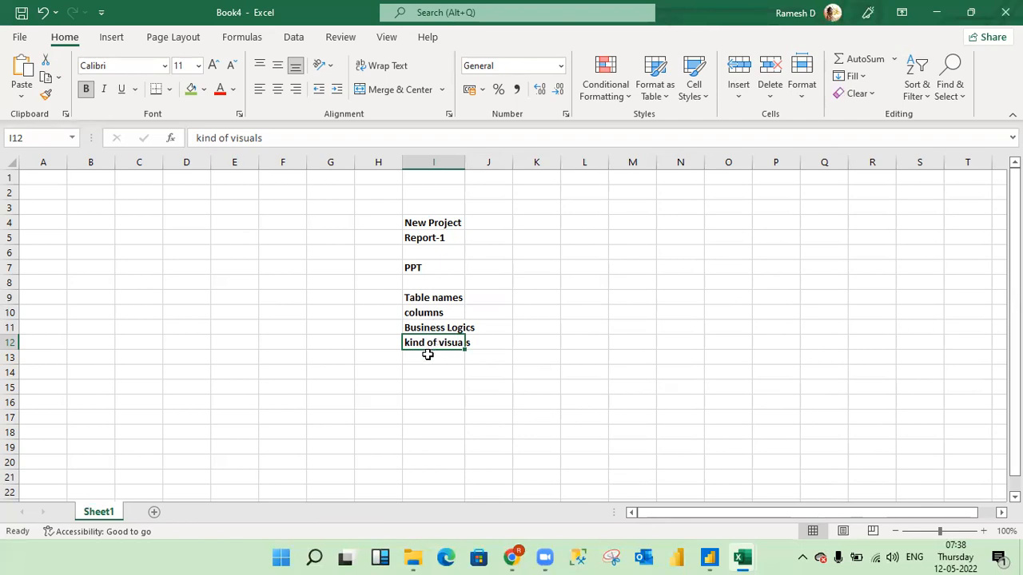
- Try to move the "kind of visuals" entry from I12 to J12, and undo the move
left_click_drag(435, 356, 479, 338)
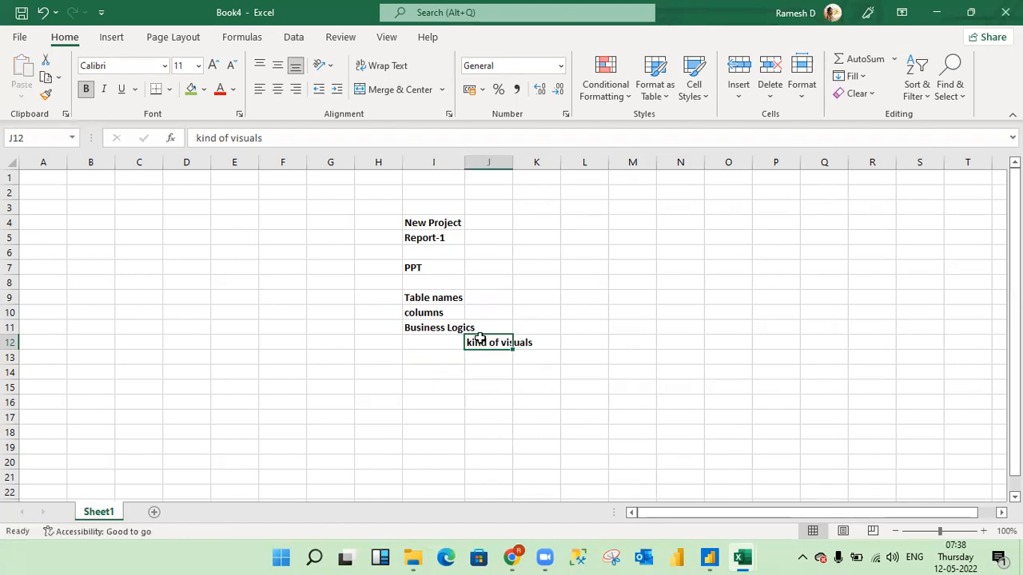
key("ctrl+z")
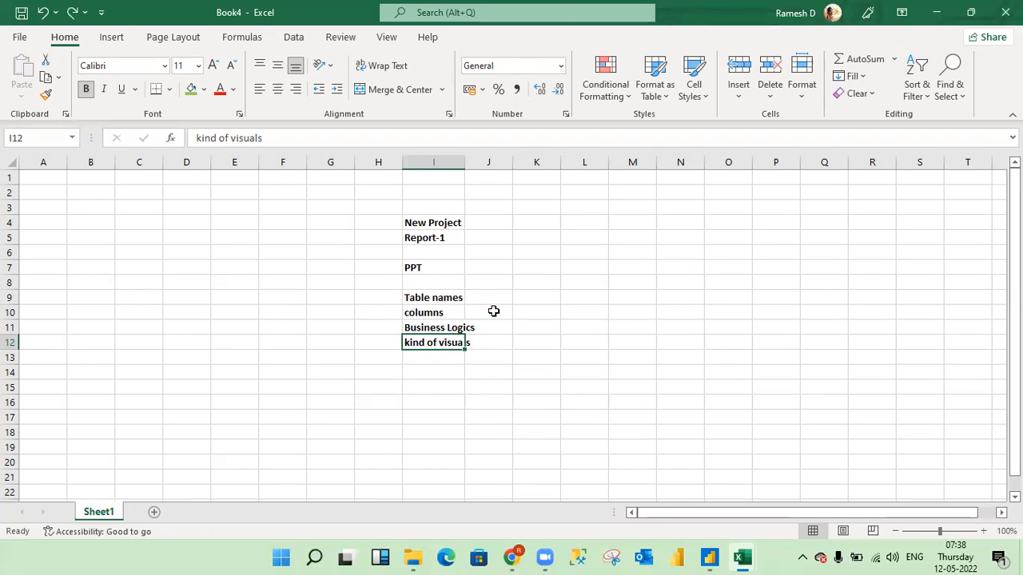
left_click(493, 311)
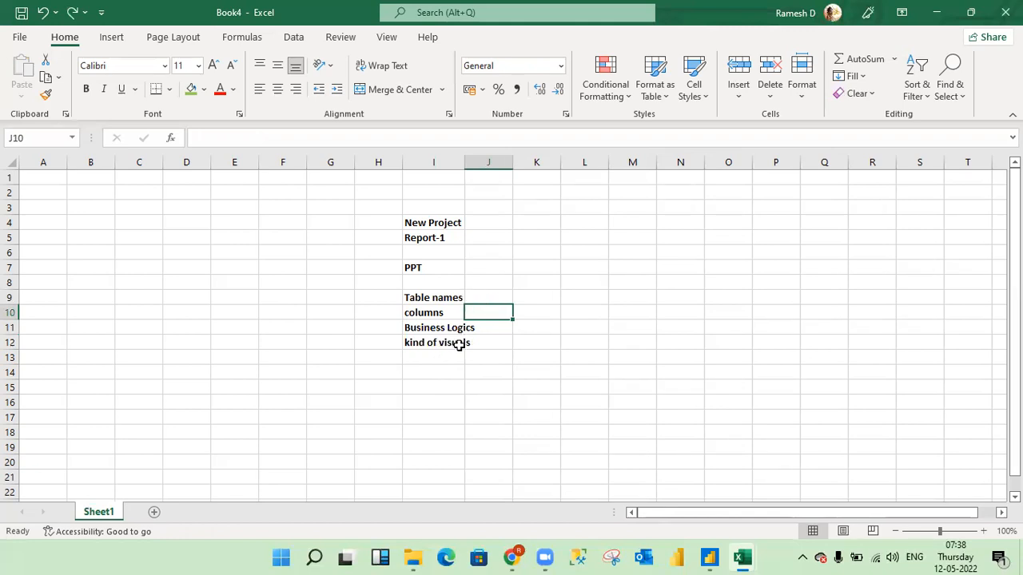
- Enter "Visual 1" in cell I13 and make it bold
left_click(491, 345)
key("Down")
key("Left")
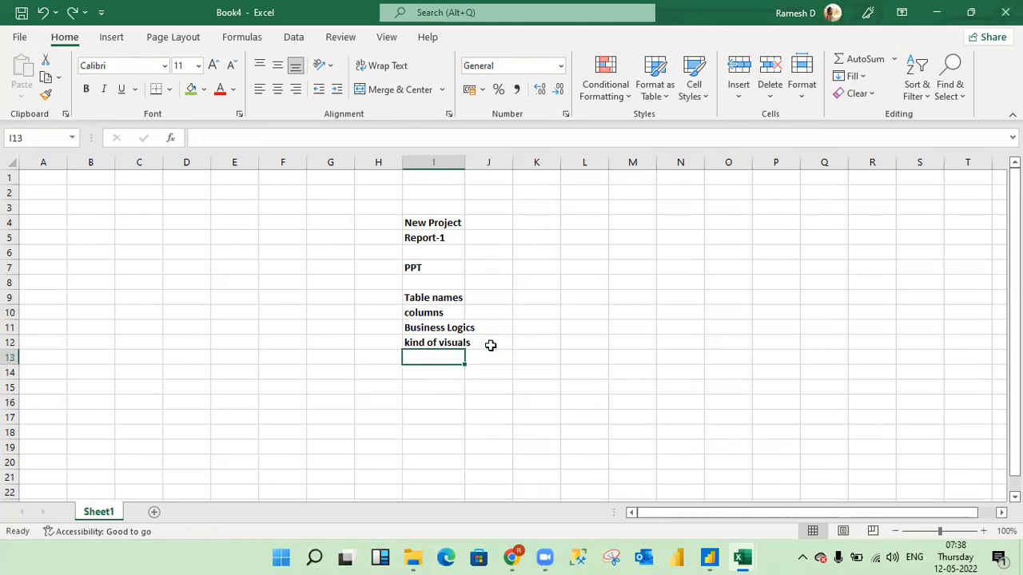
type("1")
key("BackSpace")
type("Visual")
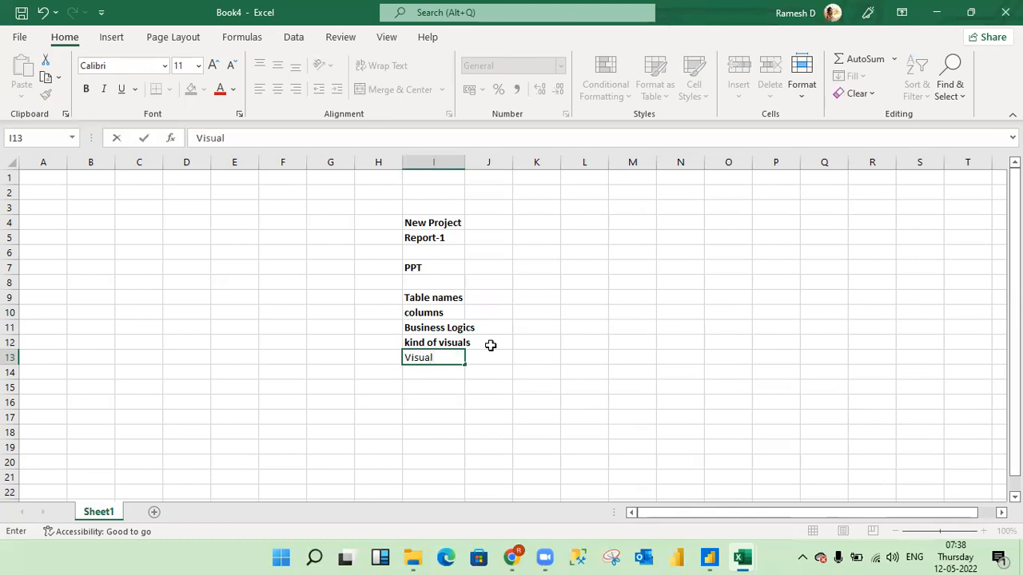
type(" 1")
key("Return")
key("Up")
key("ctrl+b")
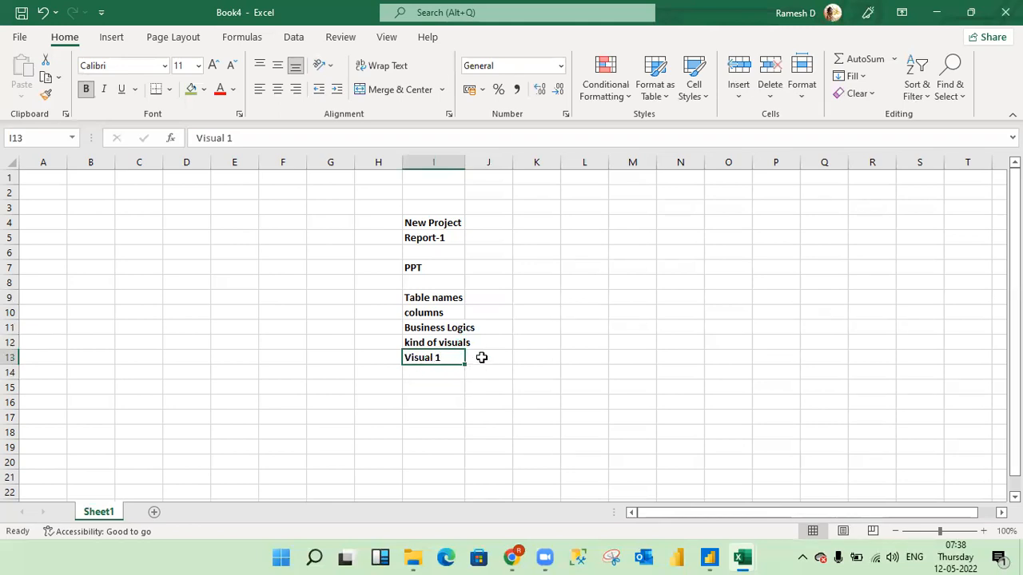
- Enter "Bar" in cell J13 as the visual type beside "Visual 1"
left_click(481, 358)
type("Bar")
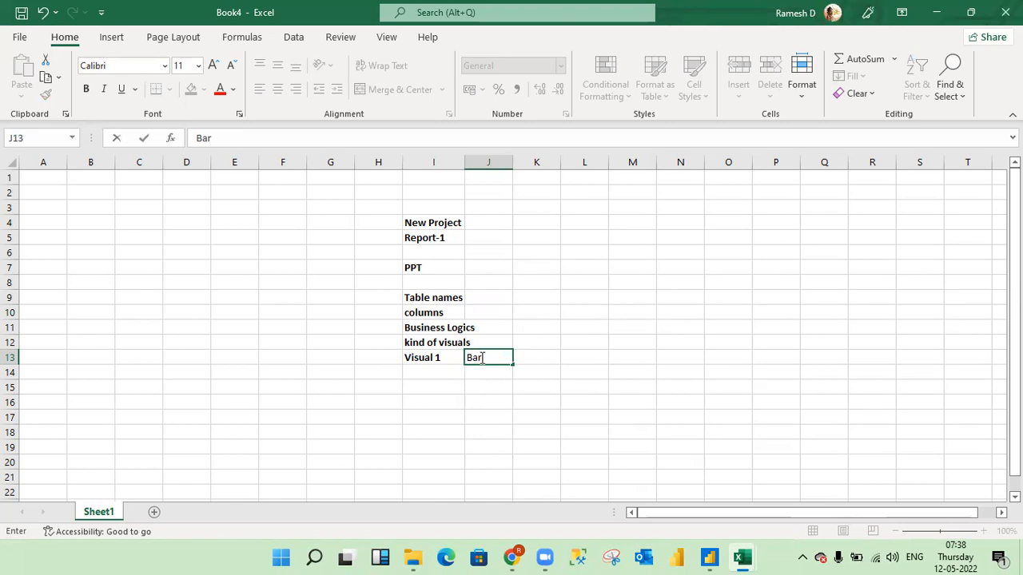
key("Return")
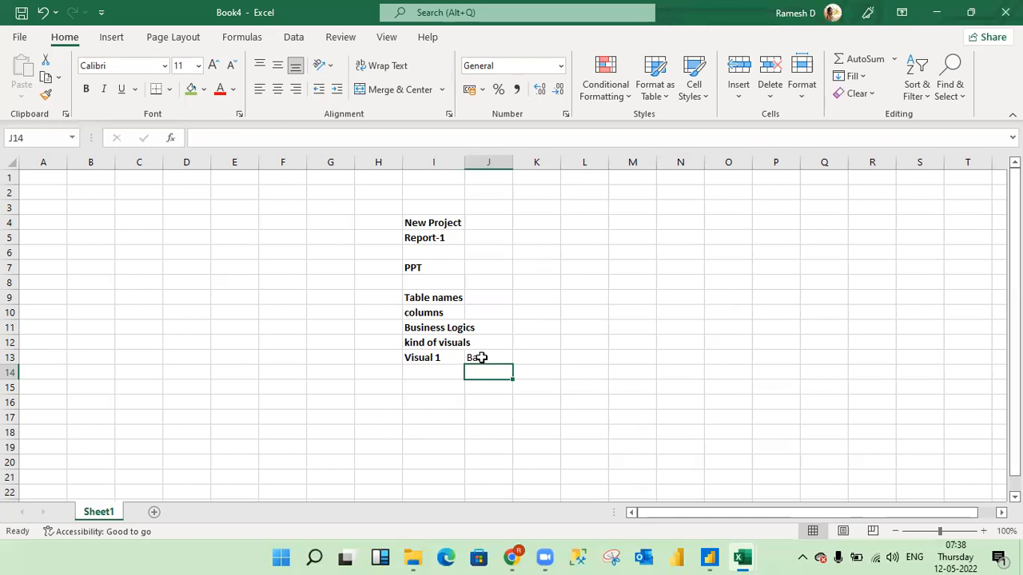
left_click(438, 356)
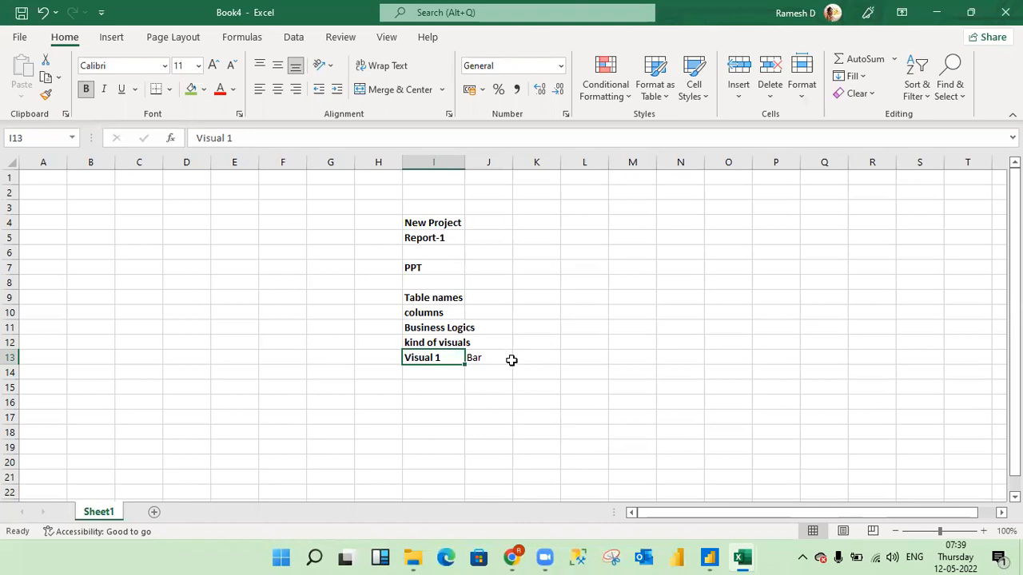
left_click(460, 35)
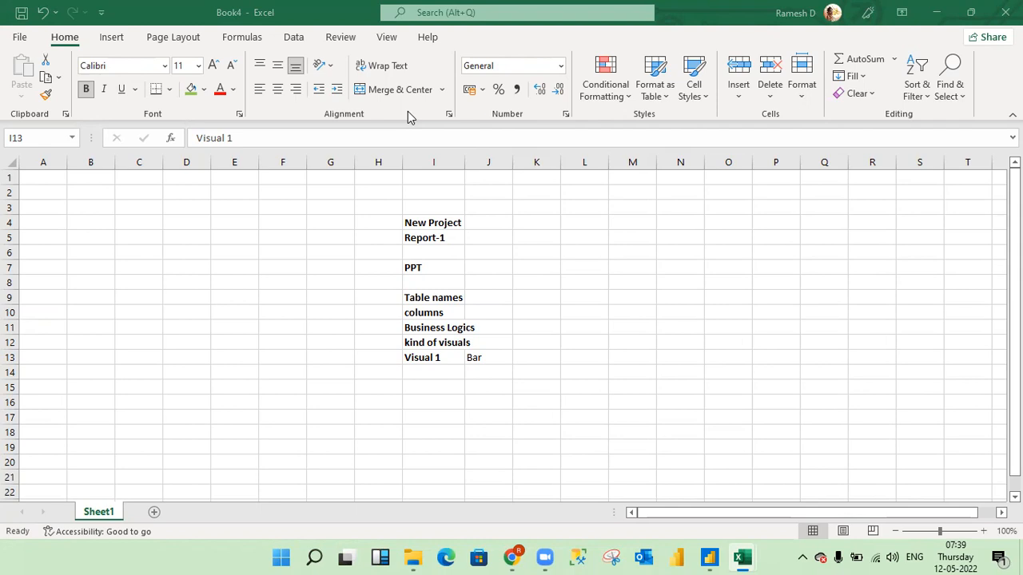
- Enter 5 in cell K9 in the "Table names" row and make it bold
left_click(461, 367)
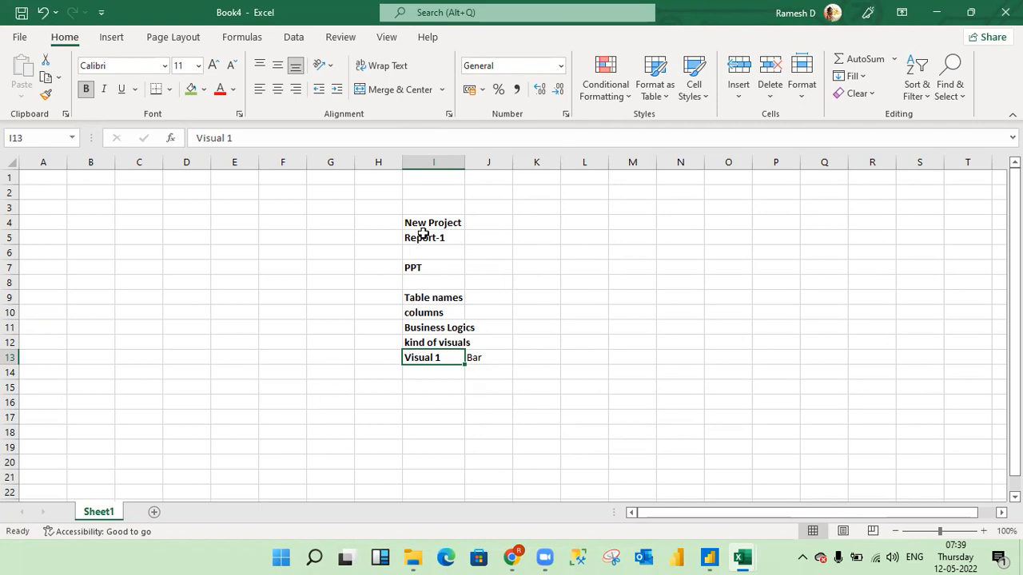
left_click(534, 298)
type("%")
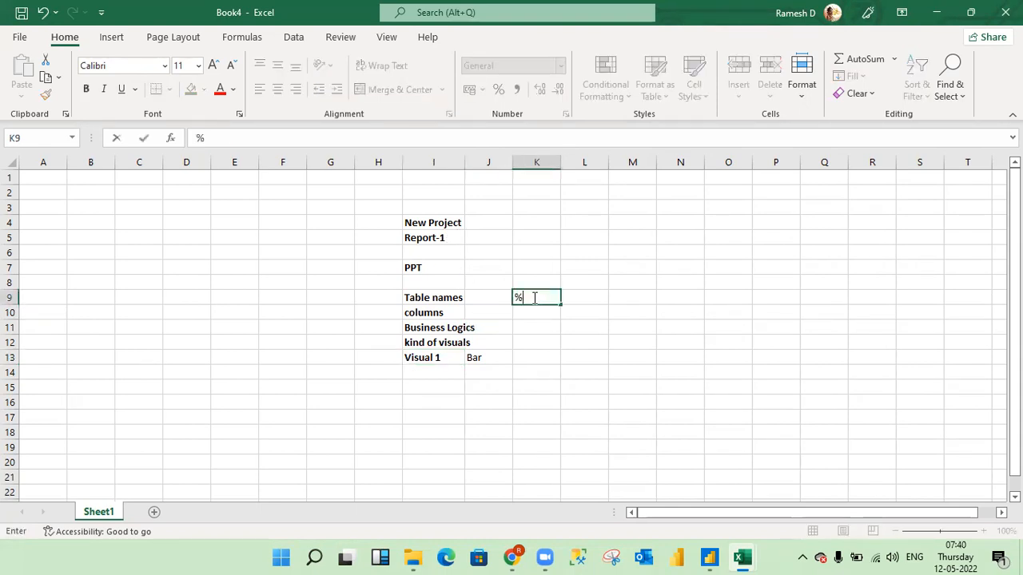
key("BackSpace")
type("5")
key("Return")
left_click(534, 297)
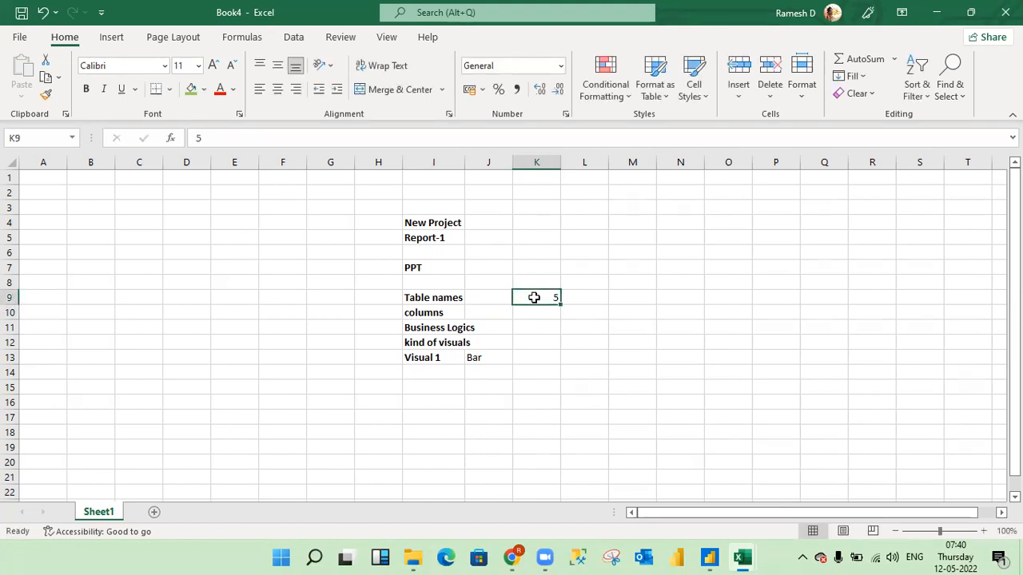
key("ctrl+b")
left_click(536, 313)
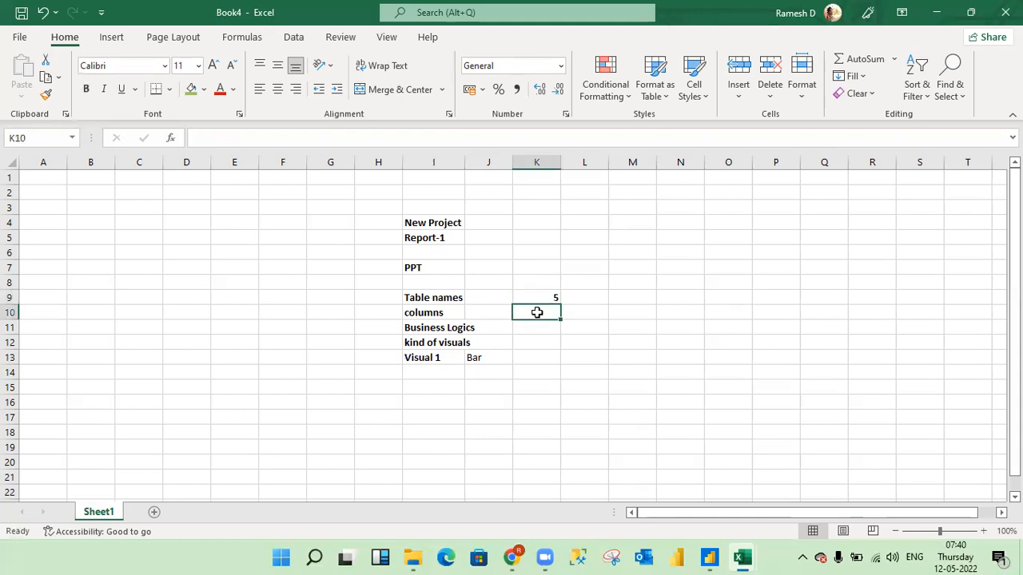
- Enter "300 to 400" in cell M9 and widen column M slightly to fit the text
left_click(627, 298)
type("300")
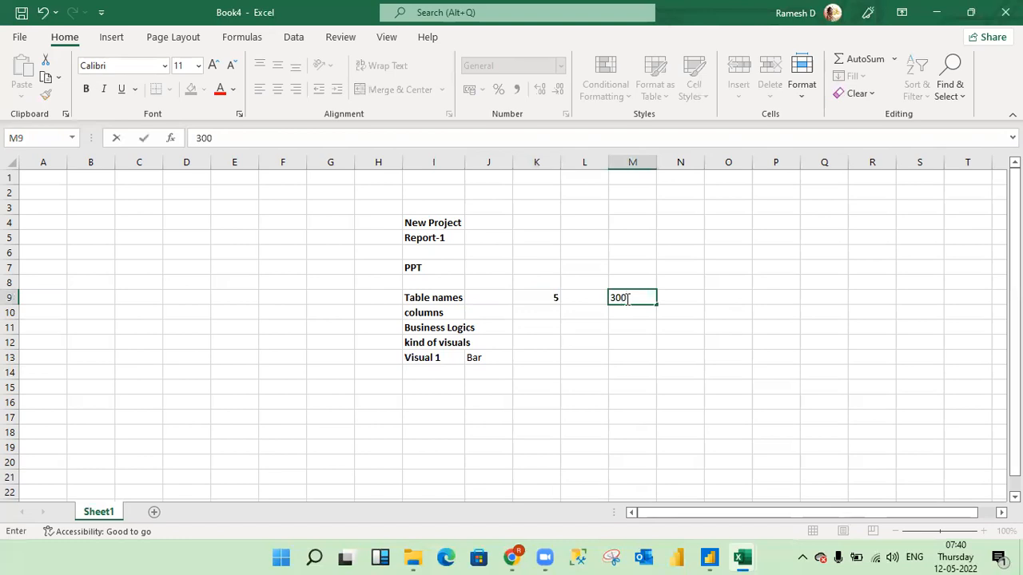
type(" to 400")
key("Return")
left_click(626, 297)
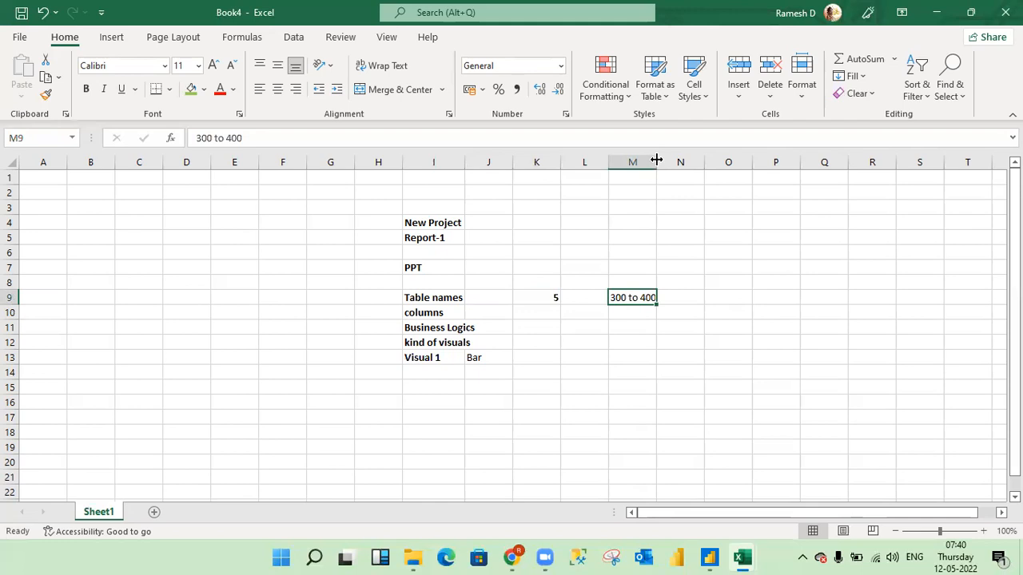
left_click_drag(656, 159, 667, 158)
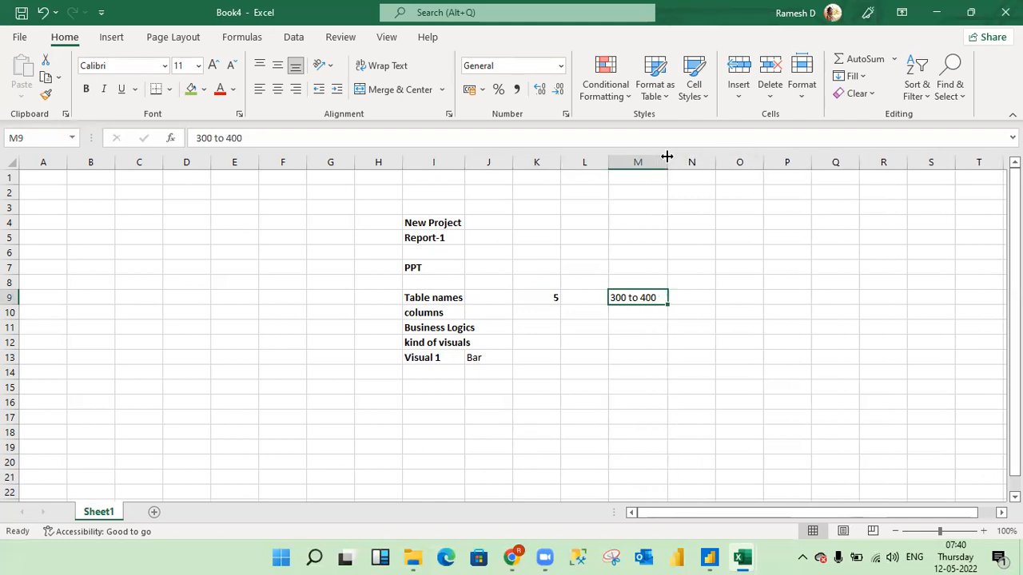
- Enter 15 in cell O9 and make it bold
left_click(723, 298)
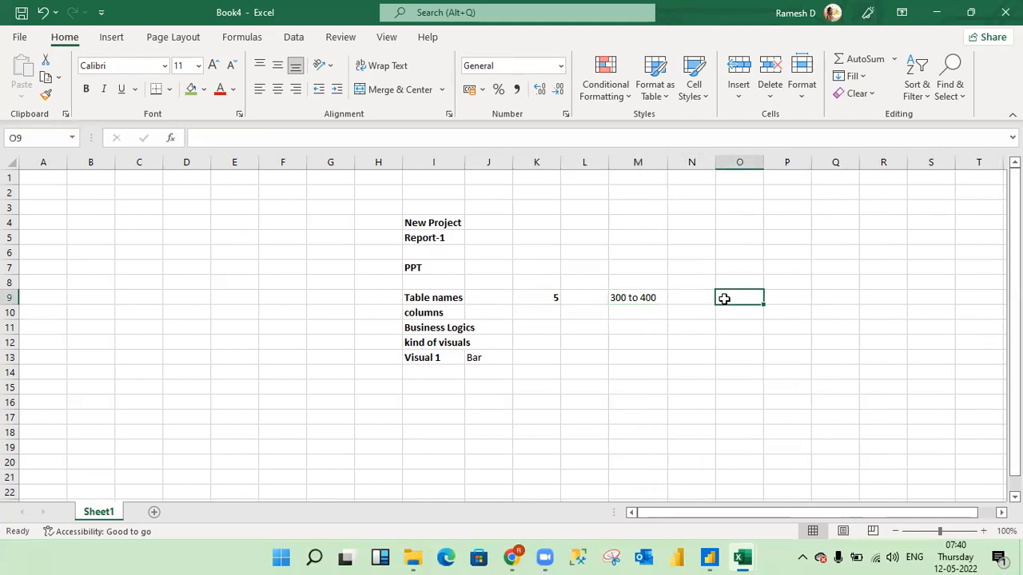
type("10")
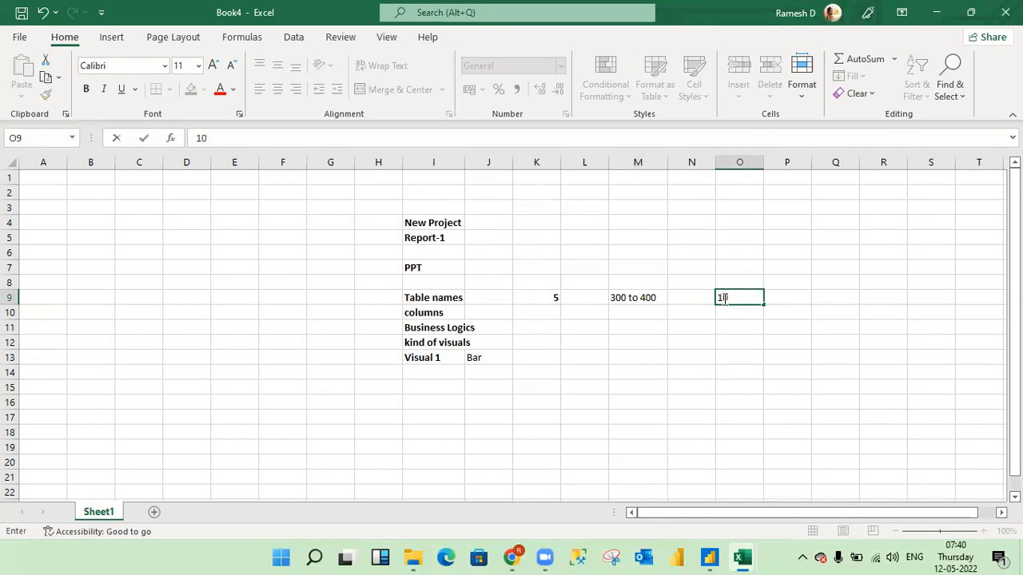
key("BackSpace")
type("15")
key("BackSpace")
key("BackSpace")
type("5")
key("Return")
key("Up")
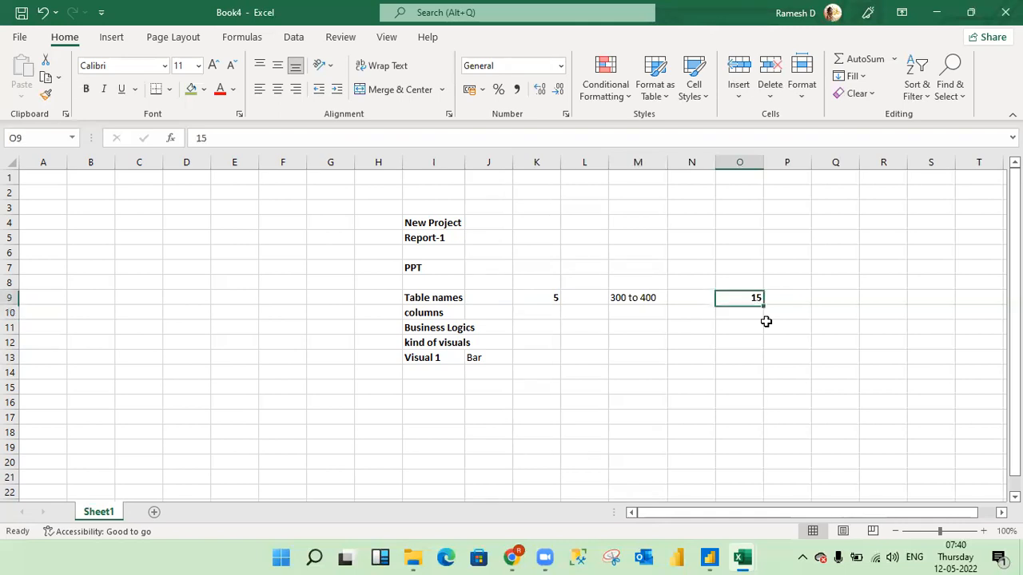
- Enter the heading "1 Table" in cell M8 above "300 to 400" and make it bold
key("Left")
key("Left")
key("Right")
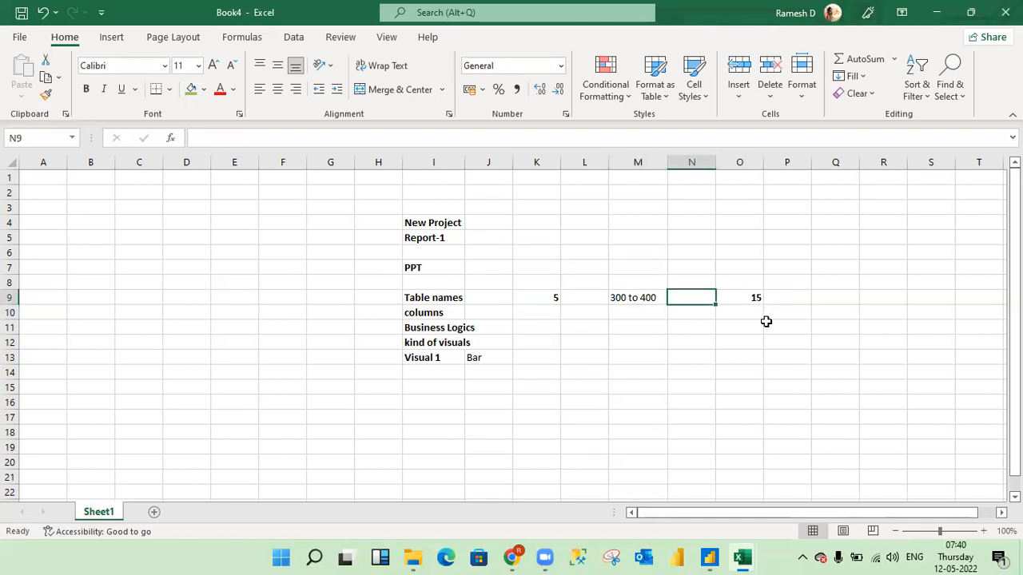
key("Left")
key("Left")
key("Up")
key("Right")
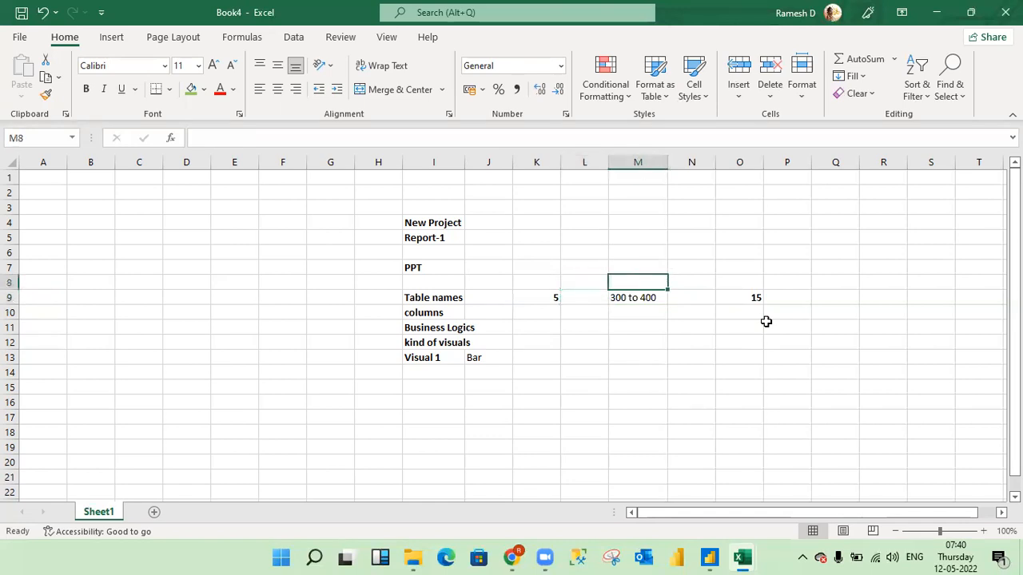
type("1 T")
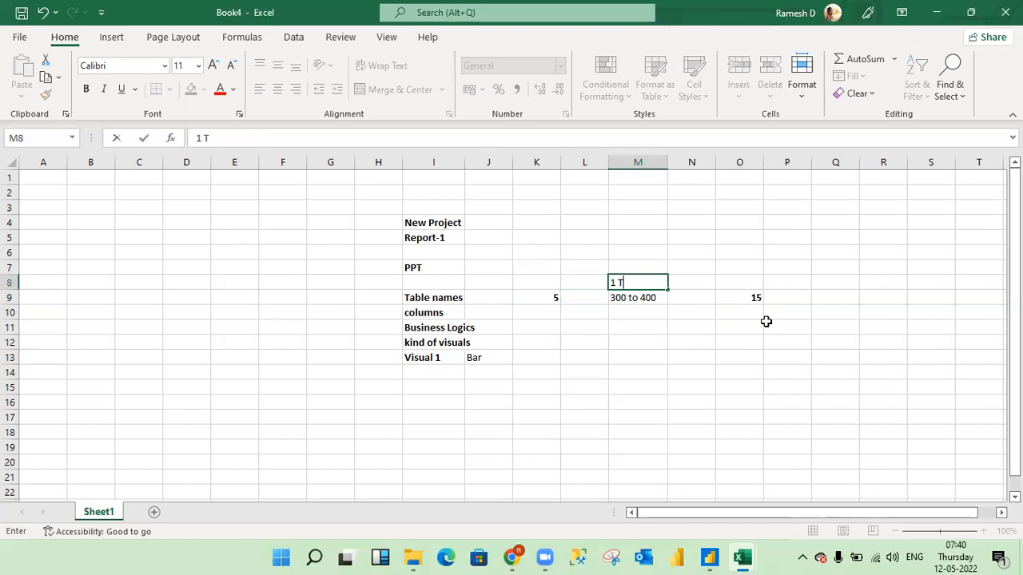
type("able")
key("Return")
key("Up")
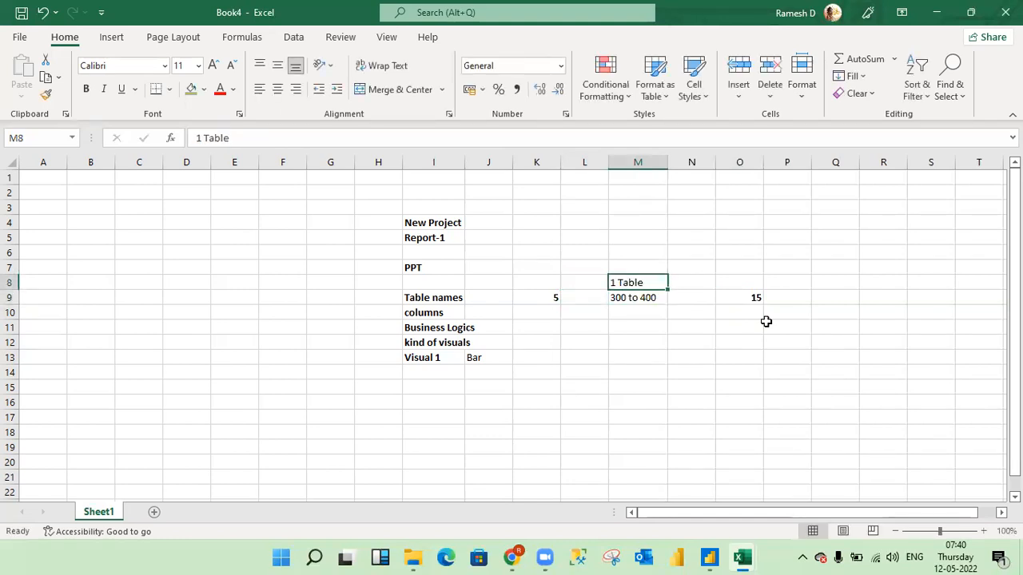
key("ctrl+b")
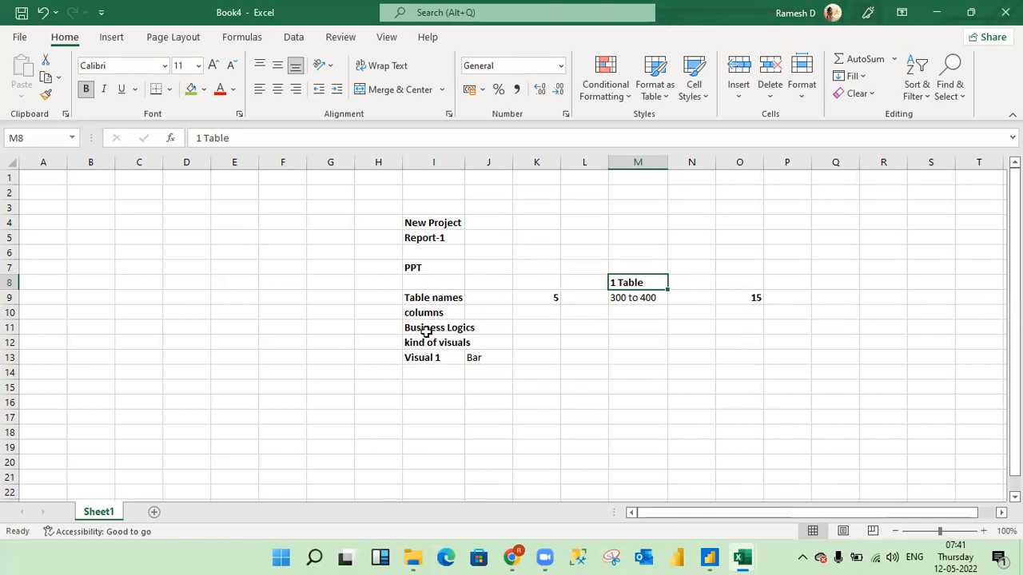
- Enter the sample column name "ID_Num_jd" in cell O10 below the 15
left_click(736, 318)
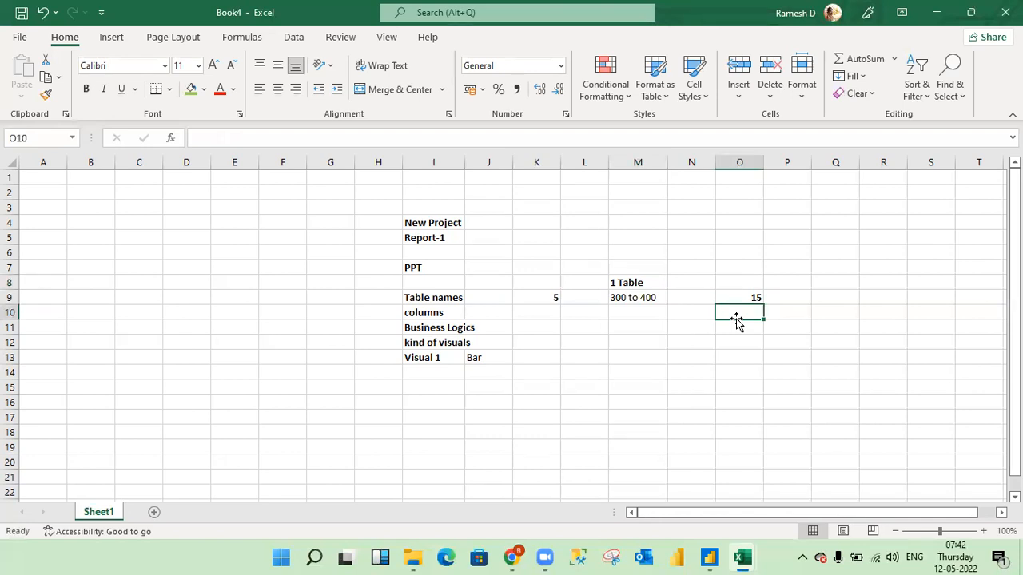
type("ID")
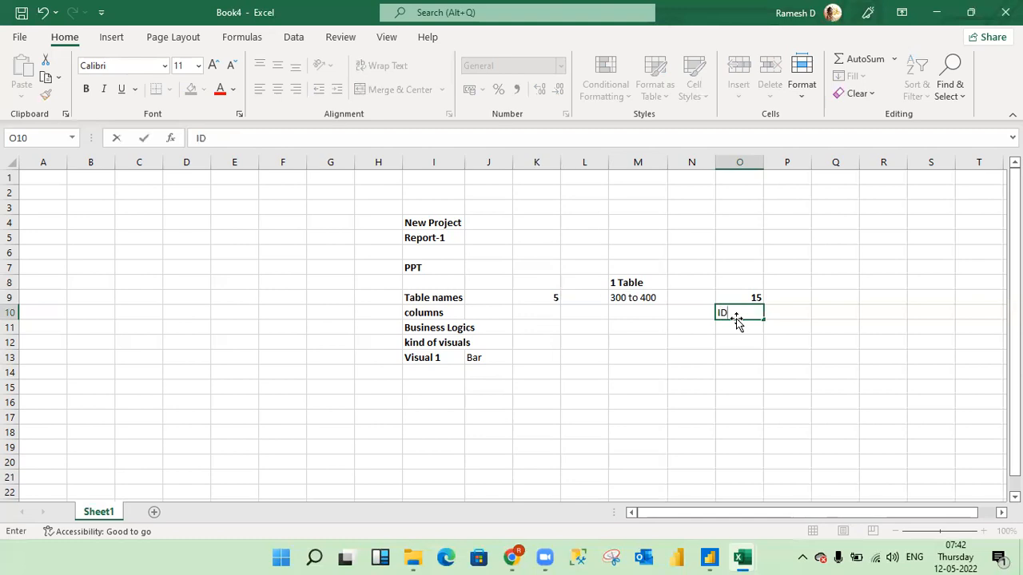
type("_Num_jd")
key("Return")
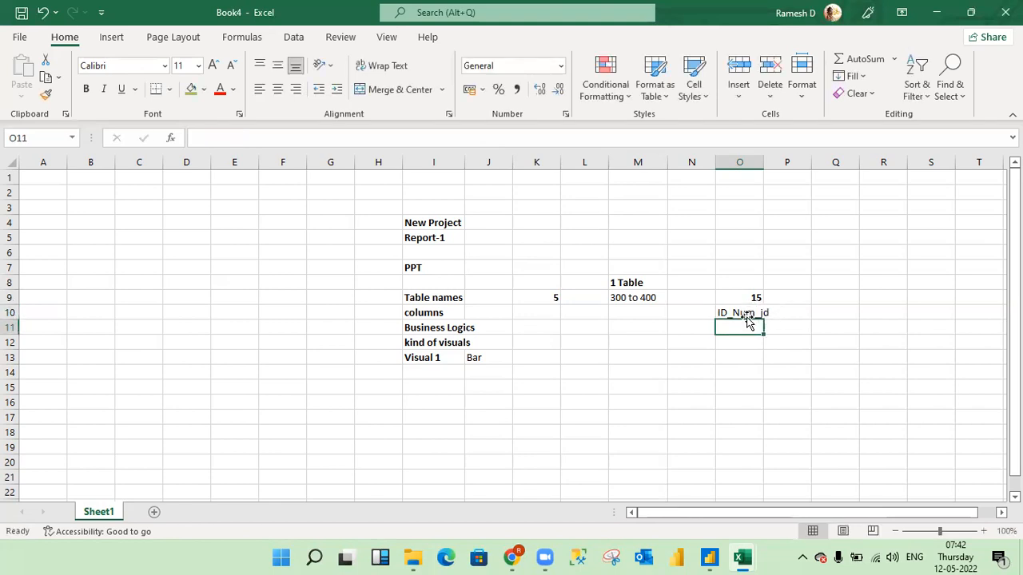
left_click(741, 314)
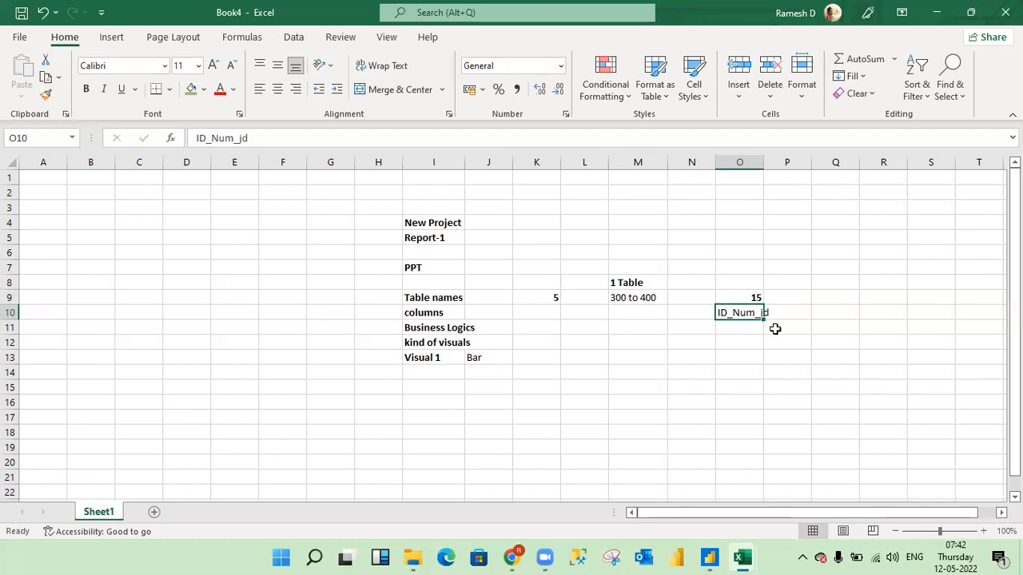
- Enter the simplified column name "id num" in cell R11
left_click(866, 323)
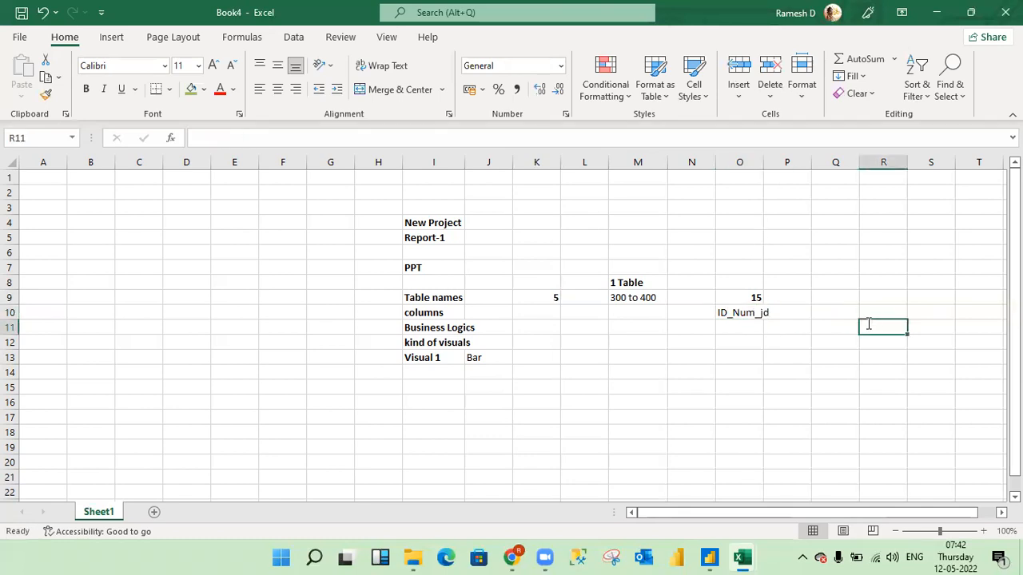
type("id num")
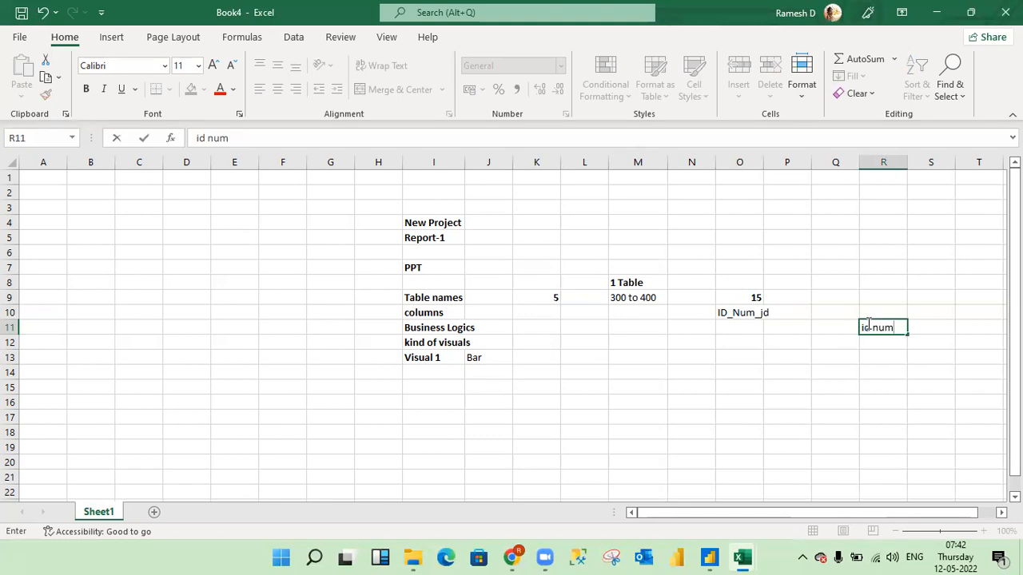
key("Return")
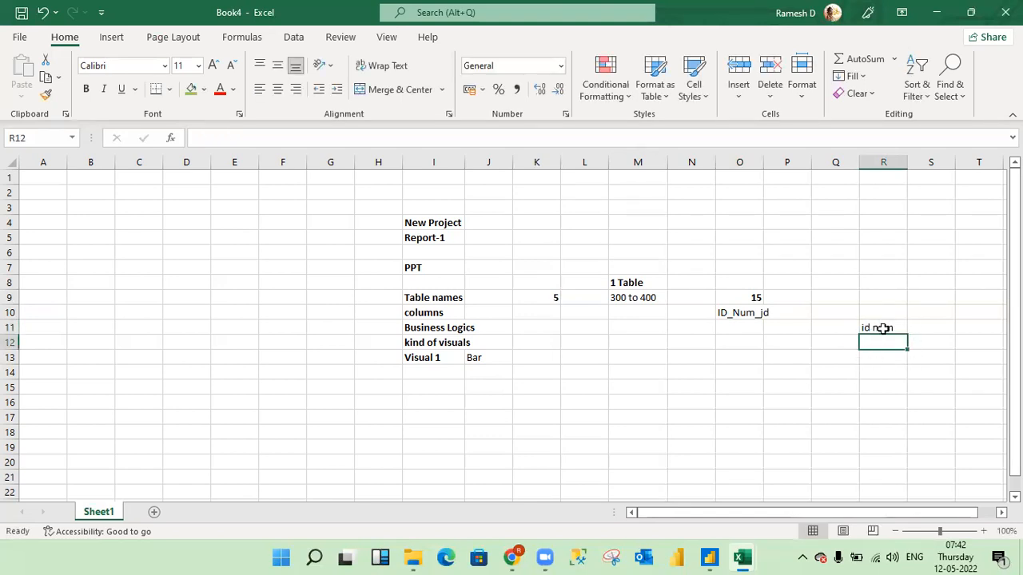
left_click(882, 328)
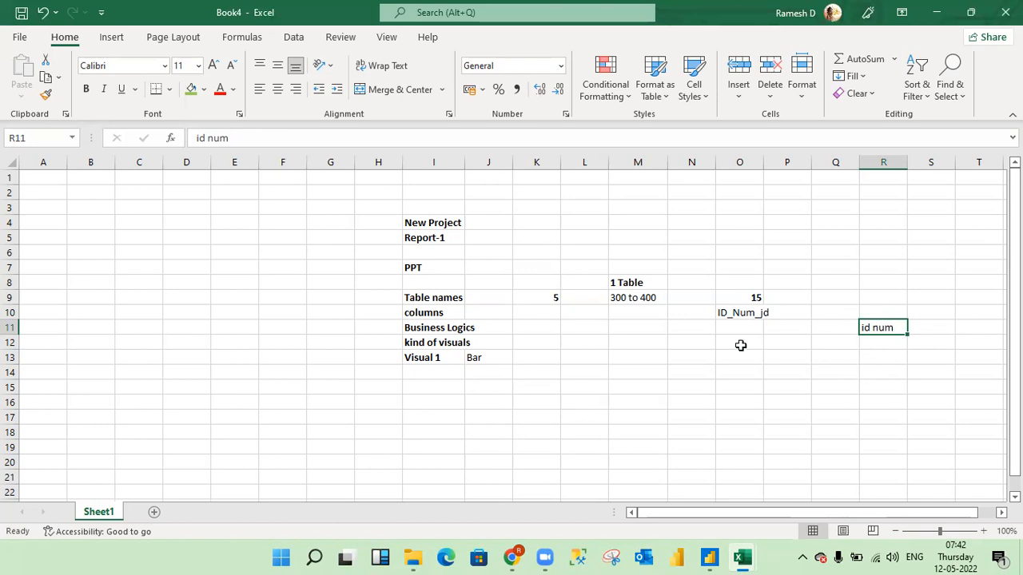
- Widen column O and clear the sample column names from cells R11 and O10
left_click(727, 317)
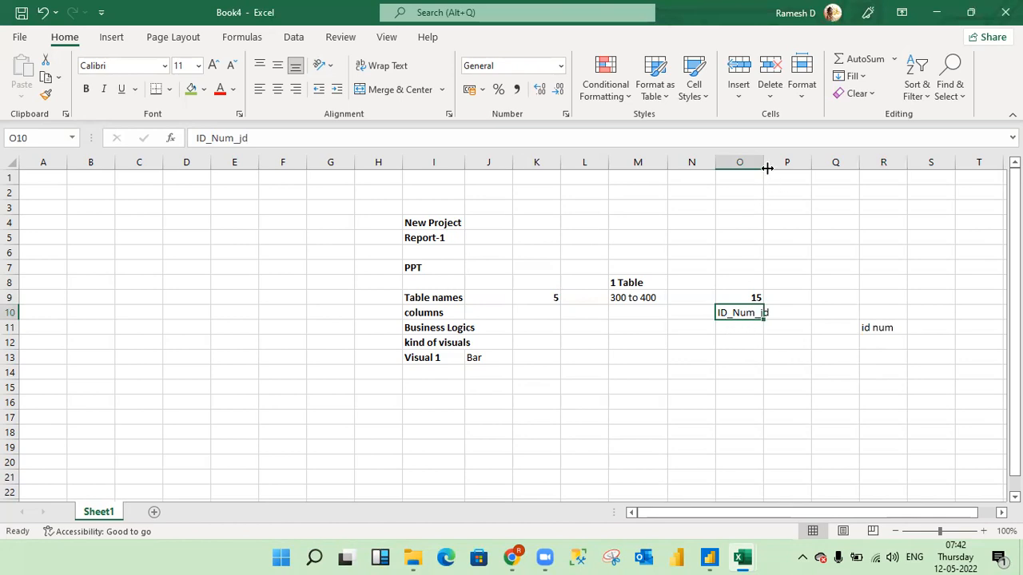
left_click_drag(765, 164, 780, 165)
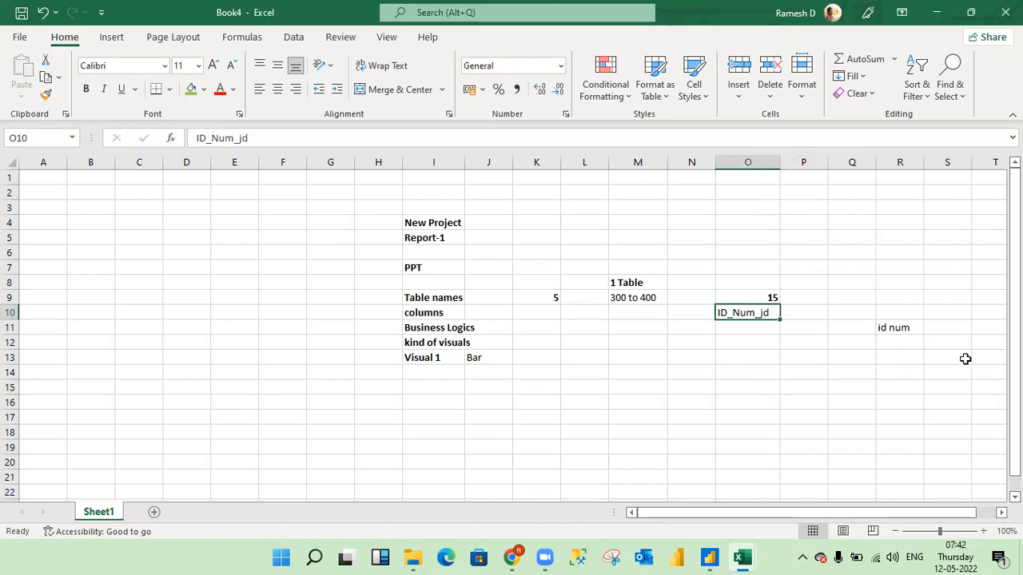
left_click(898, 326)
key("Delete")
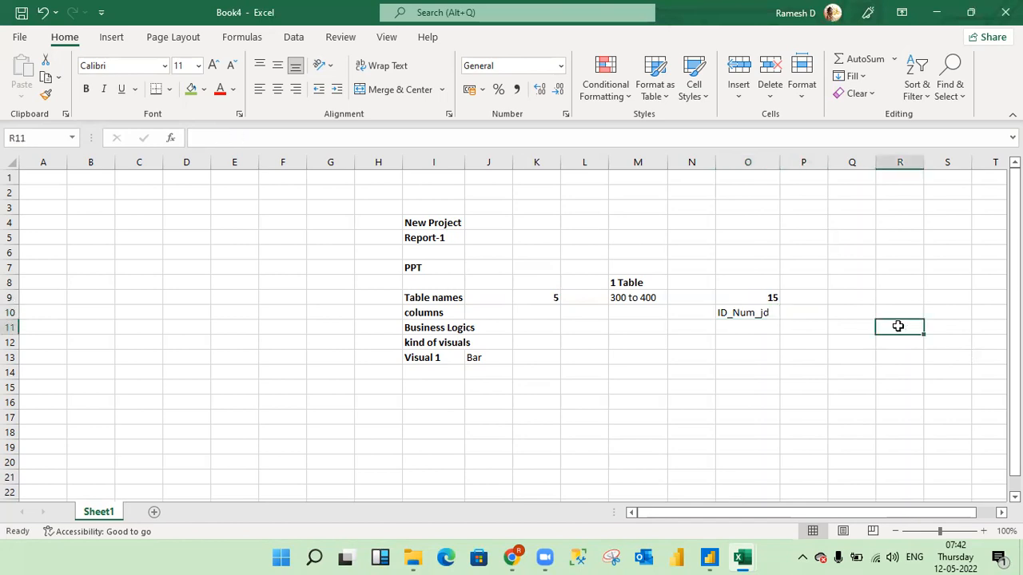
left_click(723, 318)
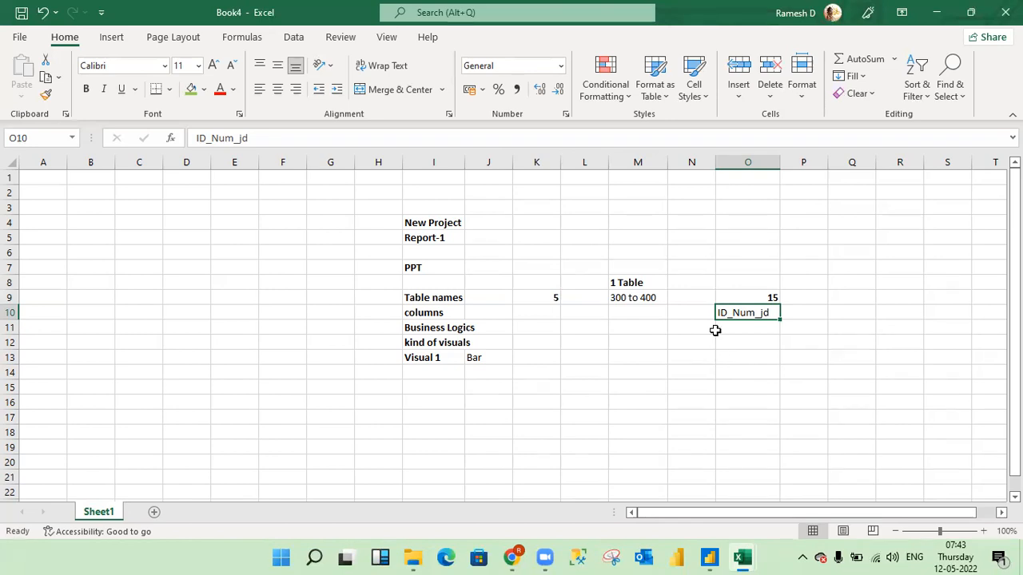
key("Delete")
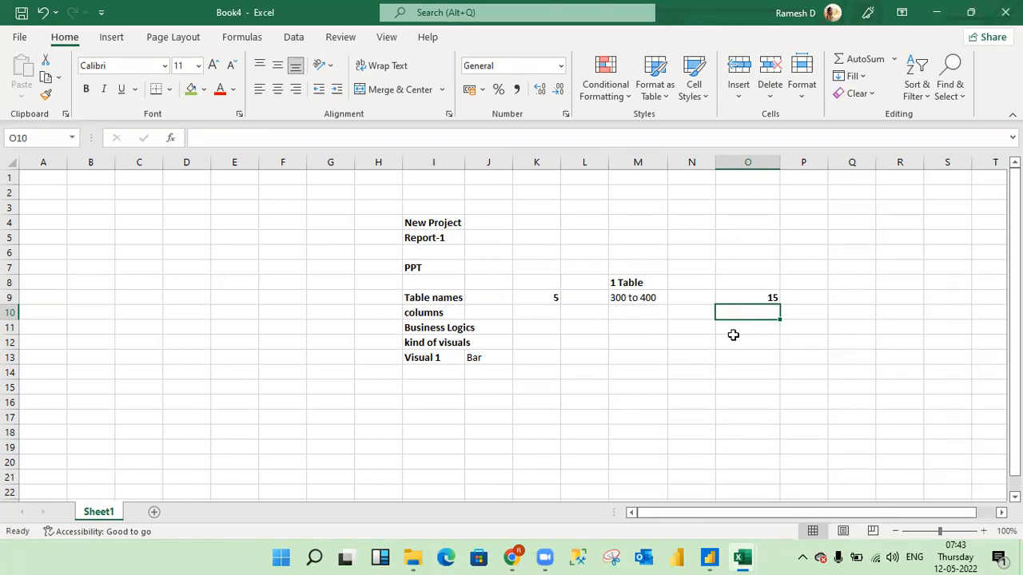
left_click(630, 310)
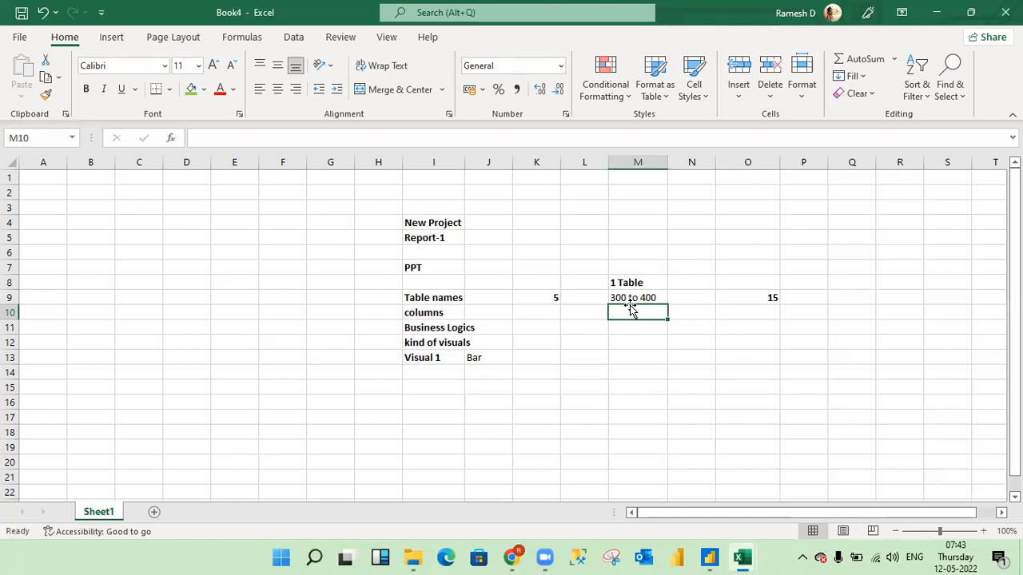
- Switch to the untitled Power BI Desktop report and open the SQL Server database connection dialog
key("alt+Tab")
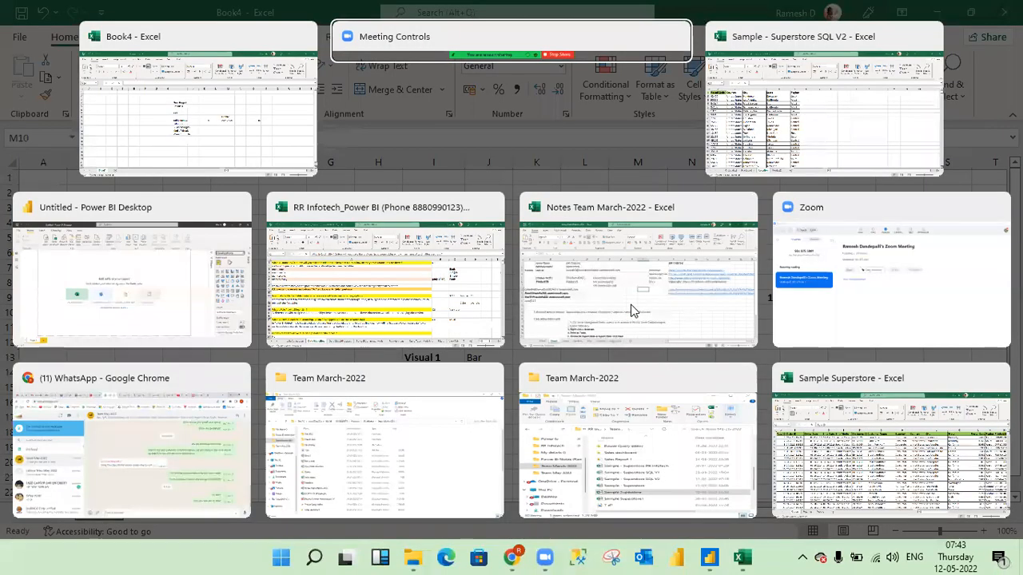
key("Down")
key("Left")
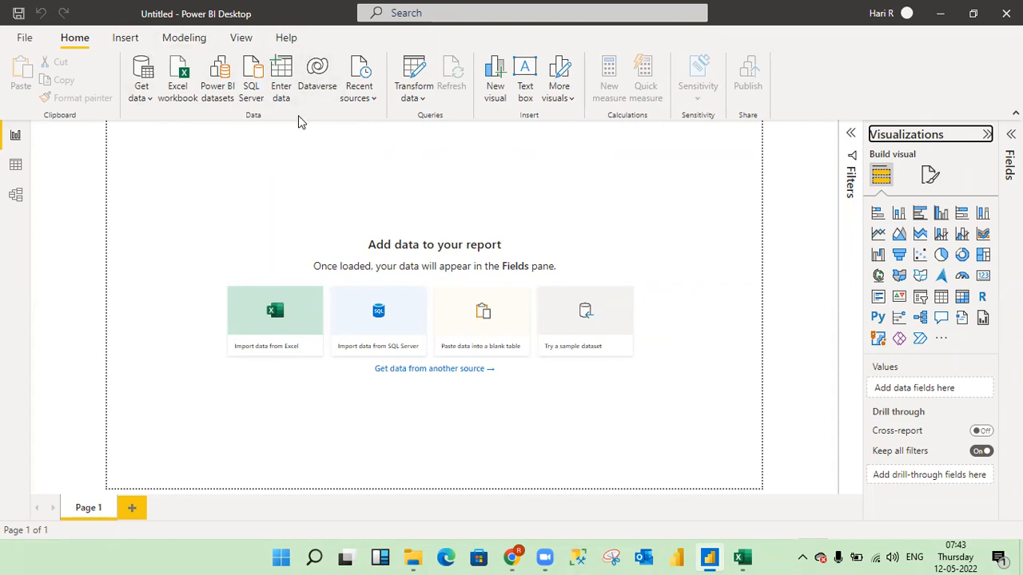
left_click(254, 82)
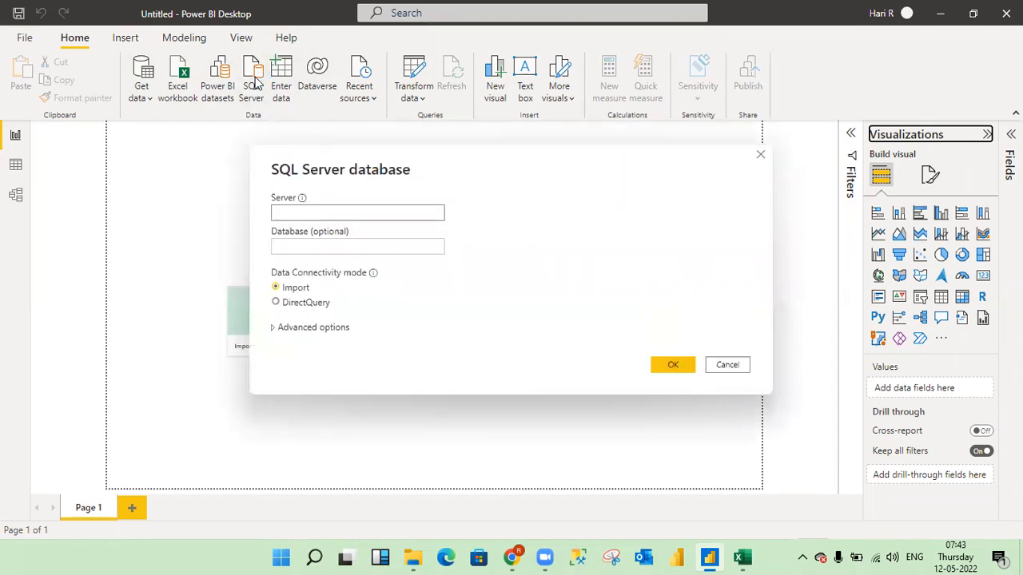
- Switch to the "Notes Team March-2022" Excel workbook to look up the SQL Server connection details
key("alt+Tab")
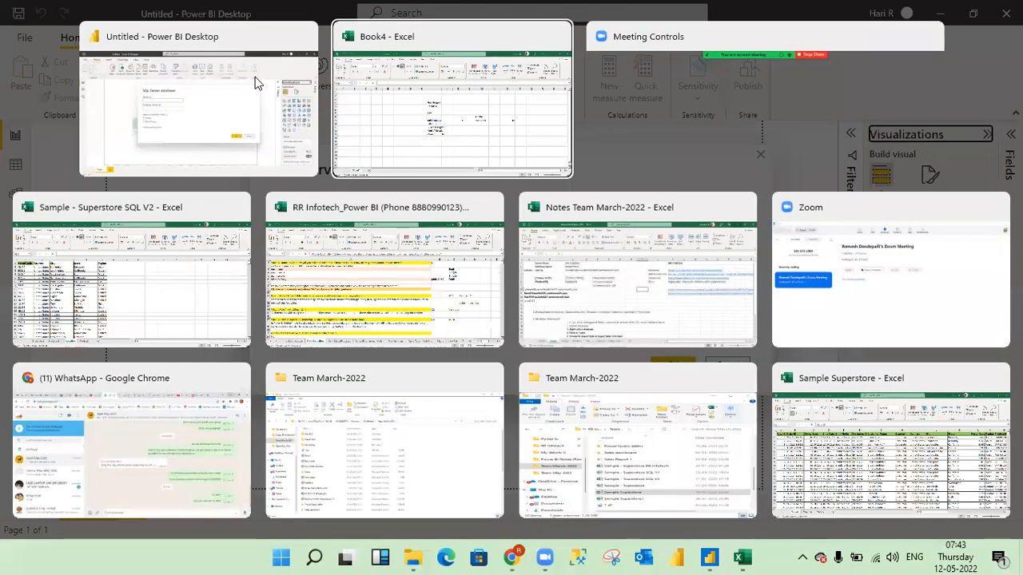
key("alt+Tab")
key("alt+Tab")
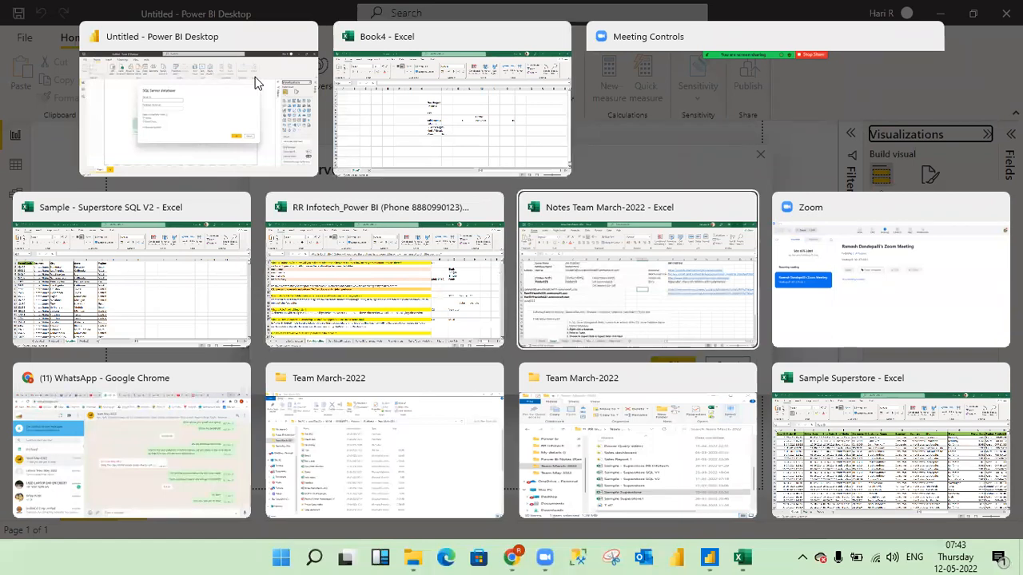
key("Up")
key("Up")
key("Up")
key("Up")
key("Up")
key("Up")
key("Left")
key("Left")
key("Left")
key("Left")
key("Left")
key("Left")
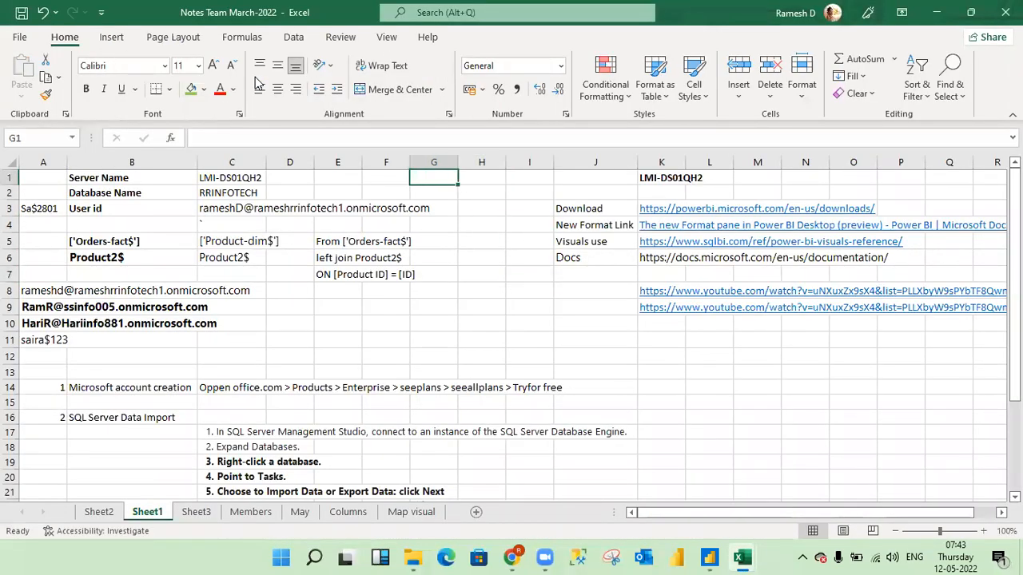
- Copy the server name LMI-DS01QH2 from the notes workbook into the Server field of Power BI Desktop's SQL Server database dialog
key("ctrl+c")
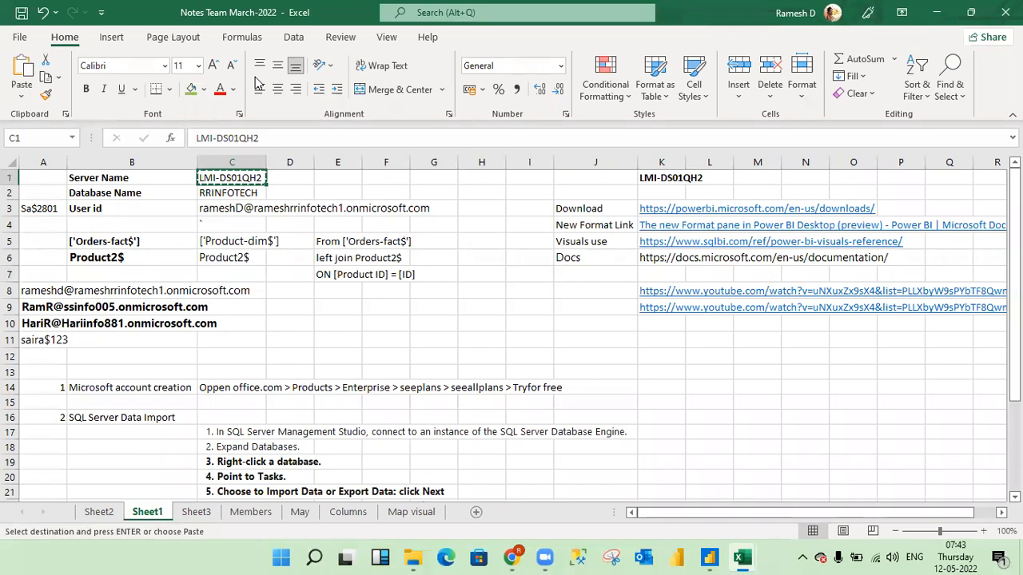
key("alt+Tab")
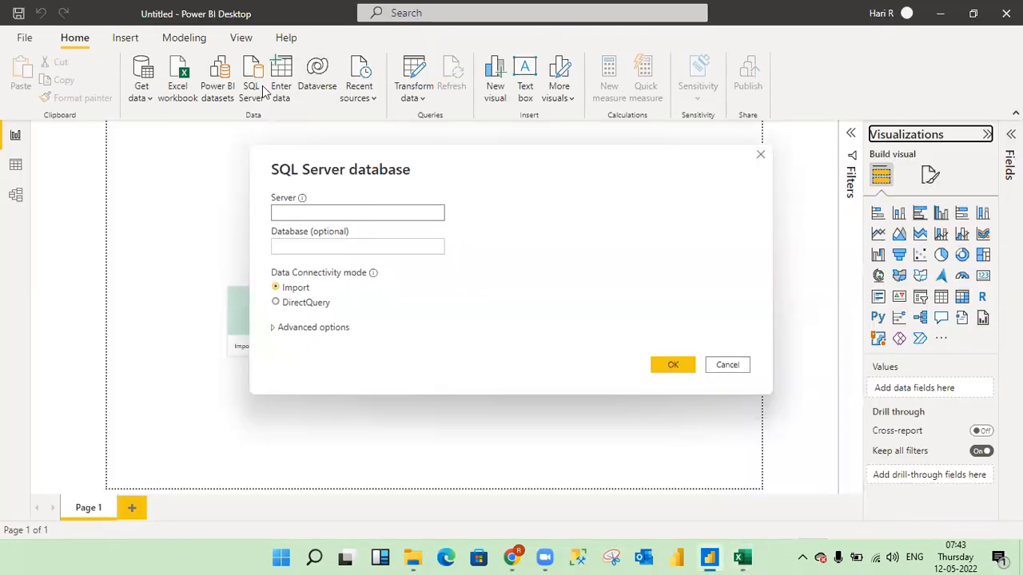
left_click(324, 212)
key("ctrl+v")
- Copy the database name RRINFOTECH from the notes workbook into the connection's Database field and expand the advanced options
key("alt+Tab")
key("ctrl+c")
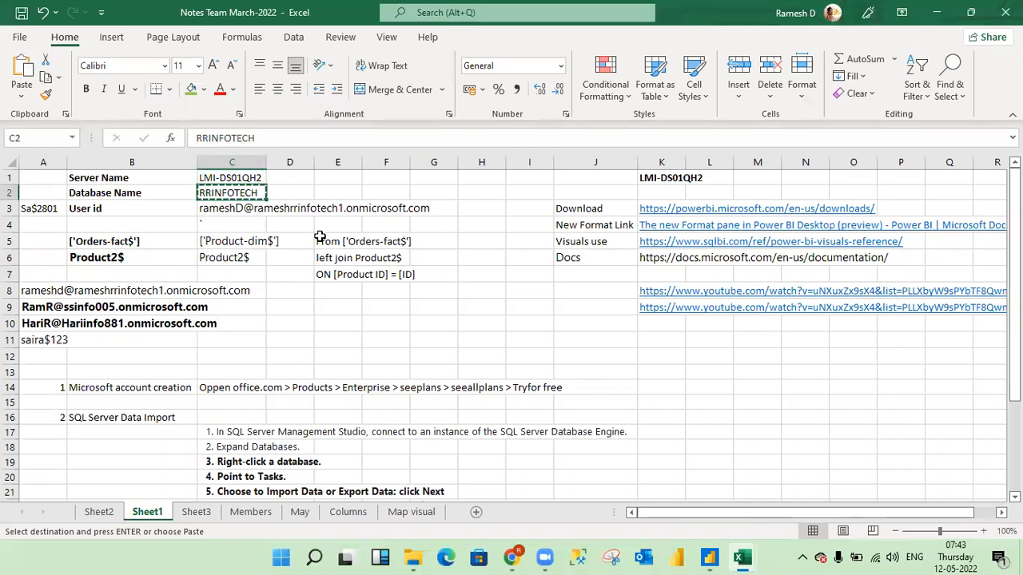
key("alt+Tab")
left_click(317, 245)
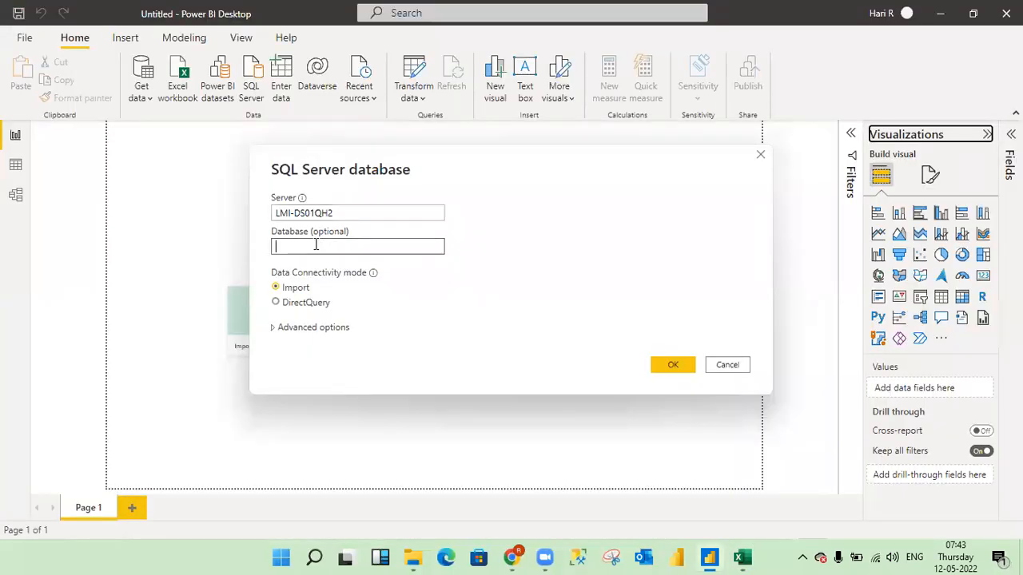
key("ctrl+v")
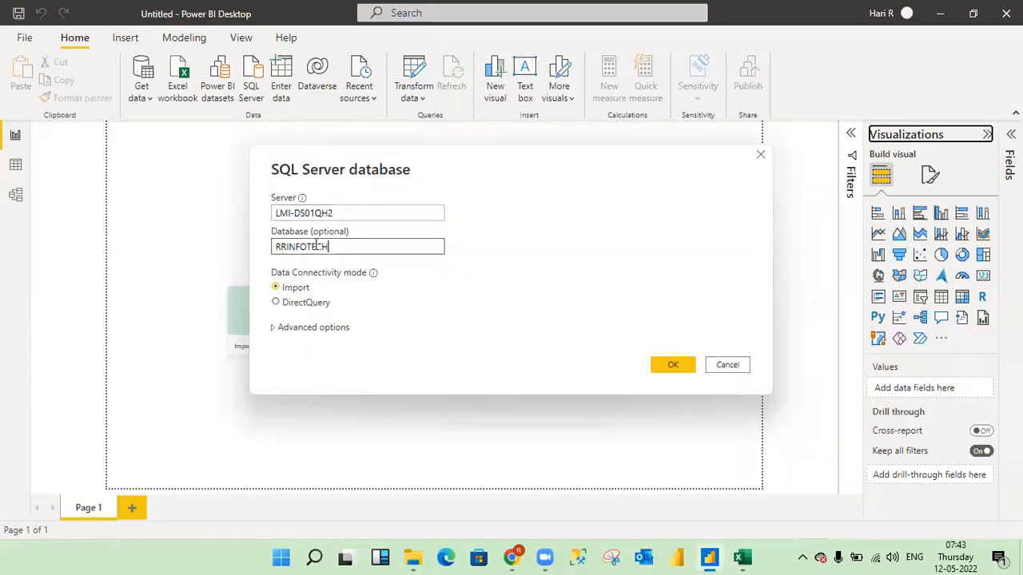
left_click(274, 327)
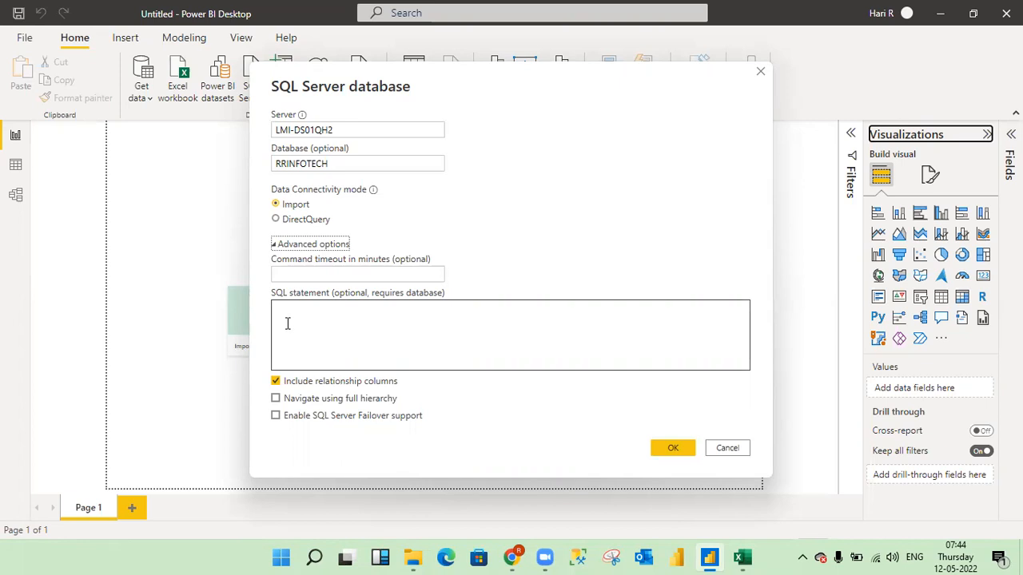
key("alt+Tab")
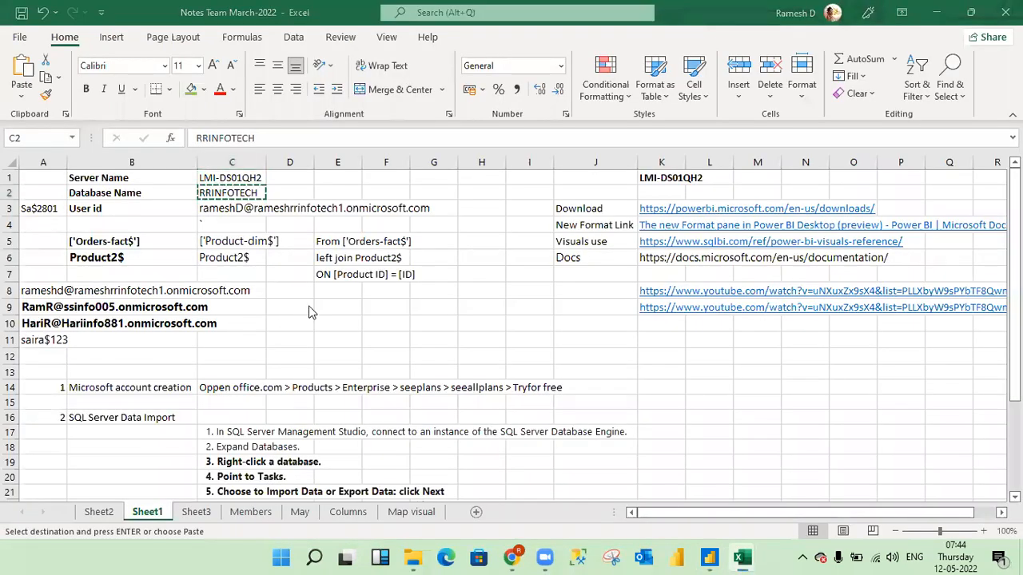
key("alt+Tab")
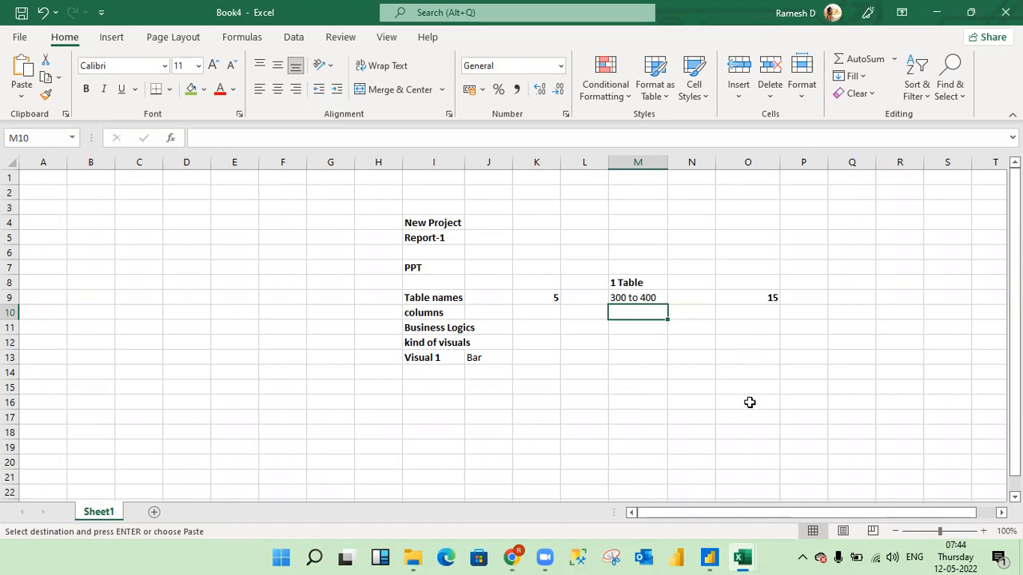
key("alt+Tab")
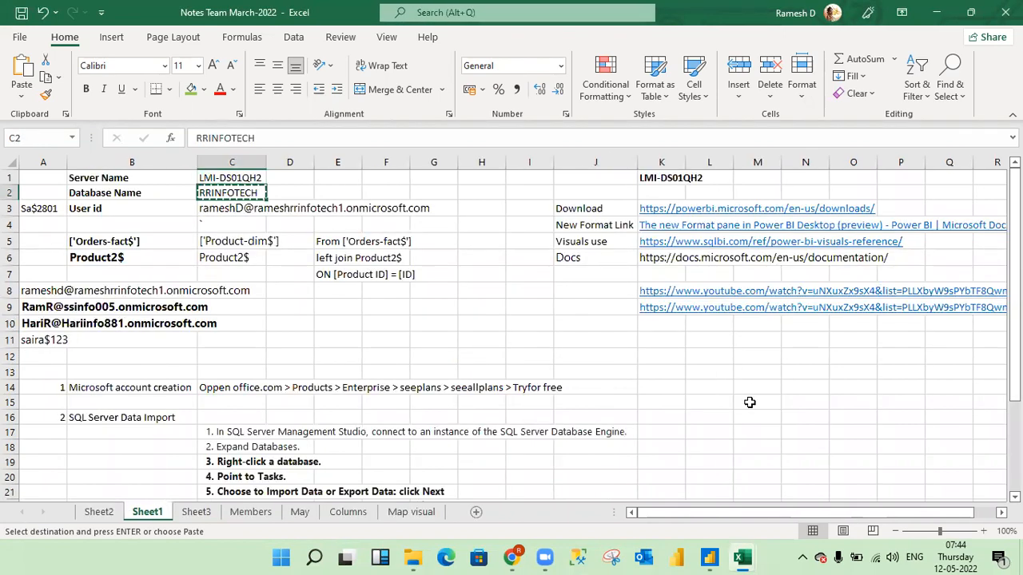
key("alt+Tab")
key("Tab")
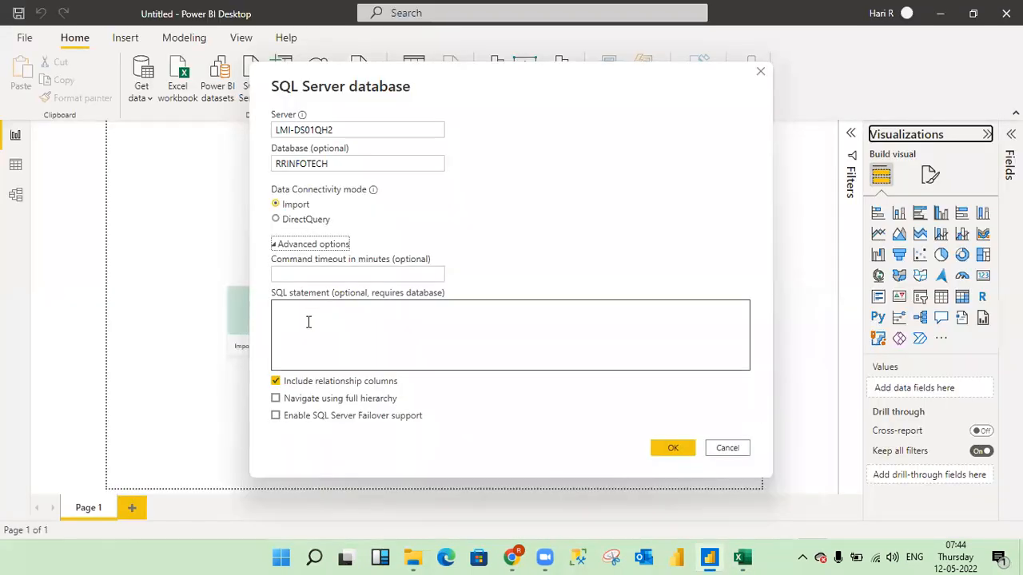
- Begin the connection's SQL statement with "select top 10 * from"
left_click(298, 328)
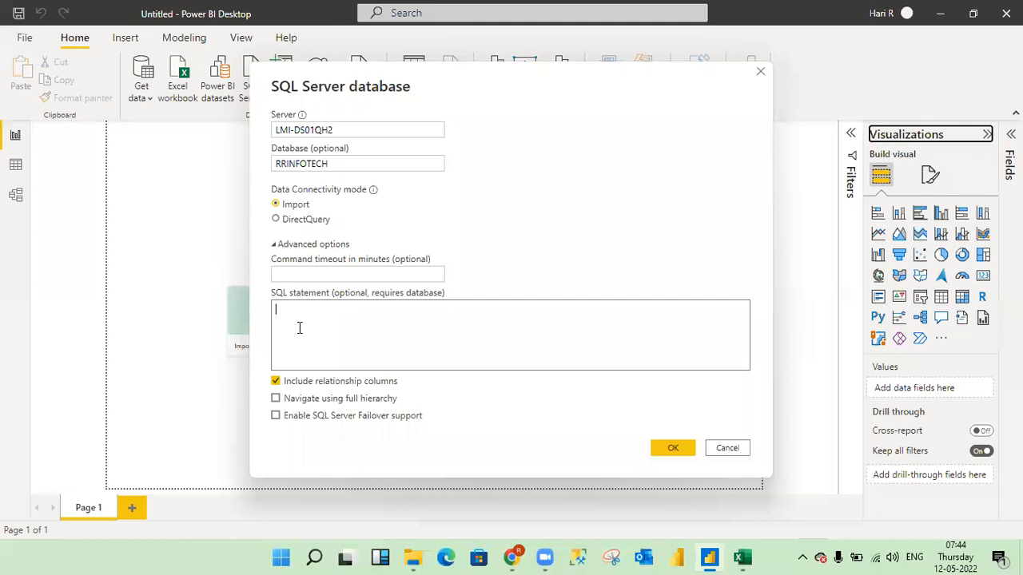
type("select top 10 * from")
- Complete the SQL statement with the table name ['Orders-fact$'] copied from the Excel notes workbook and submit the connection
key("alt+Tab")
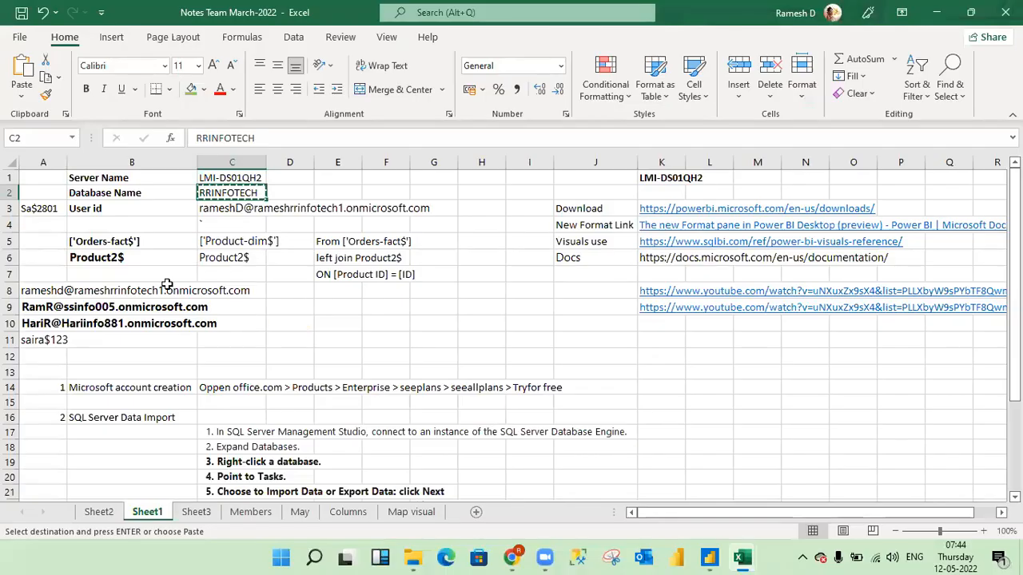
left_click(88, 242)
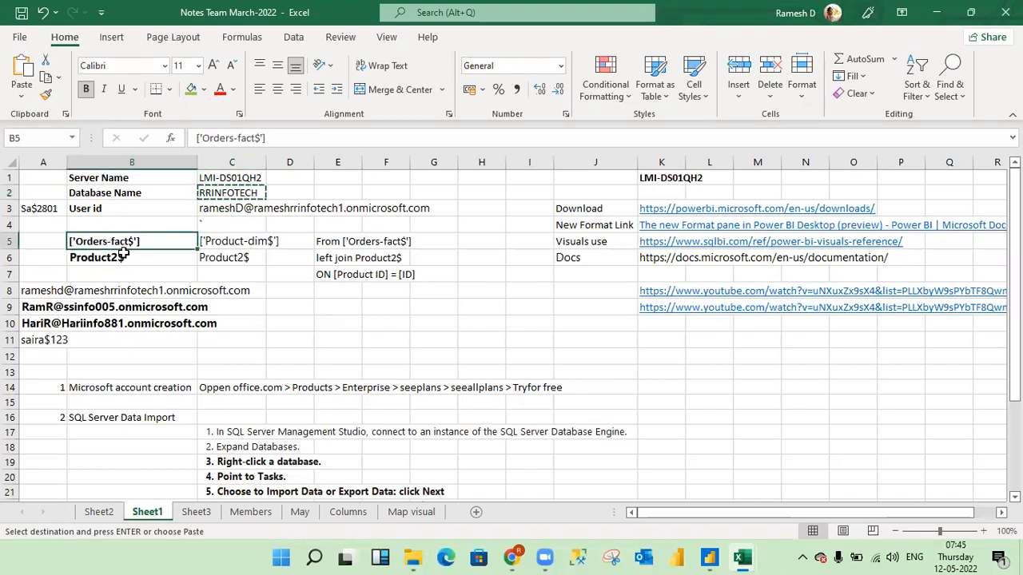
key("ctrl+c")
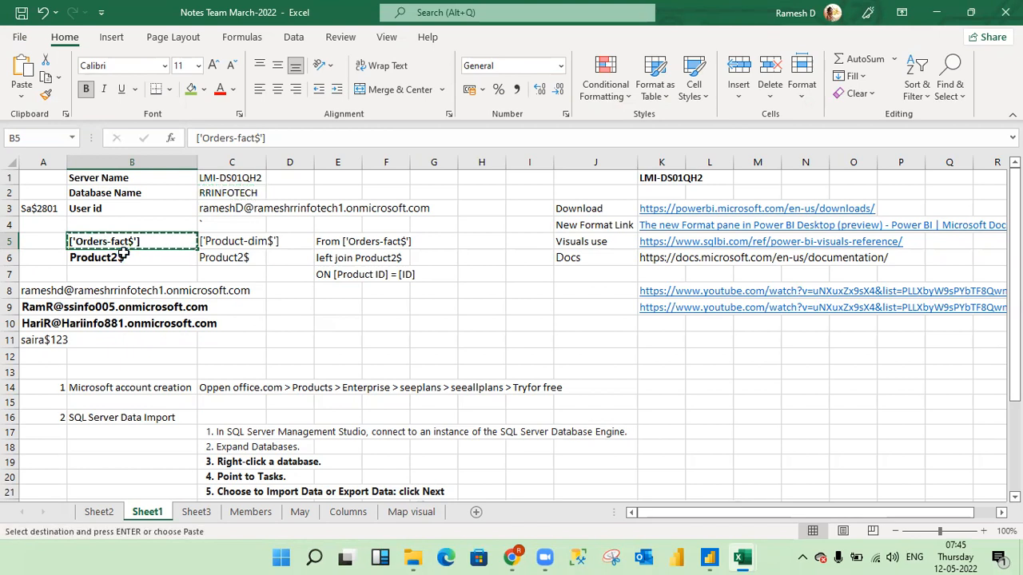
key("alt+Tab")
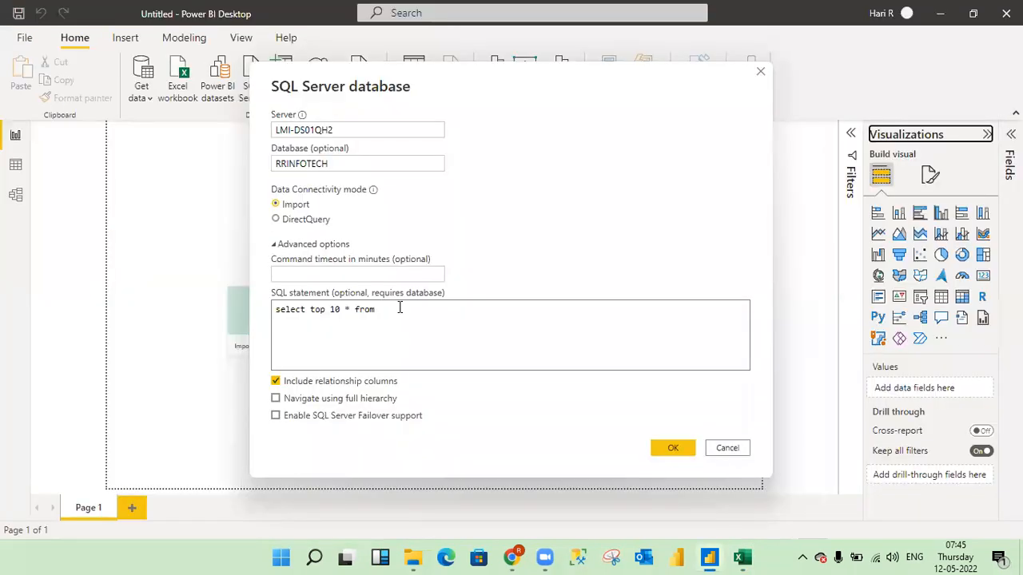
key("ctrl+v")
left_click(297, 317)
left_click(672, 450)
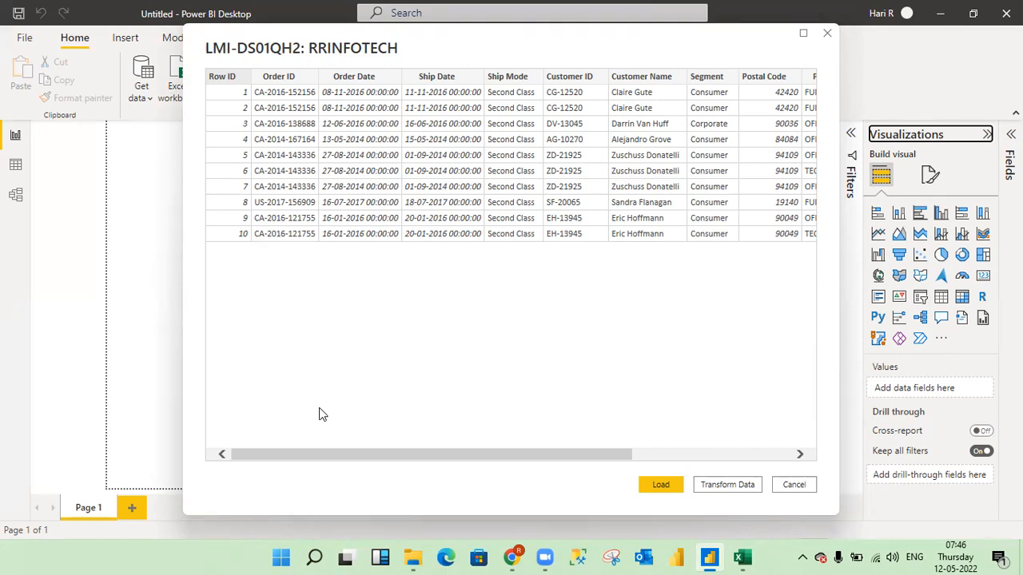
- Load the previewed order rows into the report and show the Query1 table in the data view
left_click(661, 487)
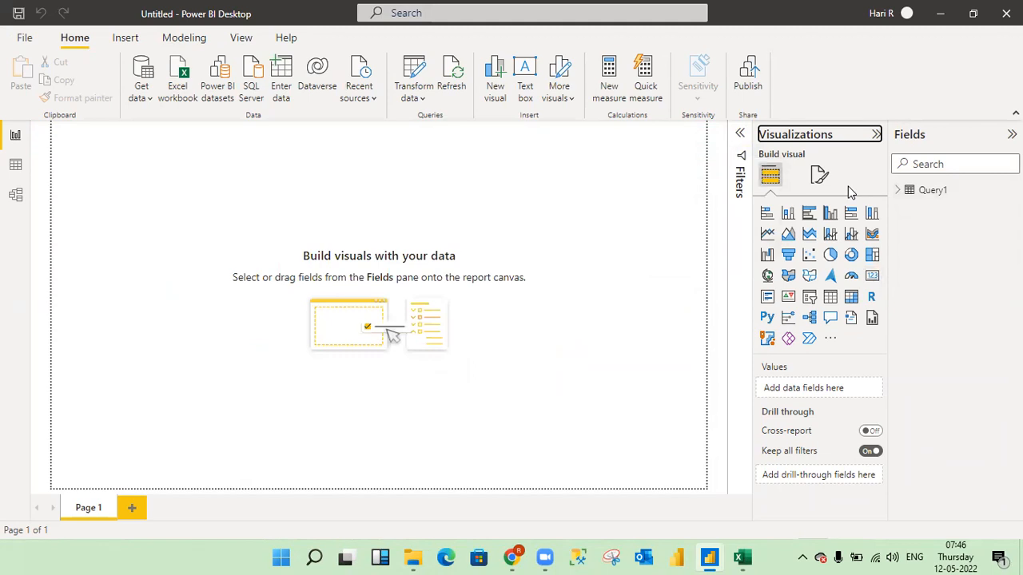
left_click(16, 167)
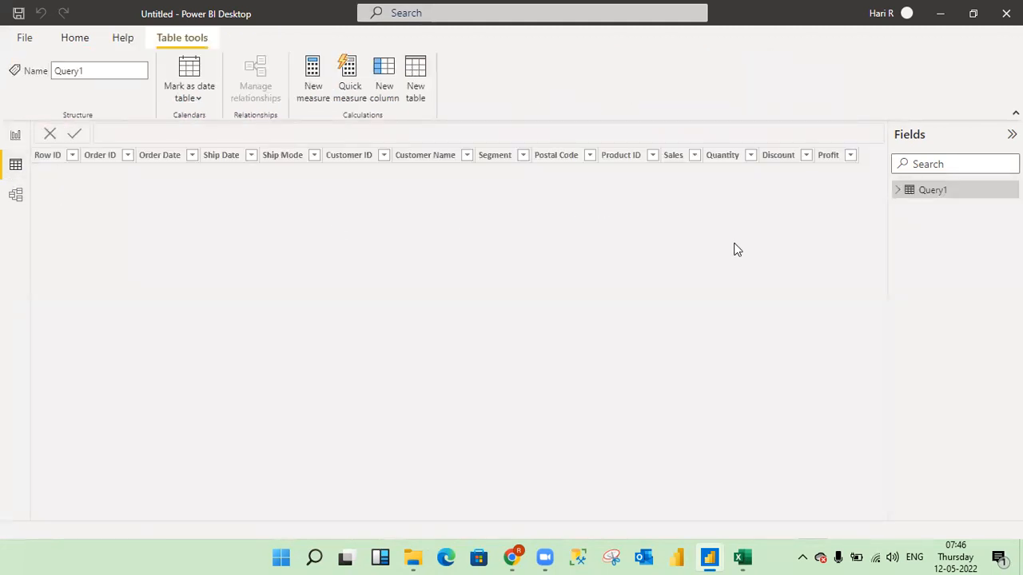
left_click(898, 194)
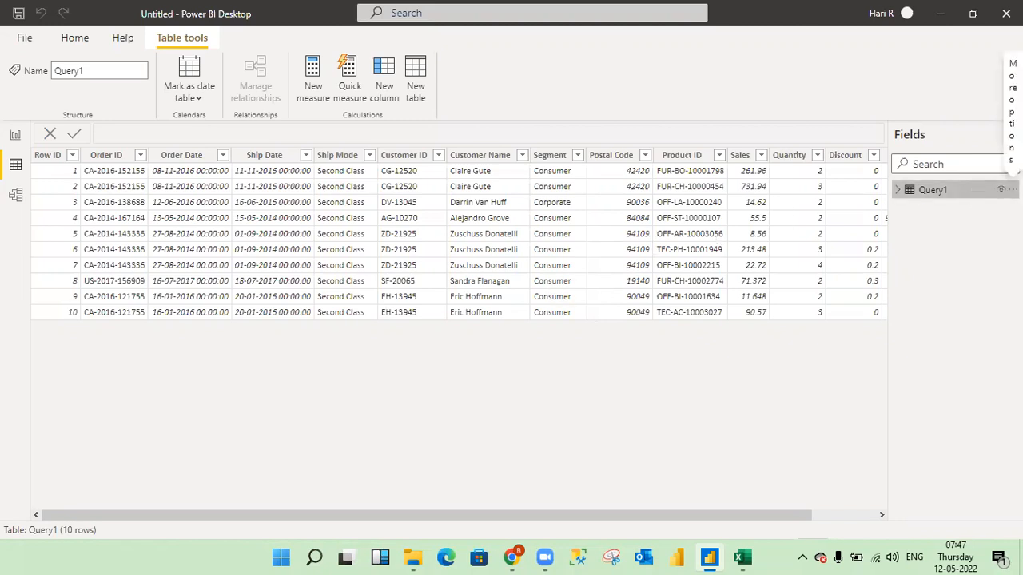
- Copy the whole Query1 table and paste it into a new blank Excel workbook
left_click(1011, 189)
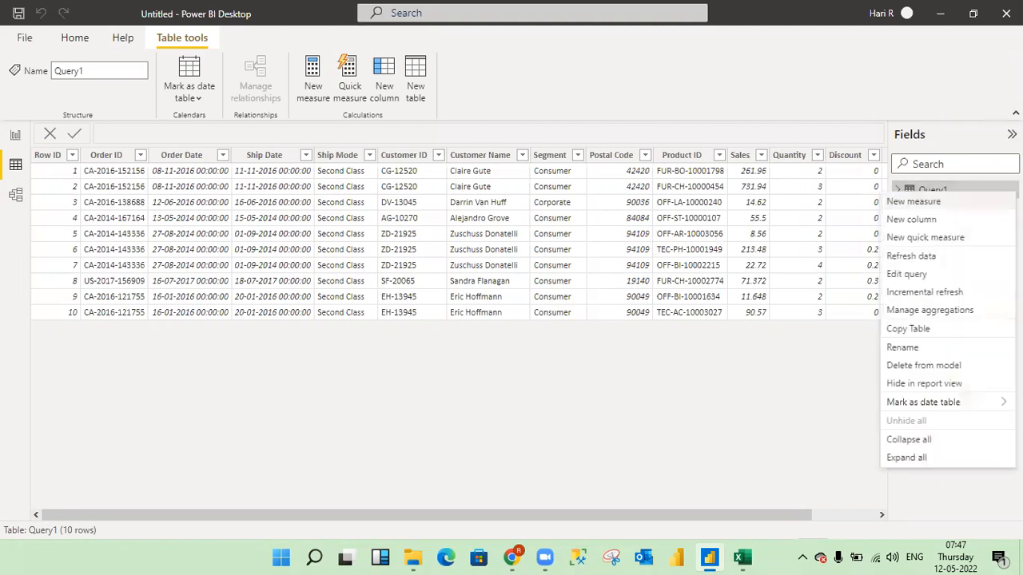
left_click(905, 330)
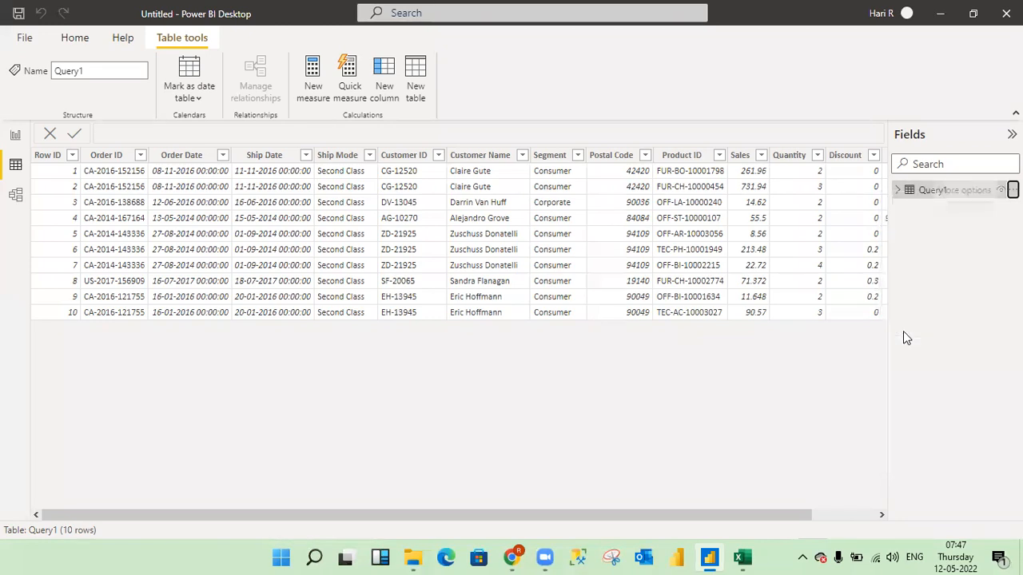
mouse_move(745, 556)
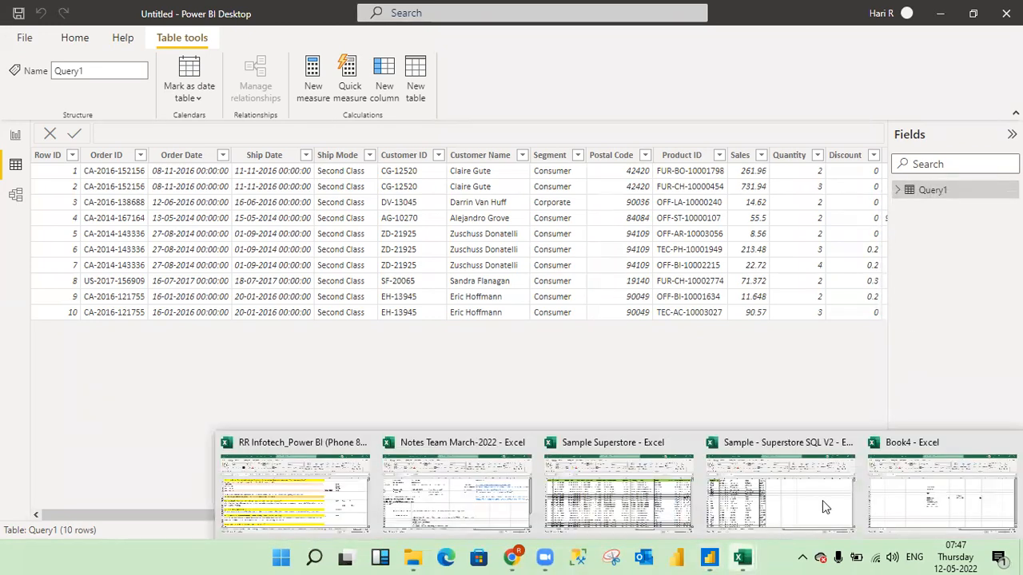
left_click(898, 485)
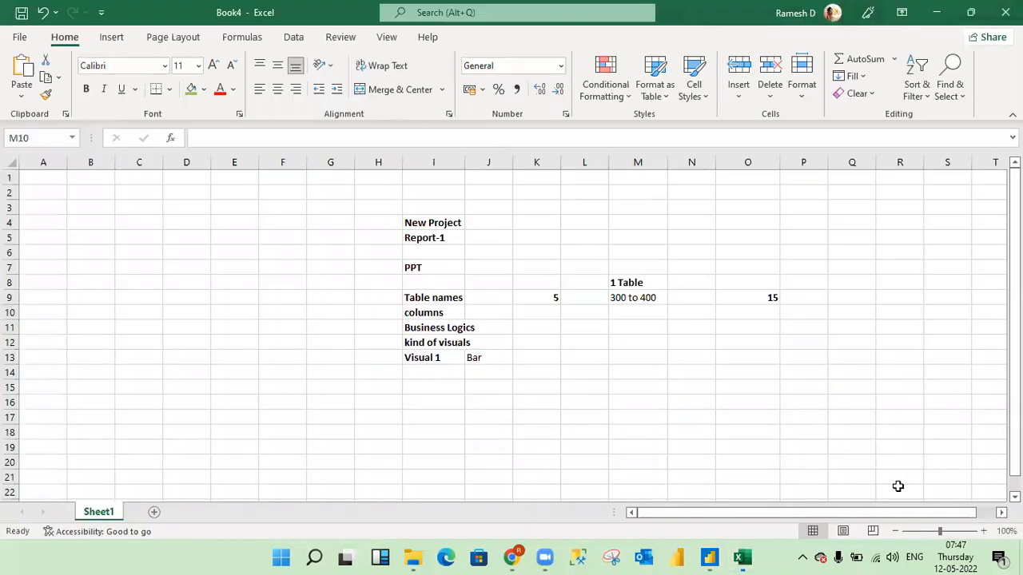
left_click(349, 404)
key("ctrl+n")
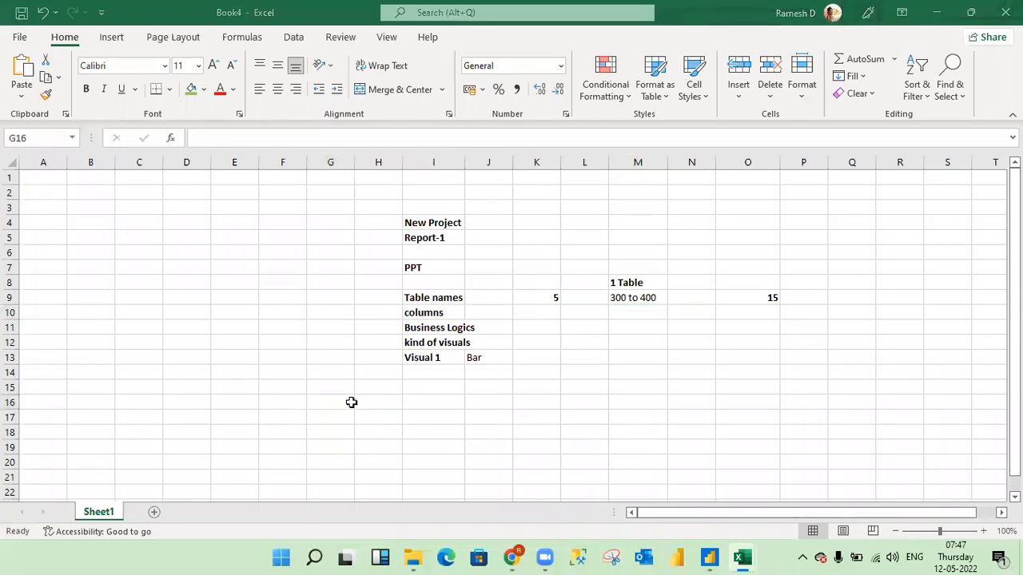
key("ctrl+v")
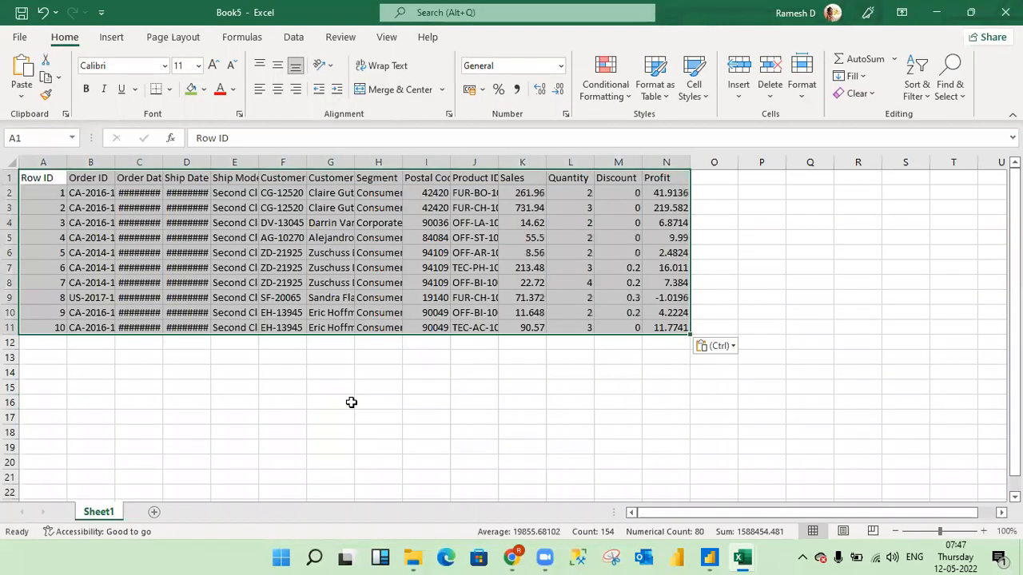
- AutoFit the column widths of the pasted order data
key("alt+o")
key("c")
key("a")
key("Down")
key("Up")
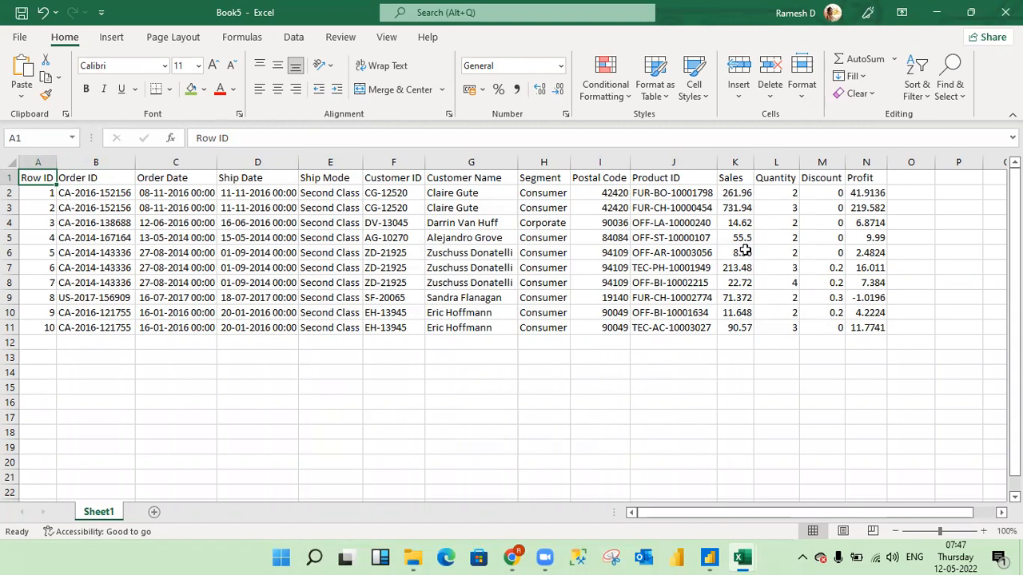
- Make the header row from Row ID to Profit bold
key("ctrl+shift+Right")
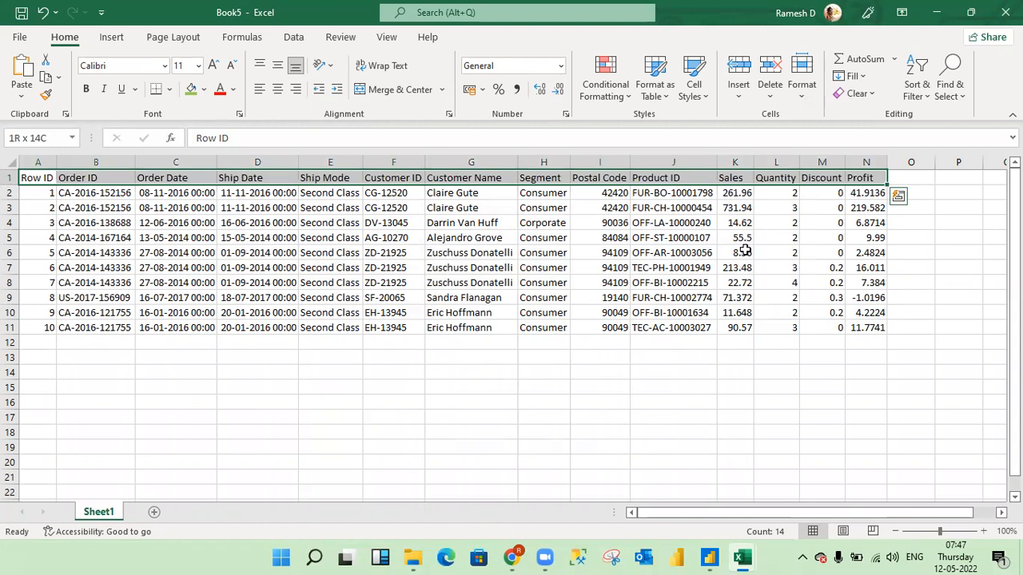
key("ctrl+b")
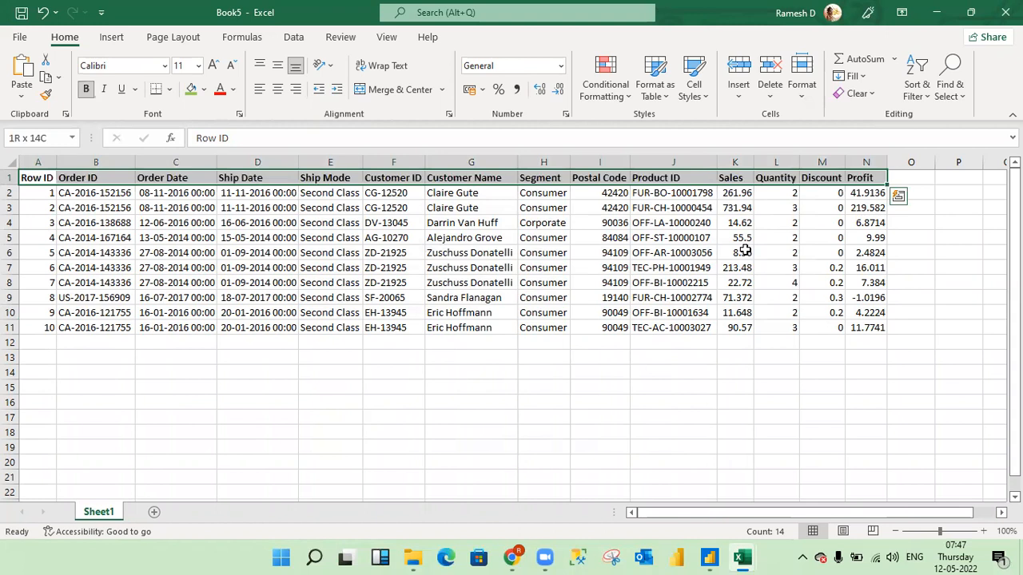
key("Down")
key("Up")
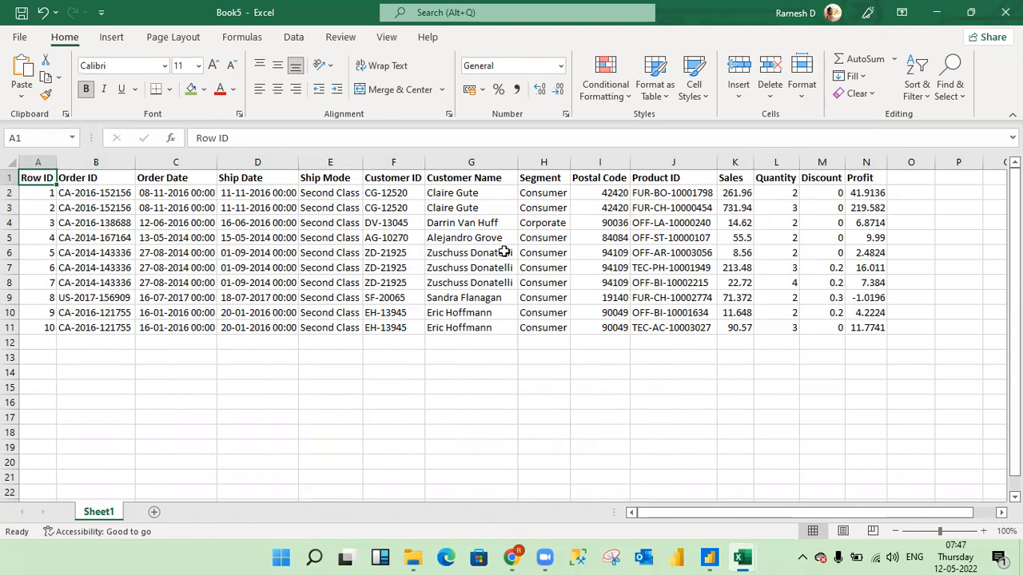
- Fill the Order ID, Order Date and Ship Mode header cells with green
left_click(95, 177)
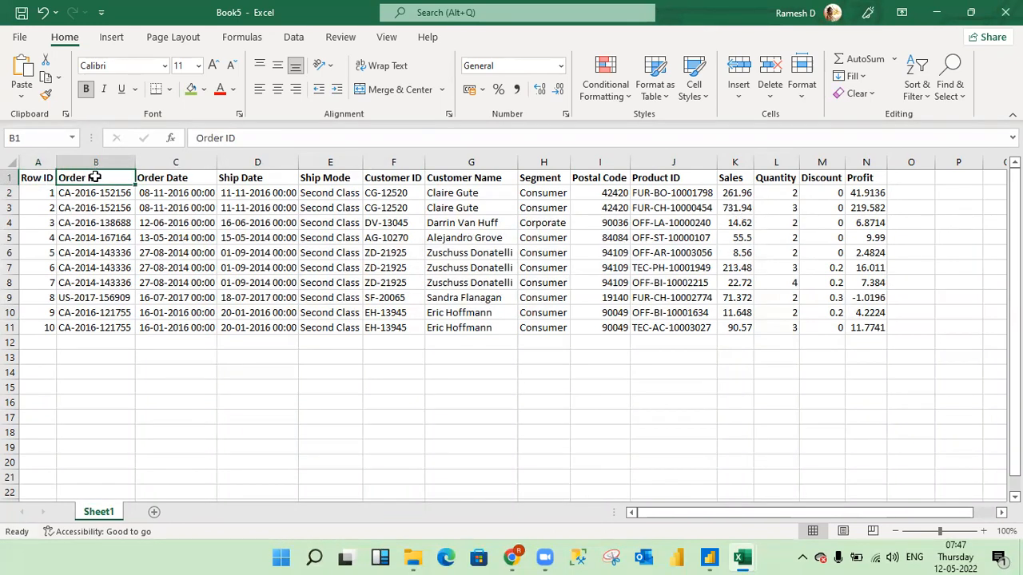
left_click(190, 90)
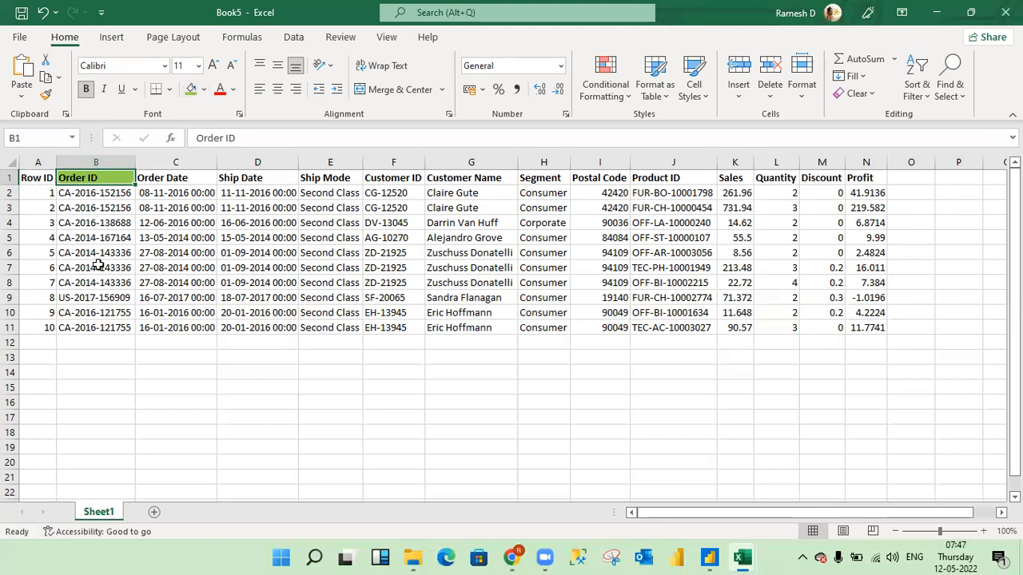
left_click(192, 181)
left_click(196, 93)
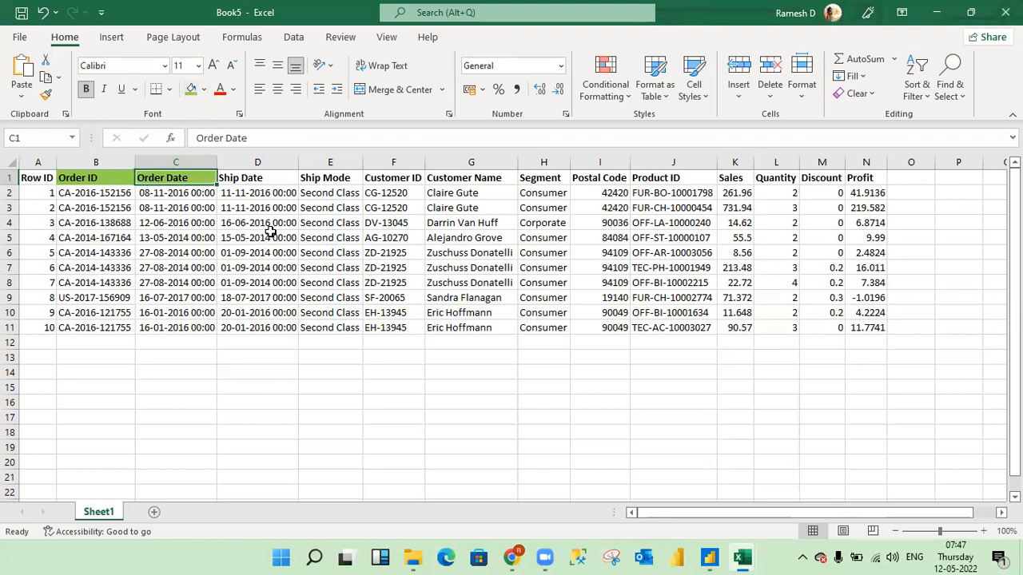
left_click(321, 176)
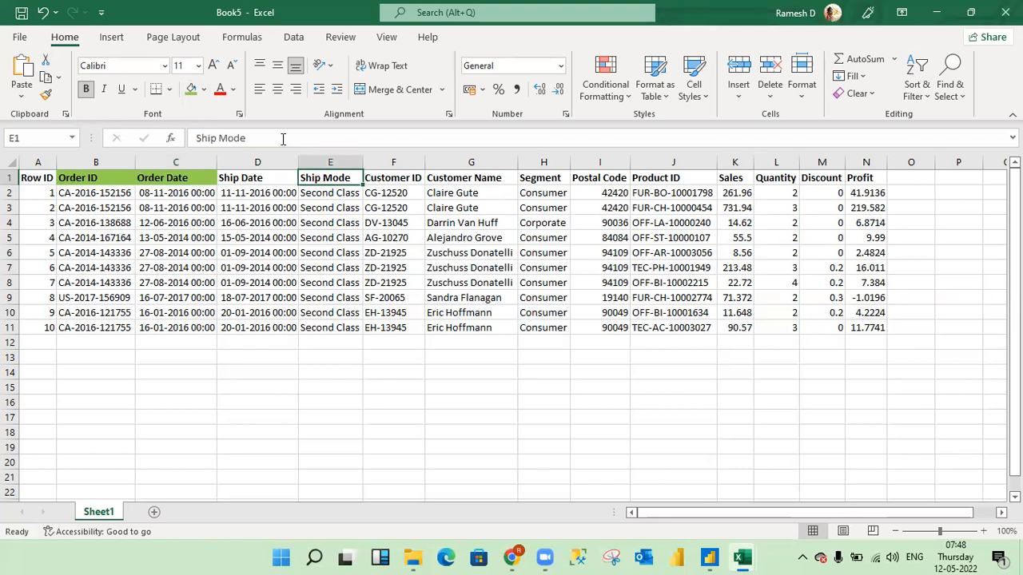
left_click(193, 90)
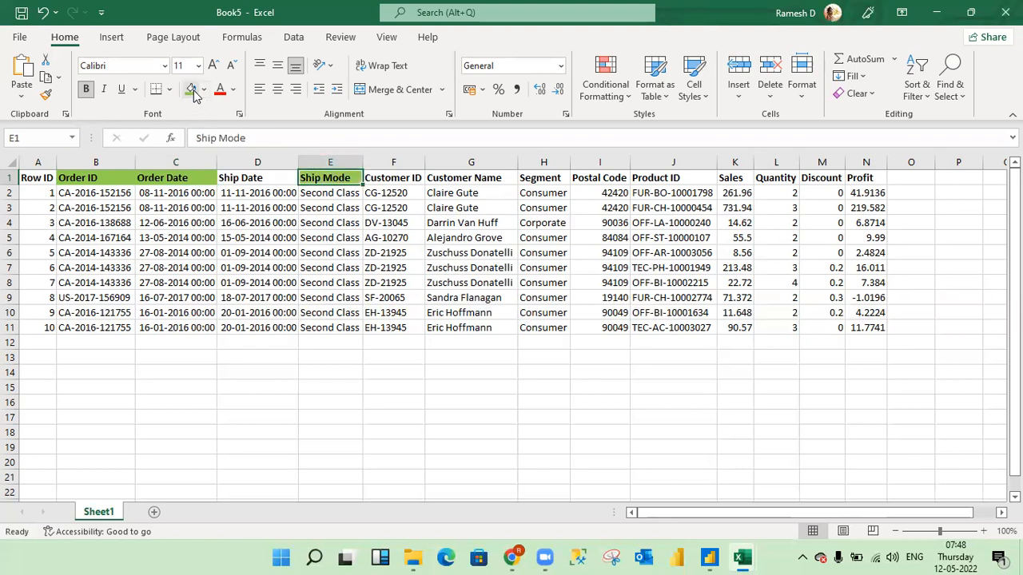
- Apply the same green fill to the Customer Name, Segment, Product ID and Sales header cells
left_click(496, 181)
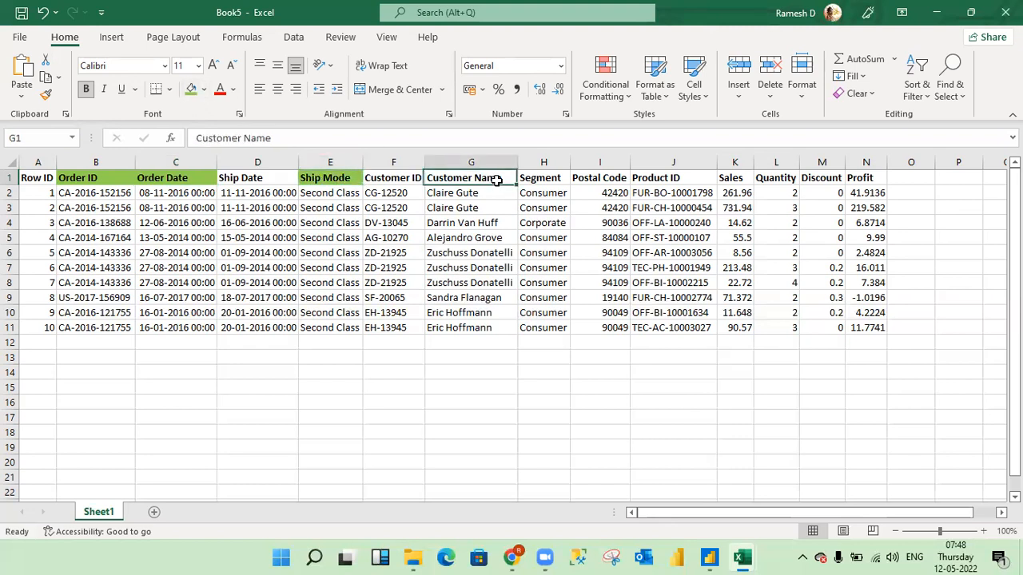
left_click(191, 91)
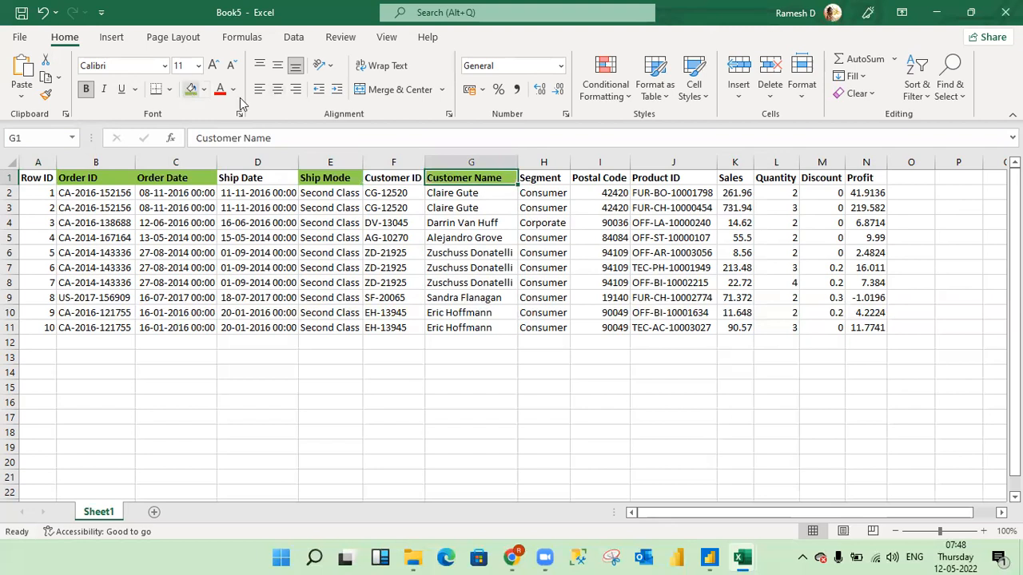
left_click(549, 174)
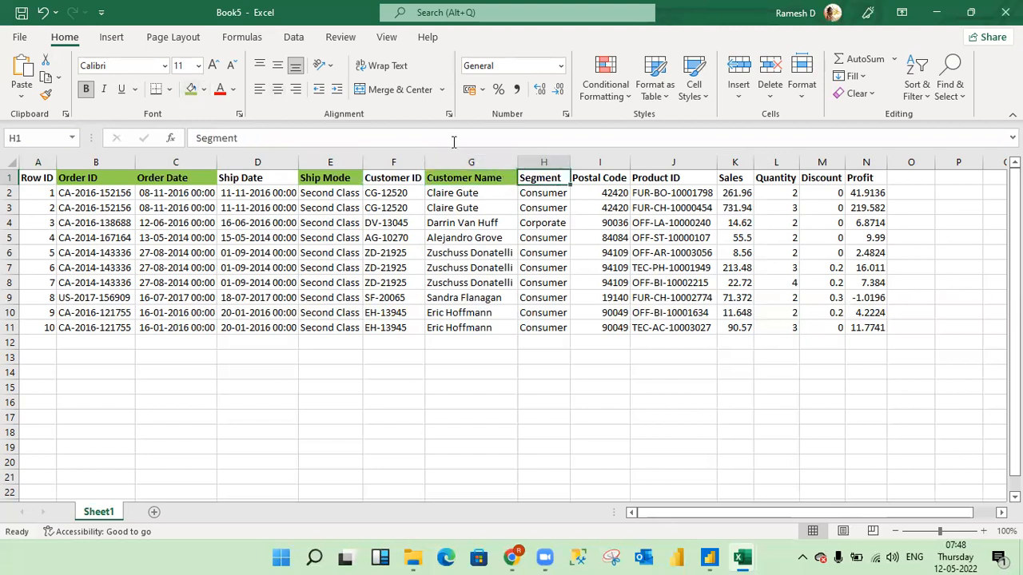
left_click(193, 90)
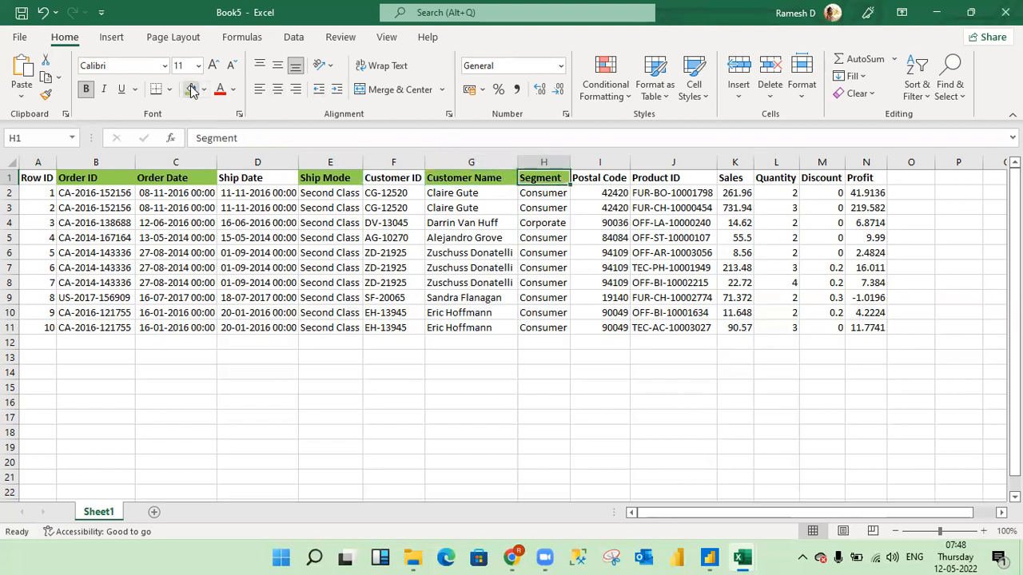
left_click(684, 177)
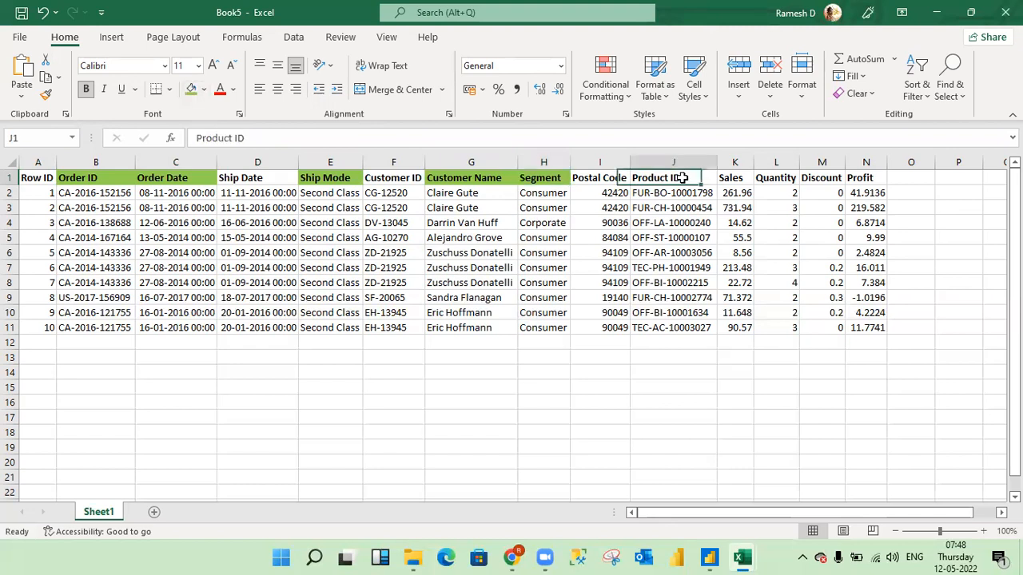
left_click(191, 89)
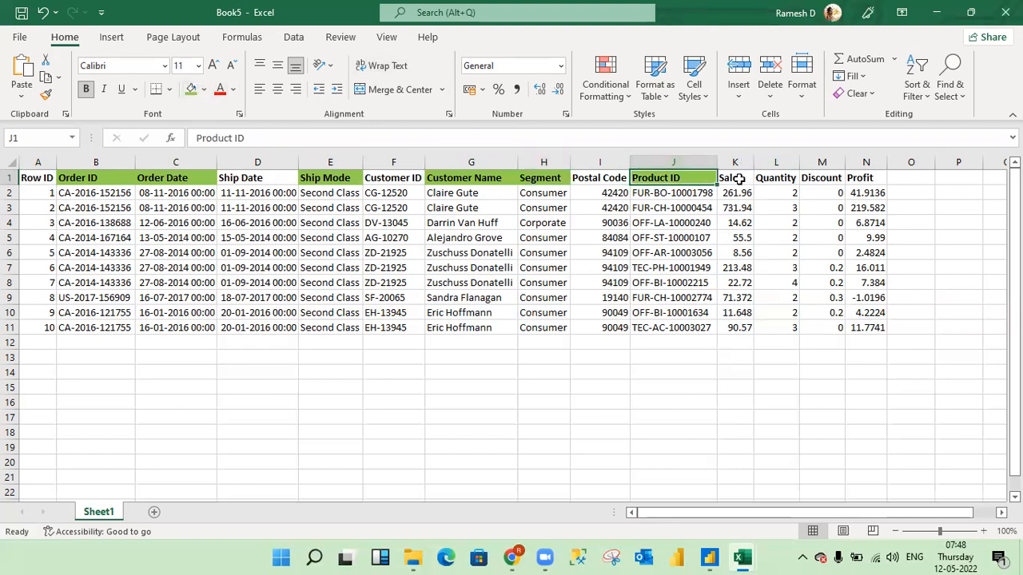
left_click(739, 179)
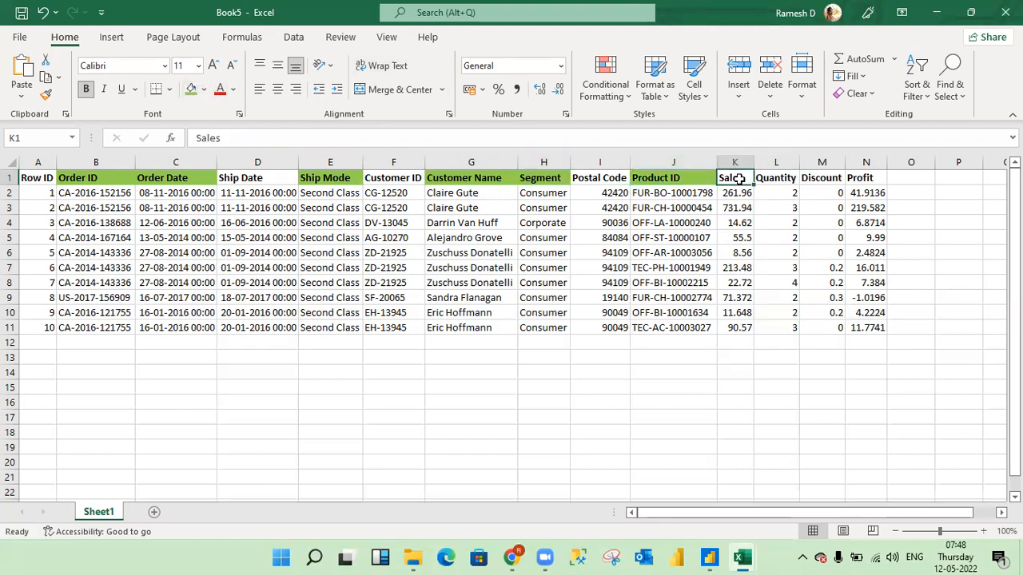
left_click(194, 89)
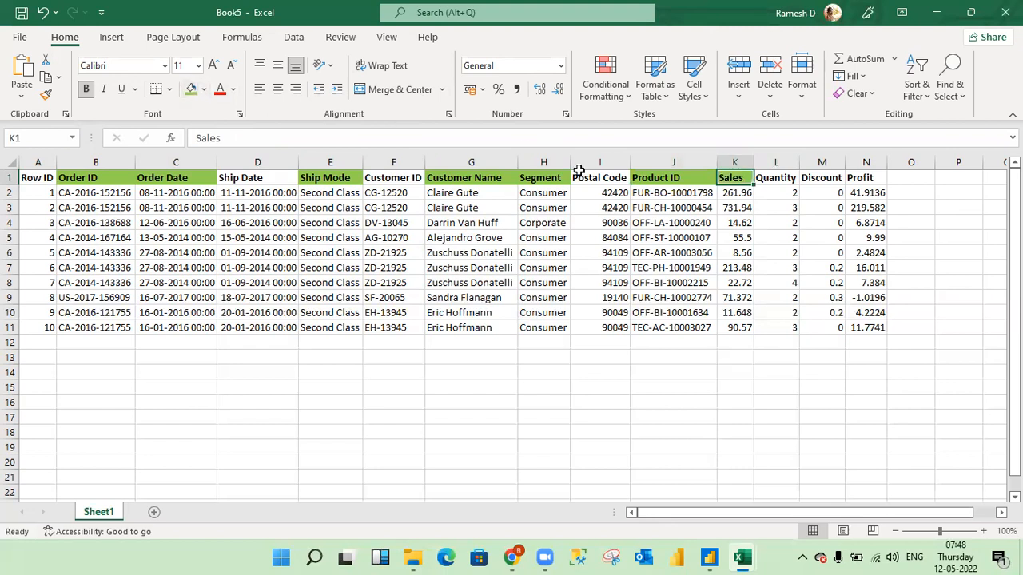
- Select the Quantity, Discount and Profit headers together and fill them with green
left_click(781, 177)
key("shift+Right")
key("shift+Right")
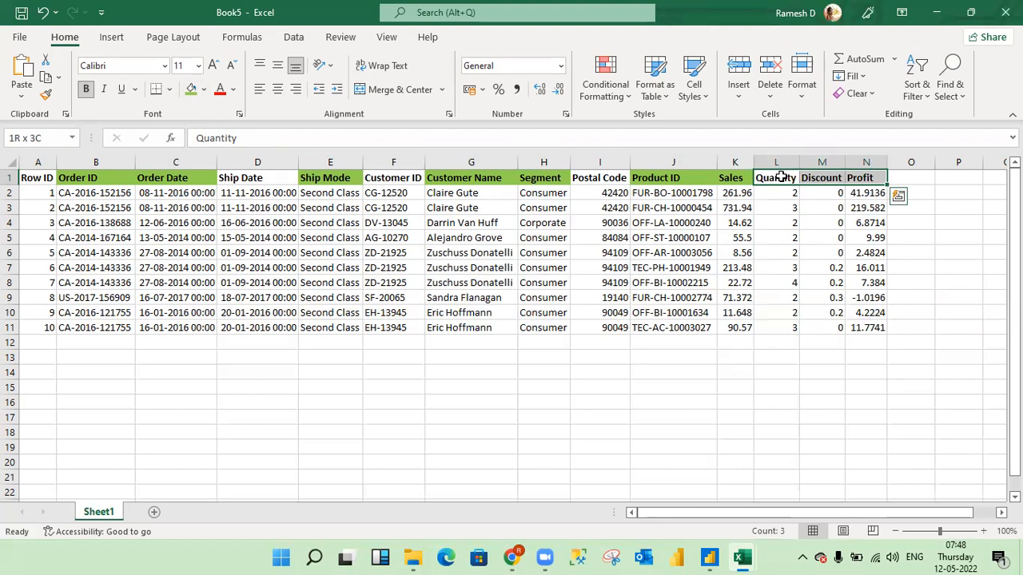
left_click(191, 90)
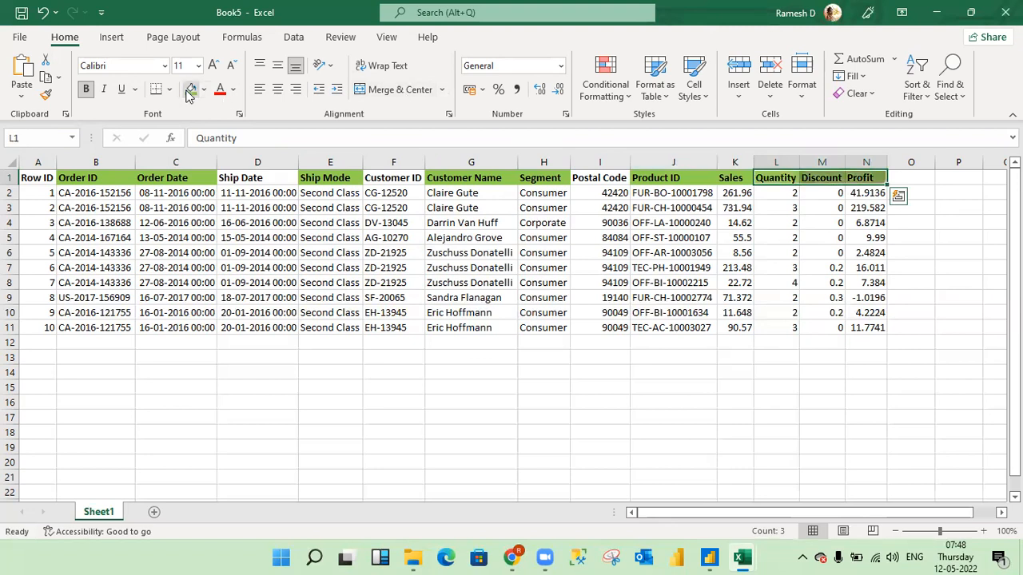
left_click(365, 403)
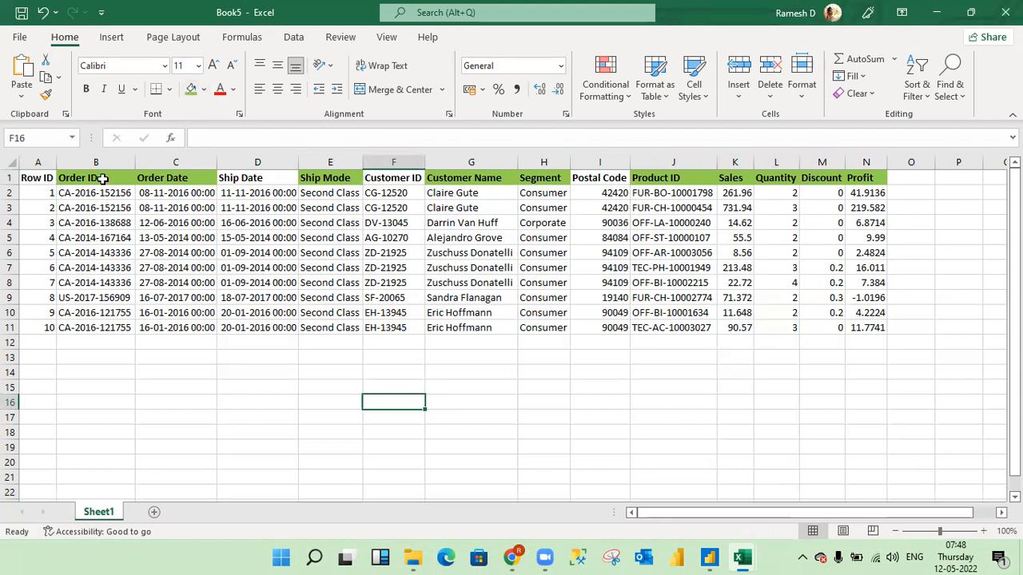
- Copy the whole header row from Row ID to Profit
left_click(257, 159)
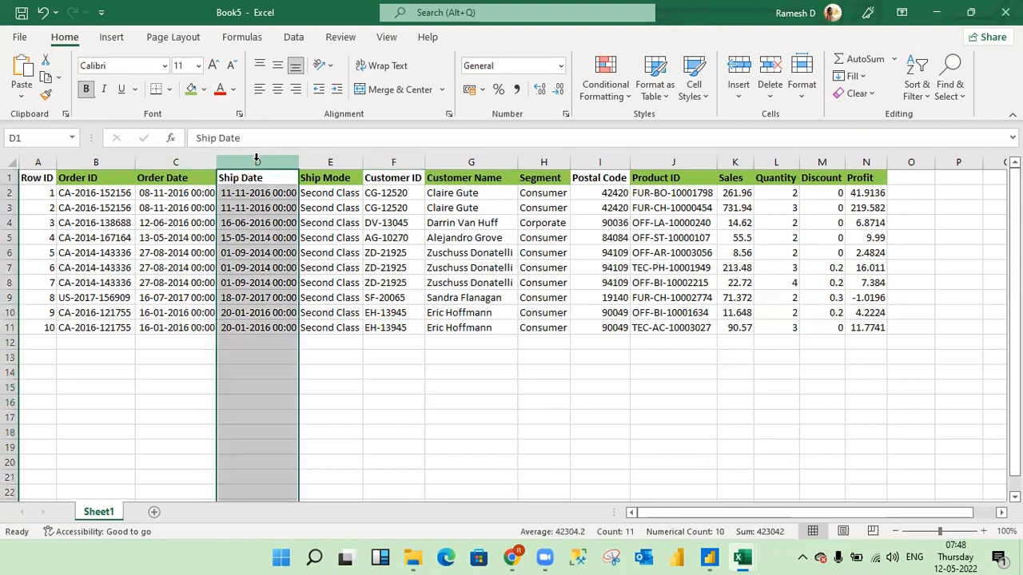
key("Left")
key("Left")
key("Left")
key("ctrl+shift+Right")
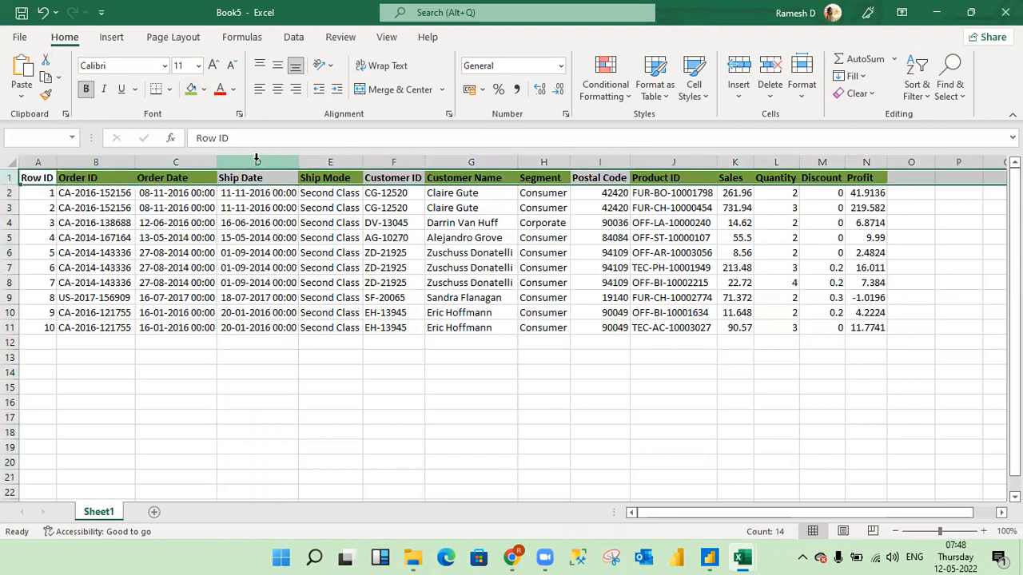
key("ctrl+c")
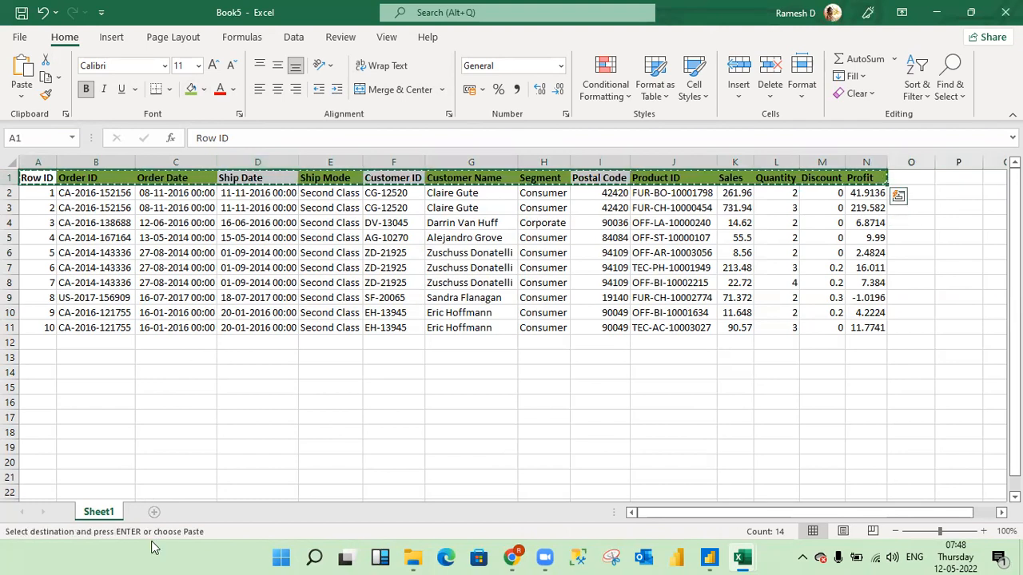
- Paste the copied headers transposed into A1 of a new sheet using Paste Special, and widen column A to fit
left_click(154, 513)
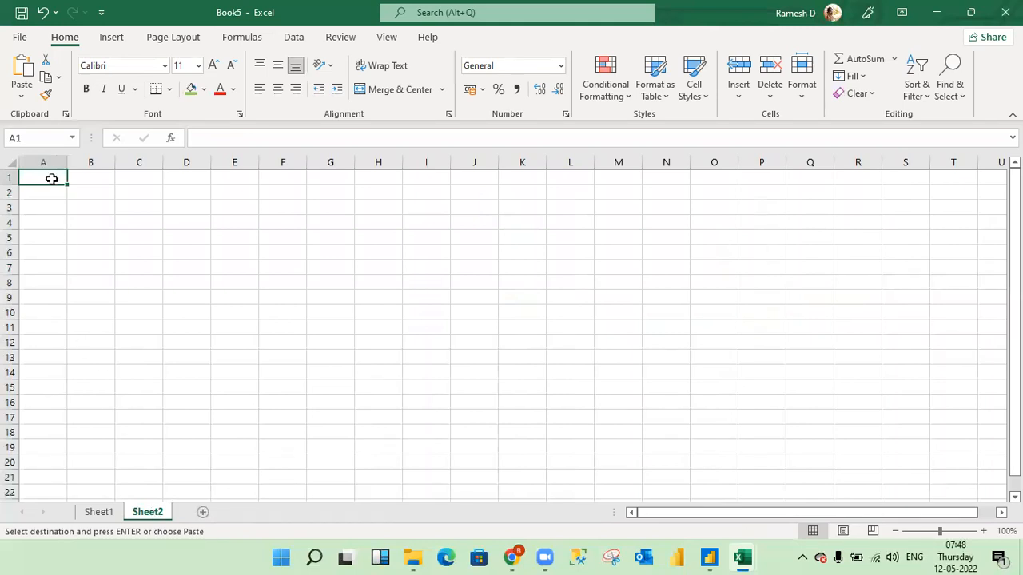
left_click(20, 99)
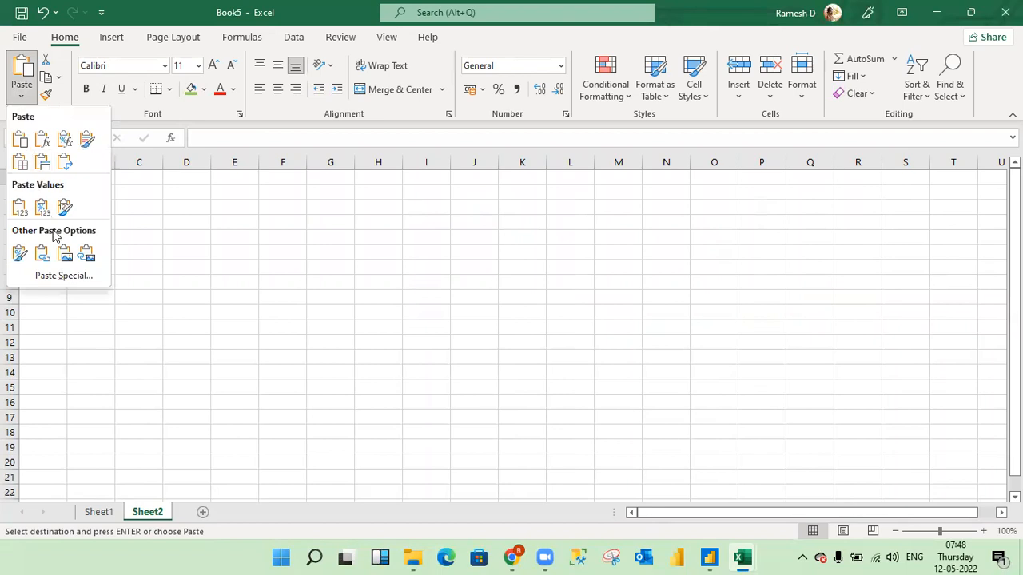
left_click(67, 276)
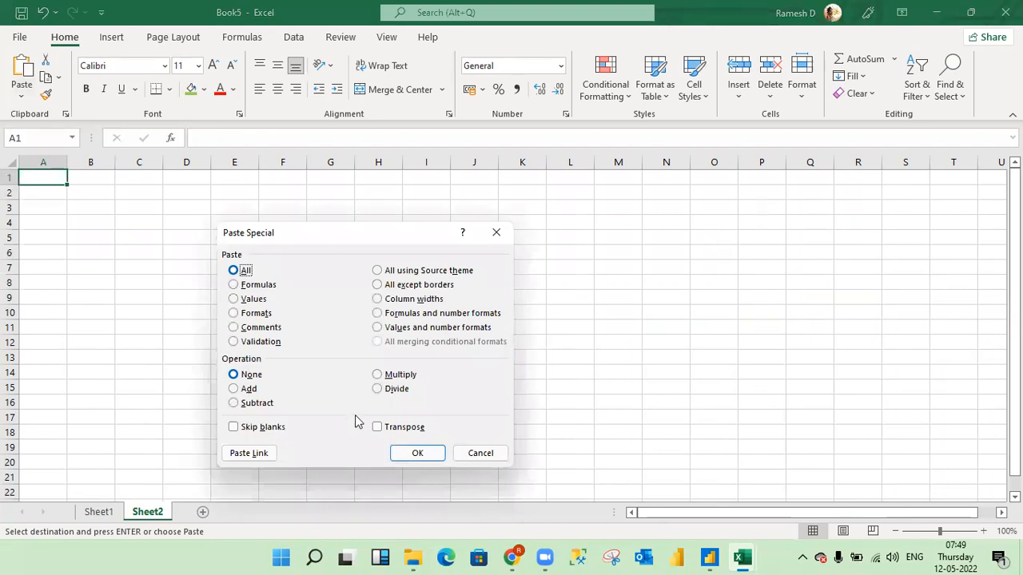
left_click(376, 428)
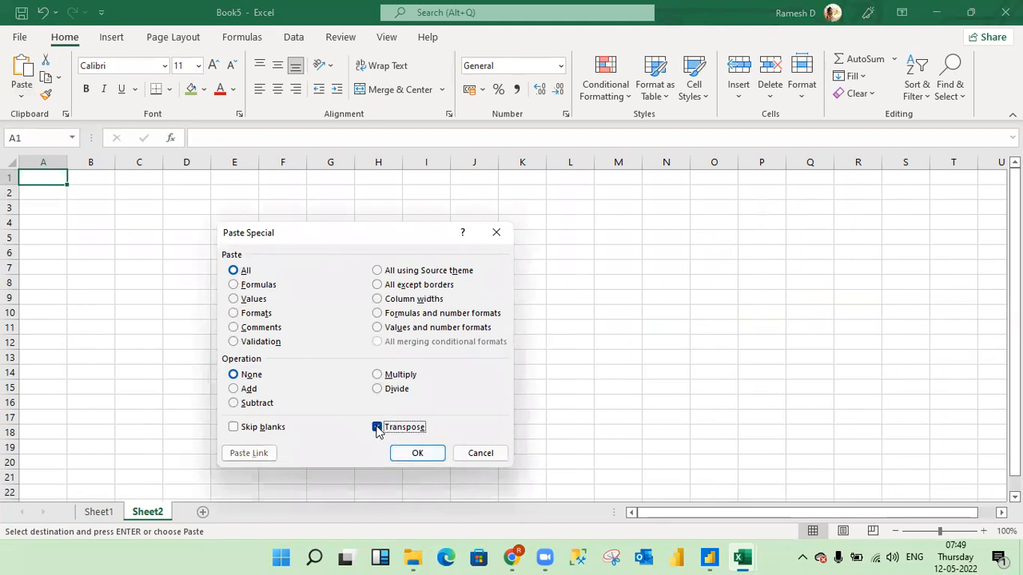
left_click(418, 454)
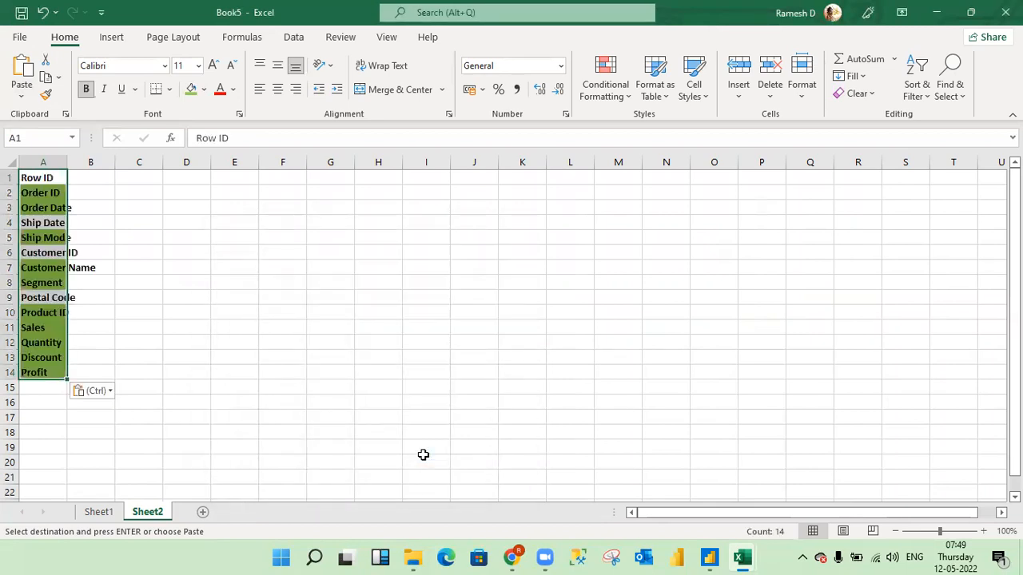
left_click_drag(65, 167, 118, 164)
- Add a filter to the header list in column A and filter it by the green cell color
left_click(88, 177)
key("shift+space")
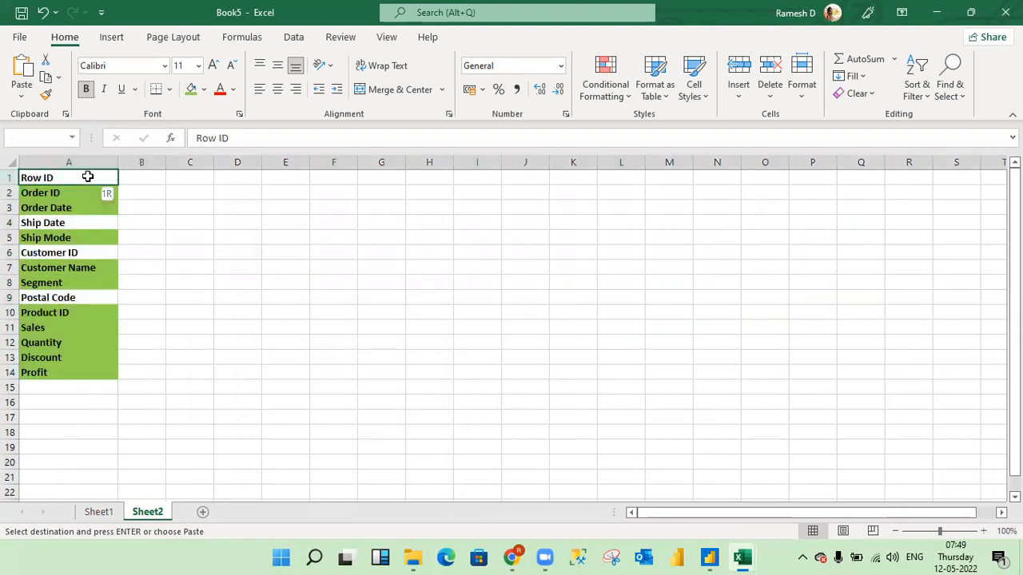
key("ctrl+shift+l")
key("Right")
key("Left")
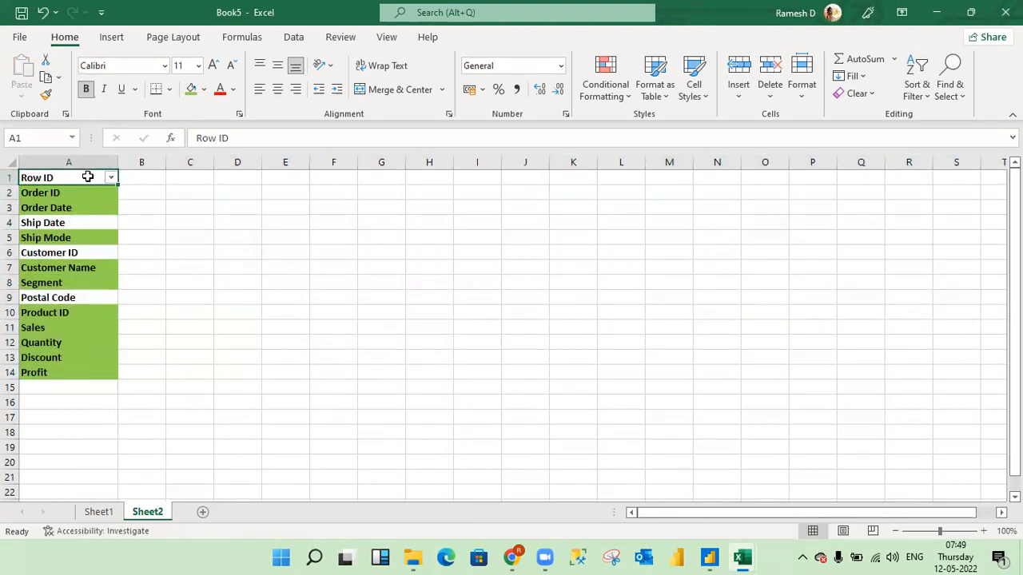
key("alt+Down")
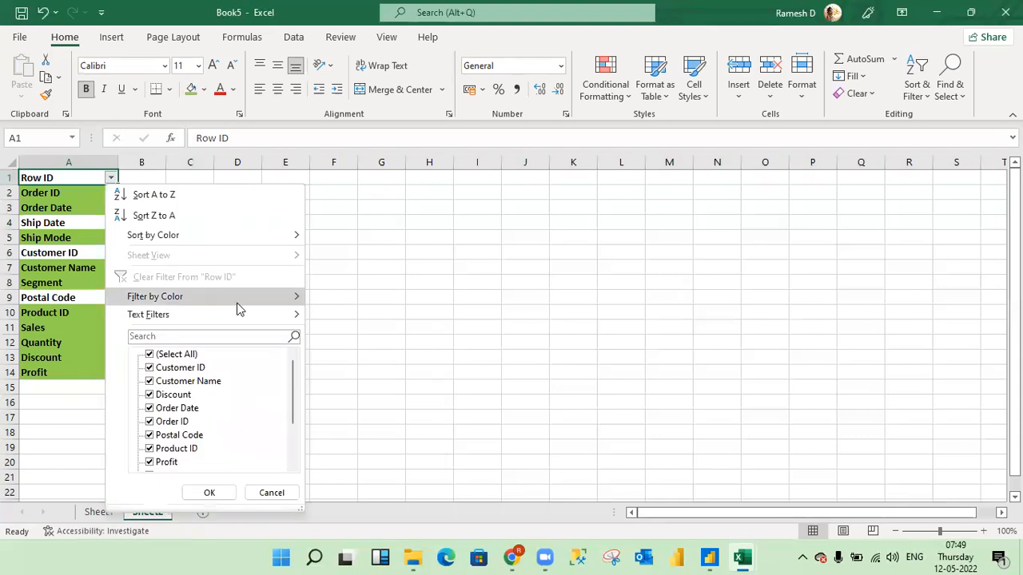
mouse_move(237, 302)
left_click(347, 318)
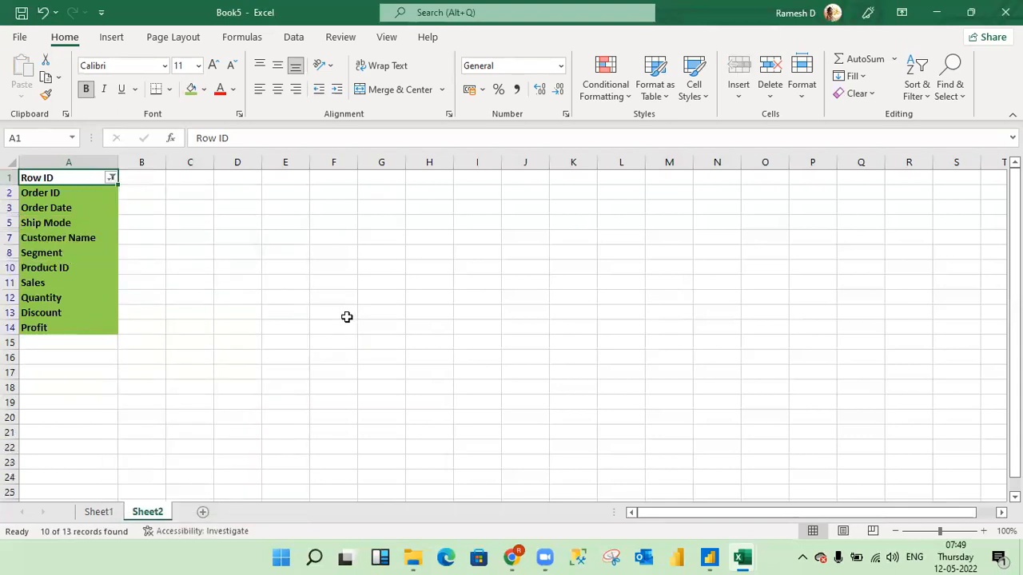
- Copy the filtered column names from Order ID to Profit and paste them at cell I3
key("Down")
key("Up")
key("Down")
key("ctrl+shift+Down")
key("ctrl+c")
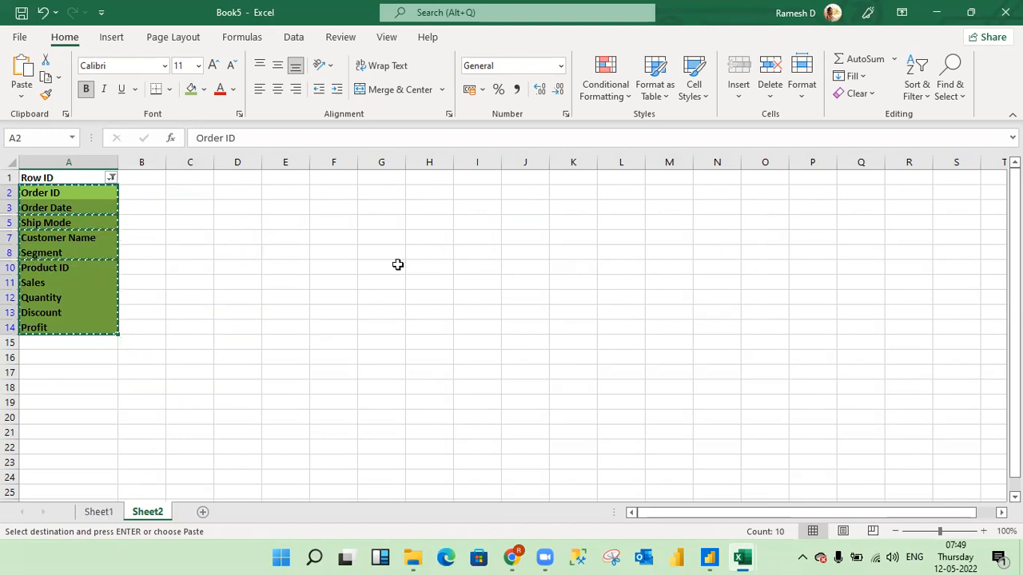
left_click(495, 211)
key("ctrl+v")
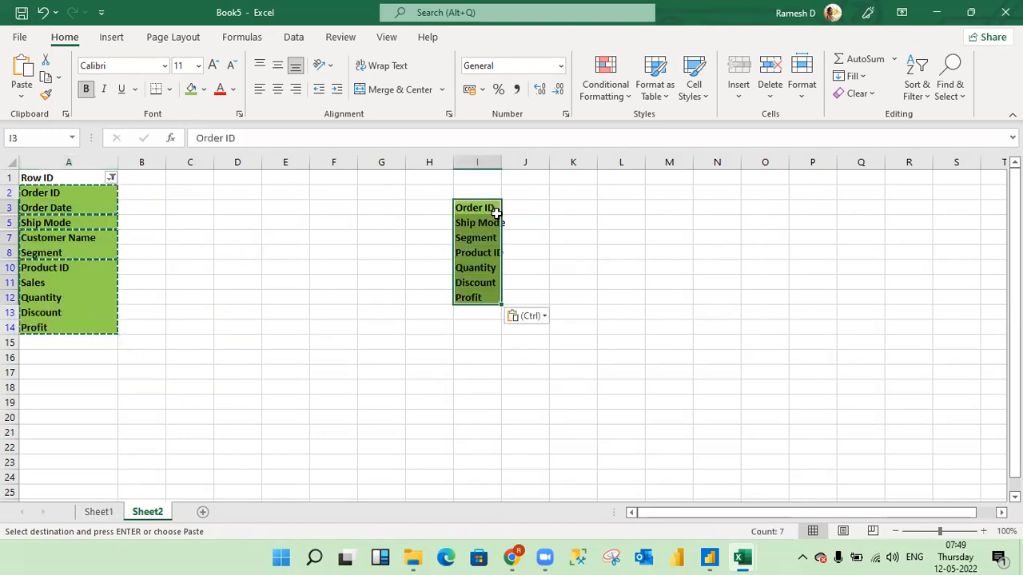
- AutoFit the width of column I to the pasted column names
key("alt+o")
key("c")
key("a")
key("Down")
key("Up")
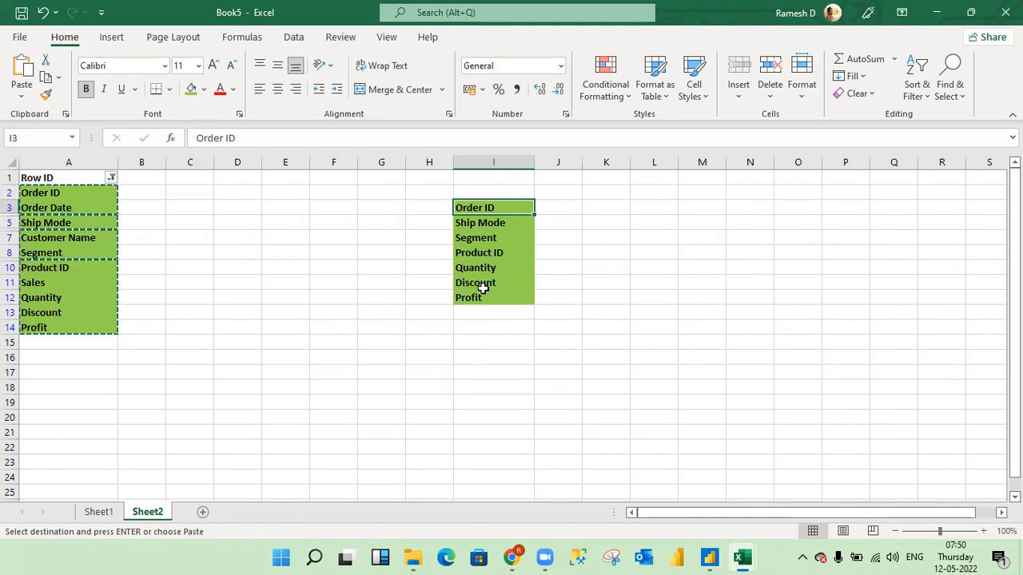
- Switch from the Excel column list to Power BI Desktop and show the report view
key("alt+Tab")
key("alt+Tab")
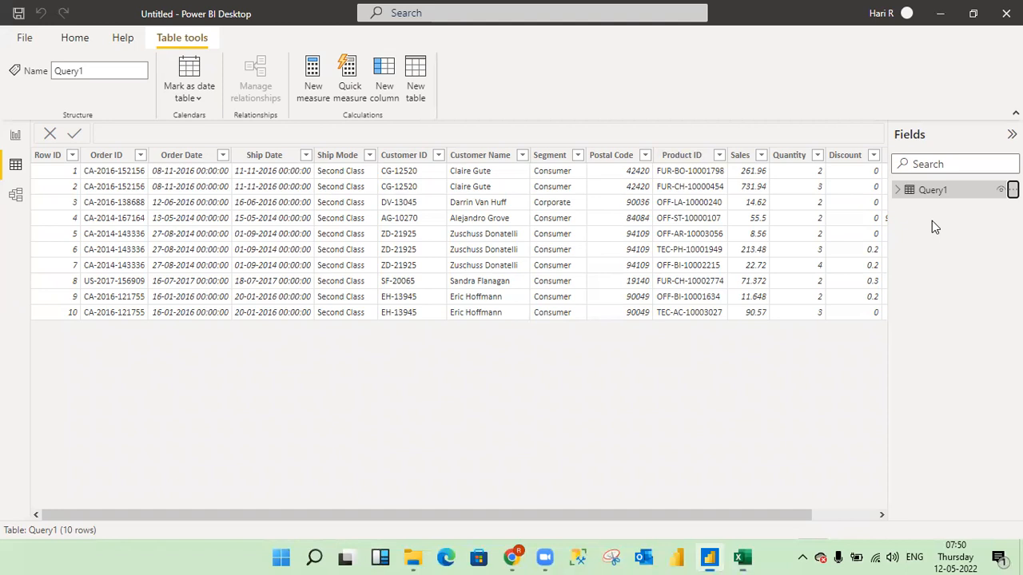
key("alt+Tab")
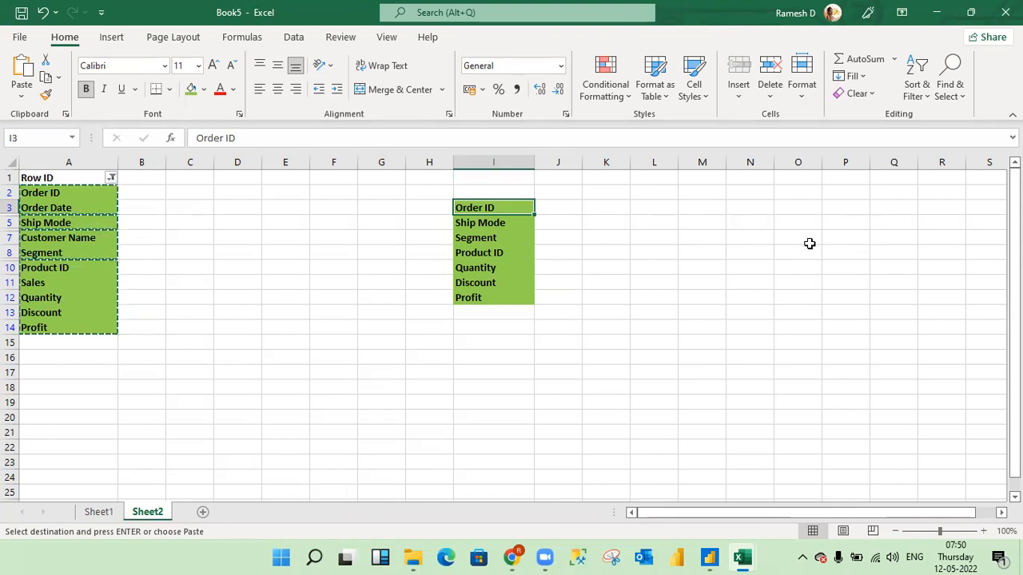
key("alt+Tab")
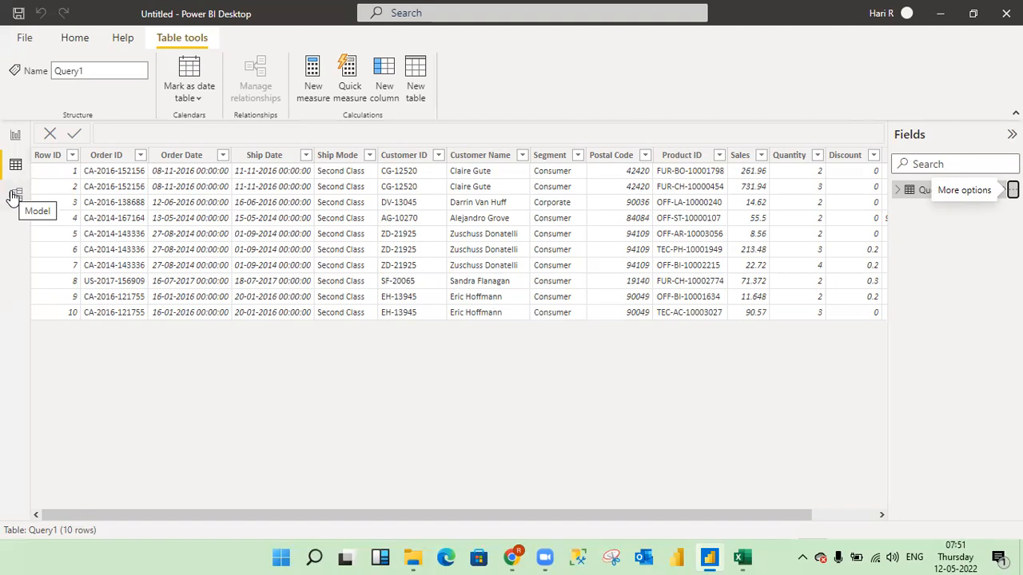
left_click(15, 134)
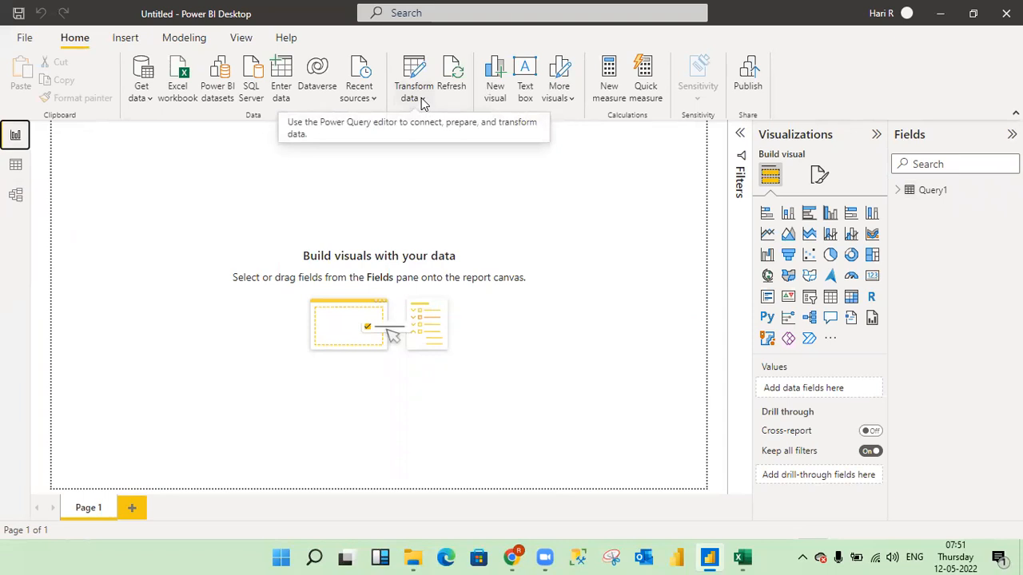
- Open Query1 in the Power Query Editor and examine the operations available for the Order ID column
key("alt+Tab")
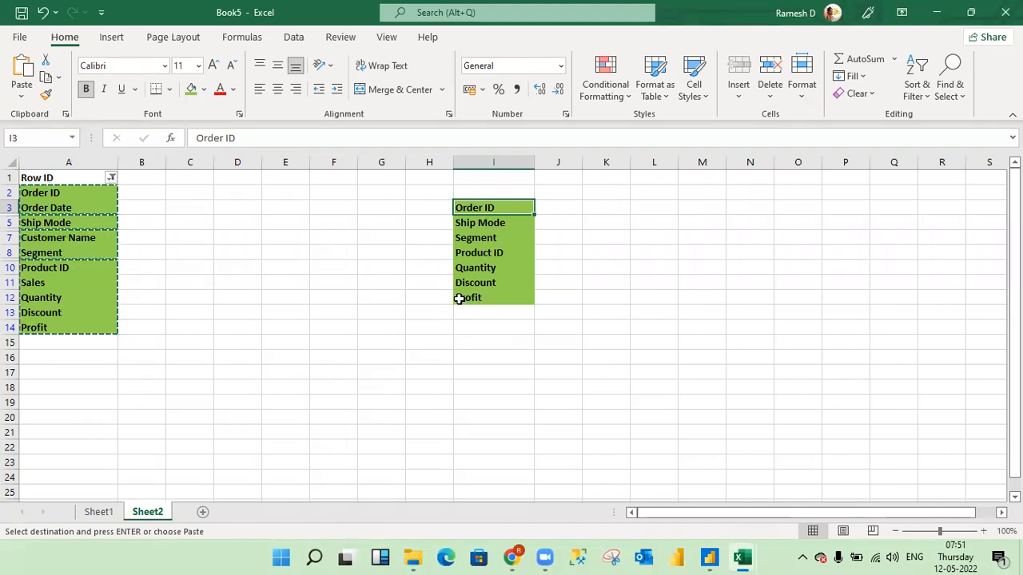
key("alt+Tab")
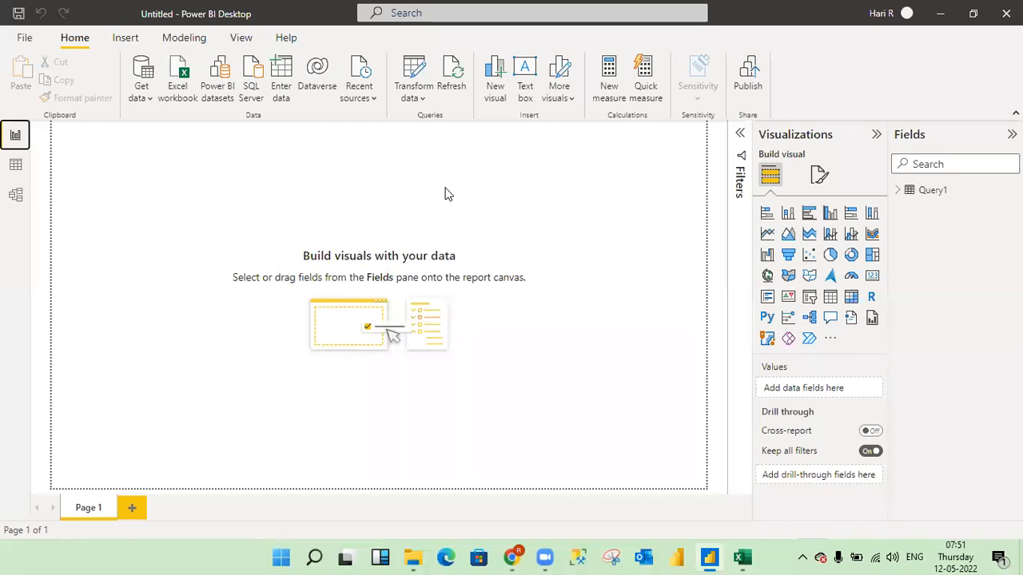
left_click(422, 99)
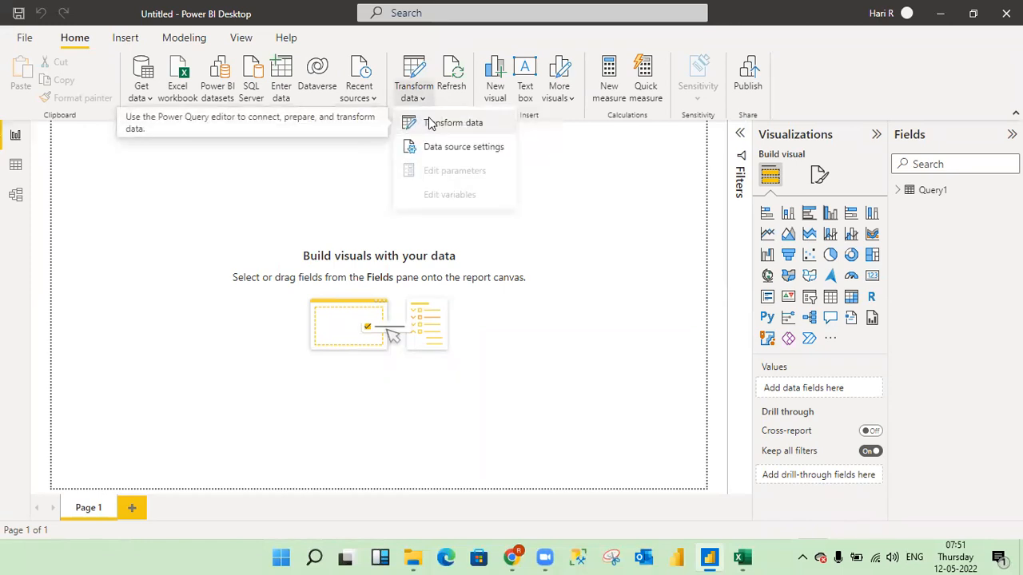
left_click(428, 116)
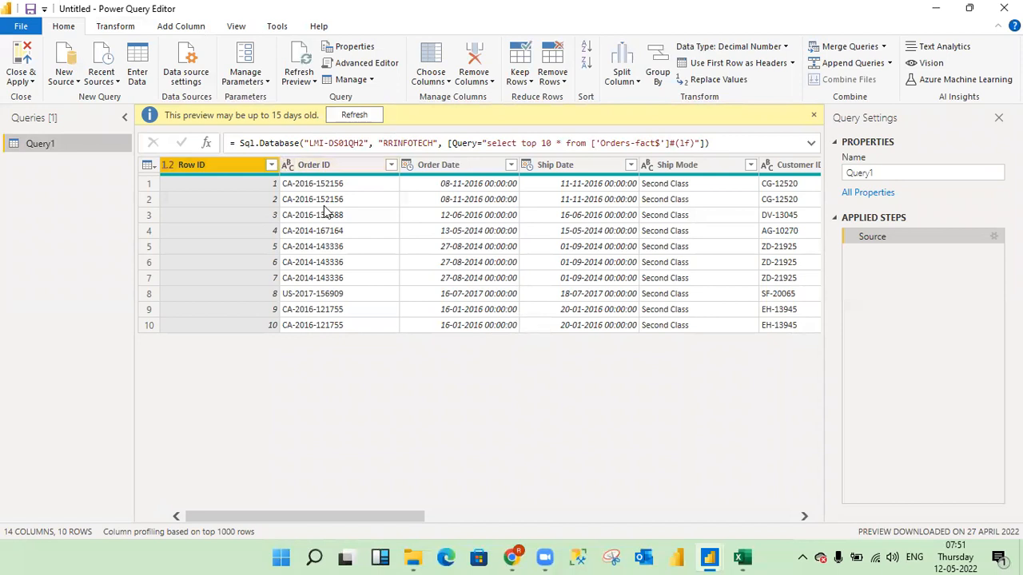
left_click(329, 164)
right_click(329, 165)
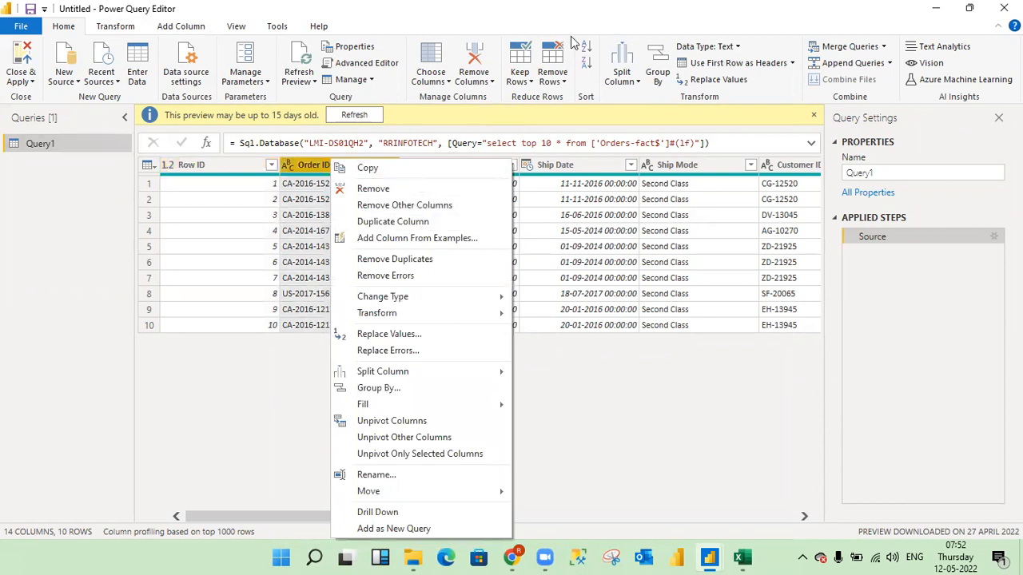
key("Escape")
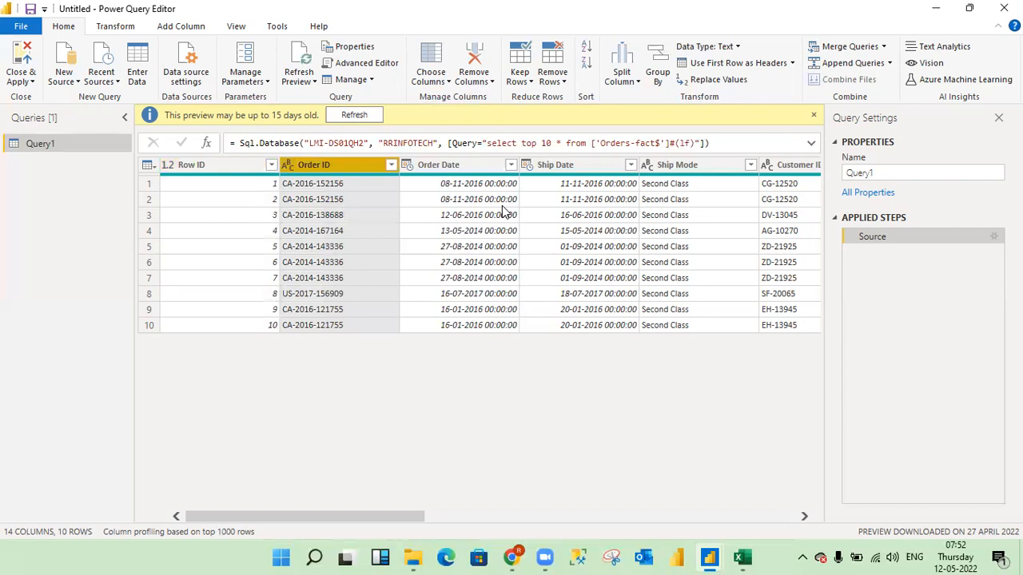
- Close and apply the Power Query Editor, and show the Query1 table in the model view
left_click(32, 85)
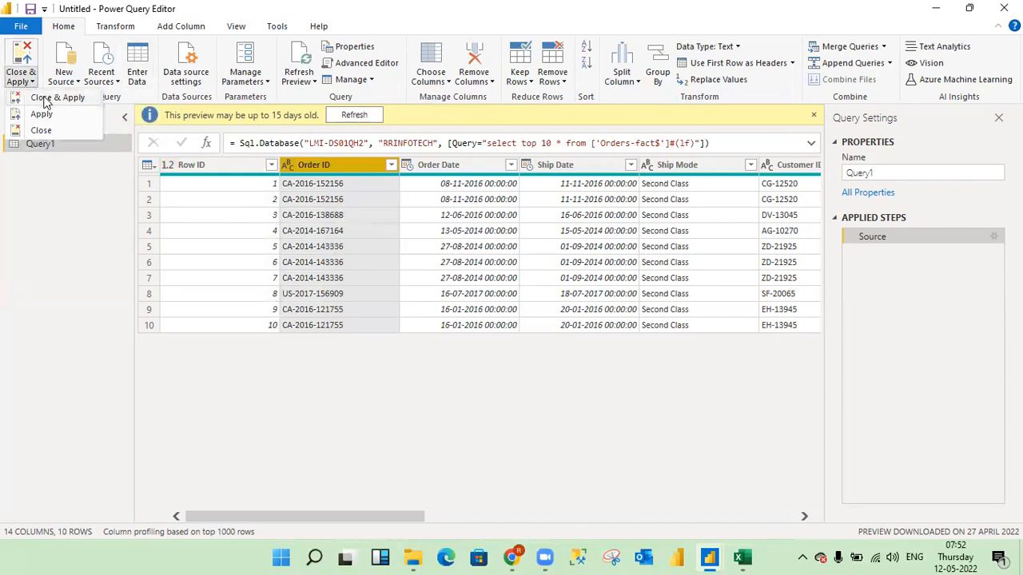
left_click(49, 97)
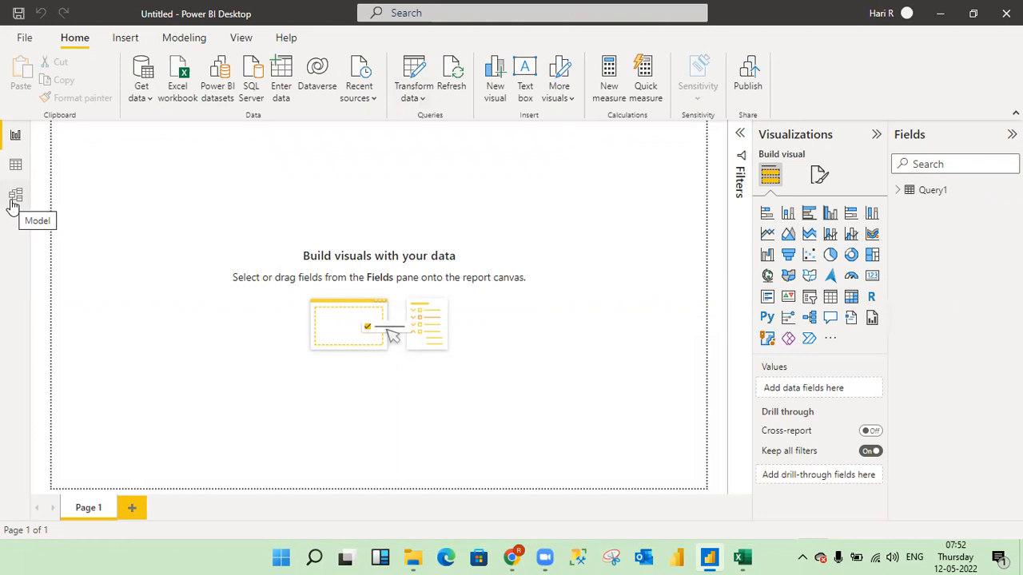
key("alt+Tab")
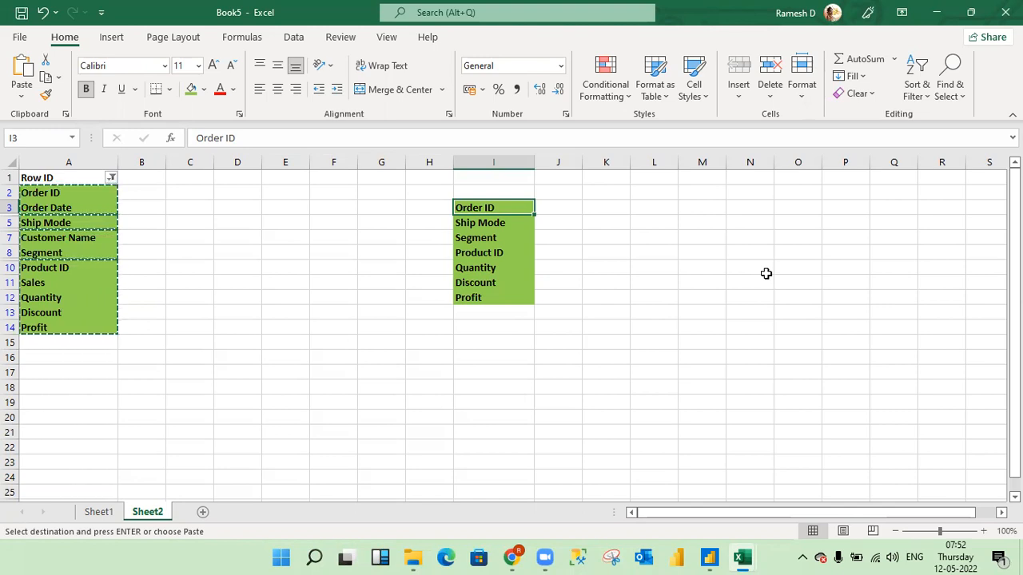
key("alt+Tab")
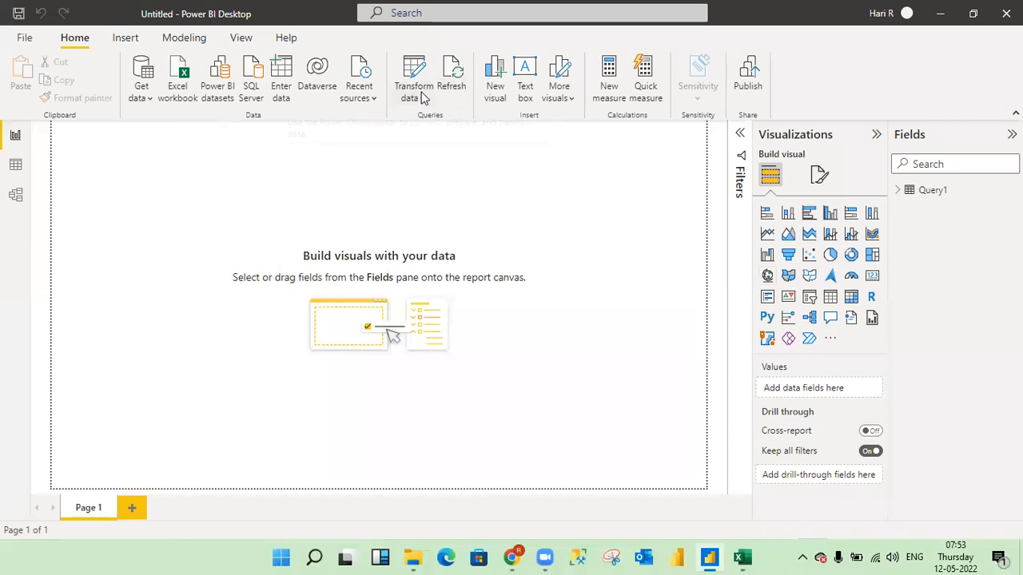
left_click(15, 195)
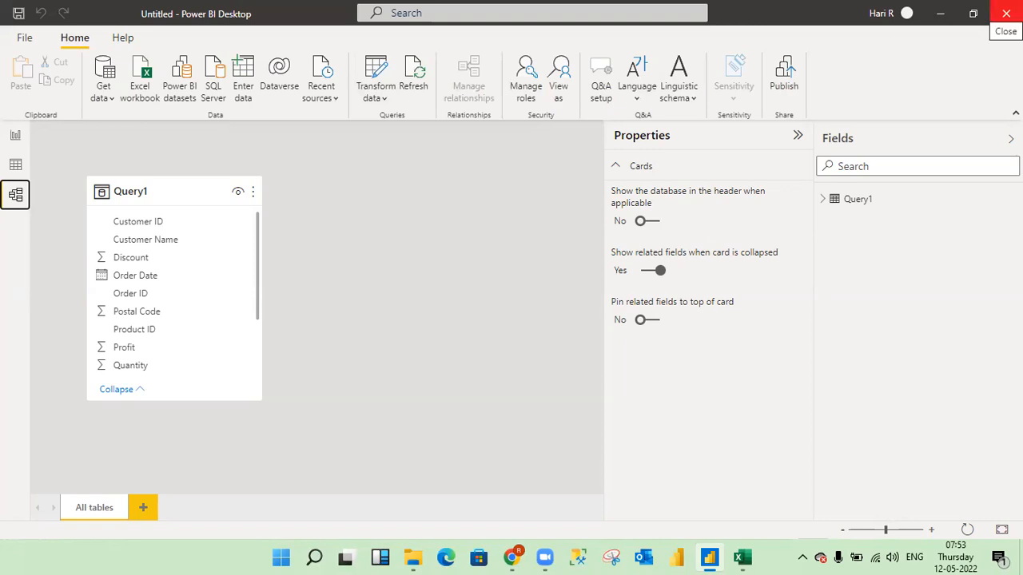
- Close the untitled report without saving, and start Power BI Desktop again with a blank report
left_click(1006, 12)
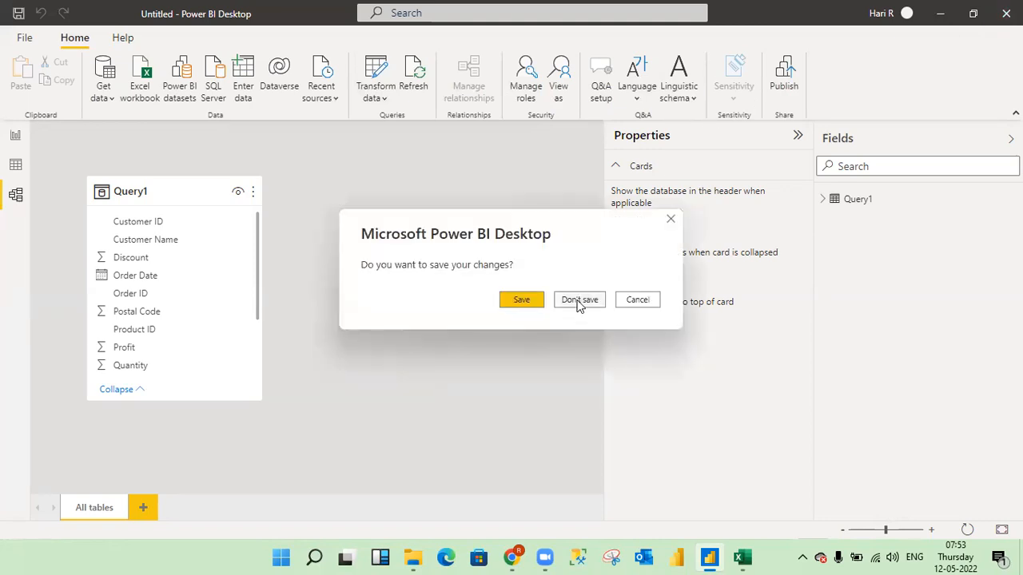
left_click(579, 303)
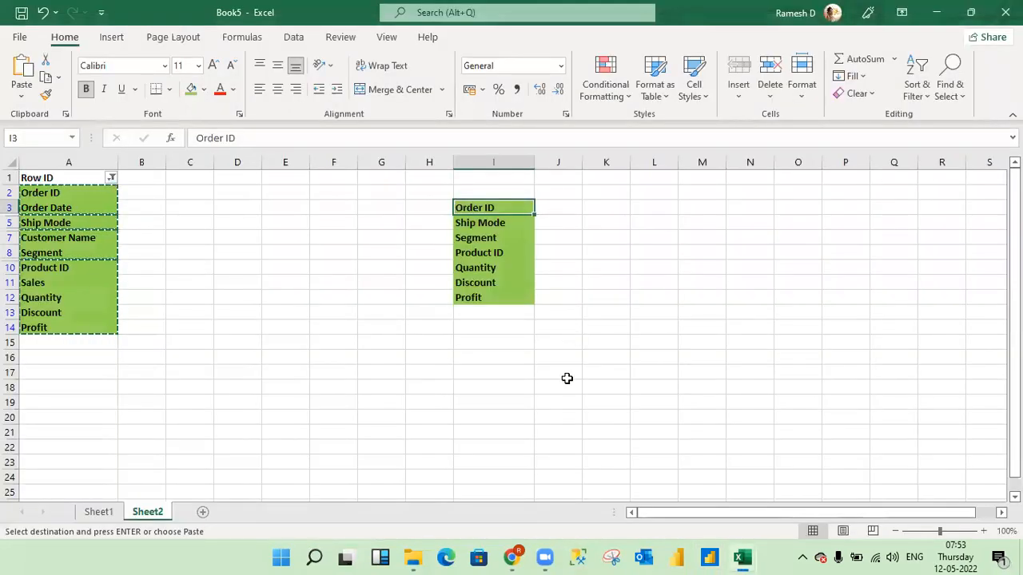
left_click(566, 378)
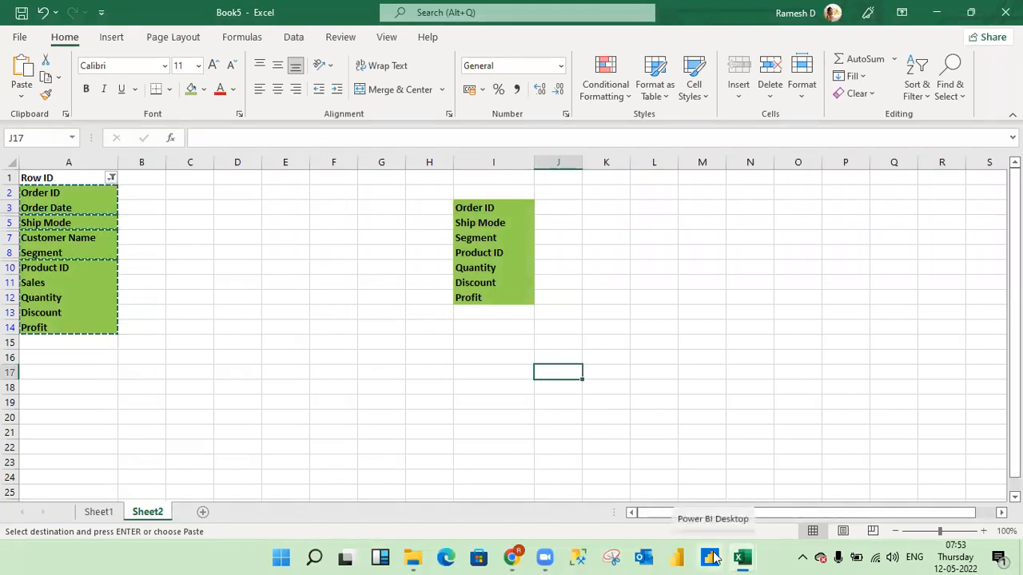
left_click(713, 557)
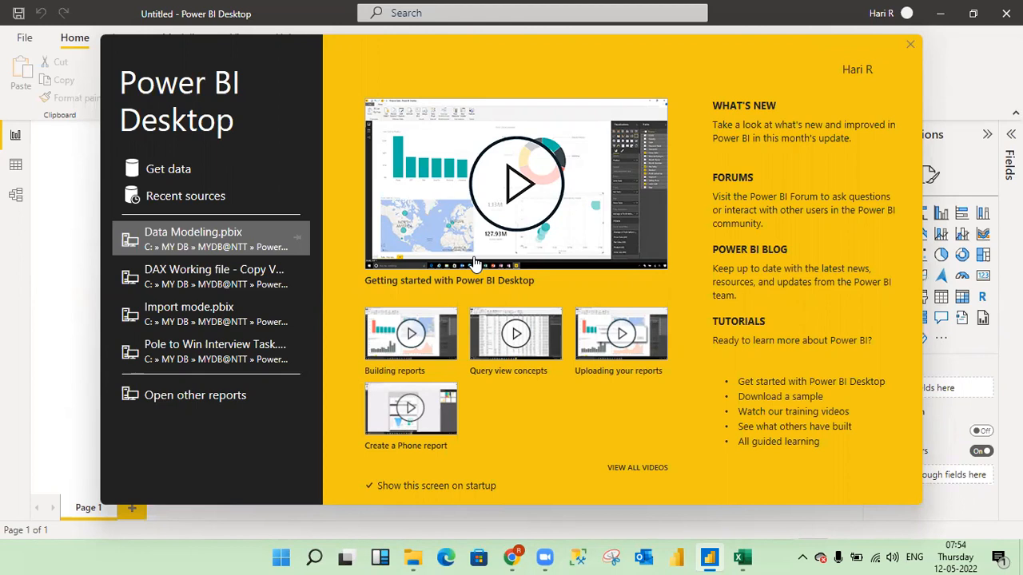
left_click(910, 46)
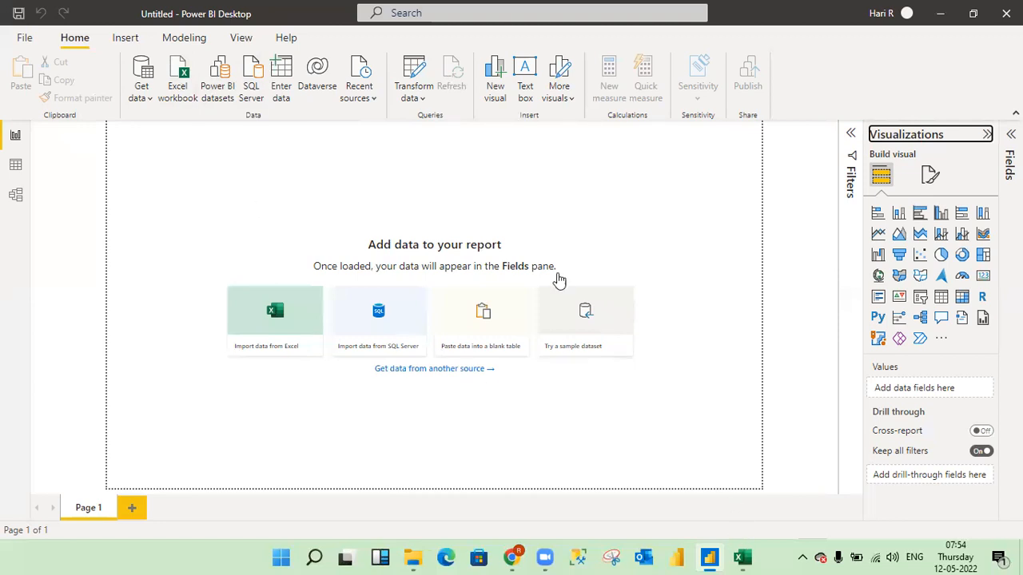
- Start a SQL Server database import and set the server to LMI-DS01QH2, copied from the Notes Team March-2022 workbook
left_click(261, 76)
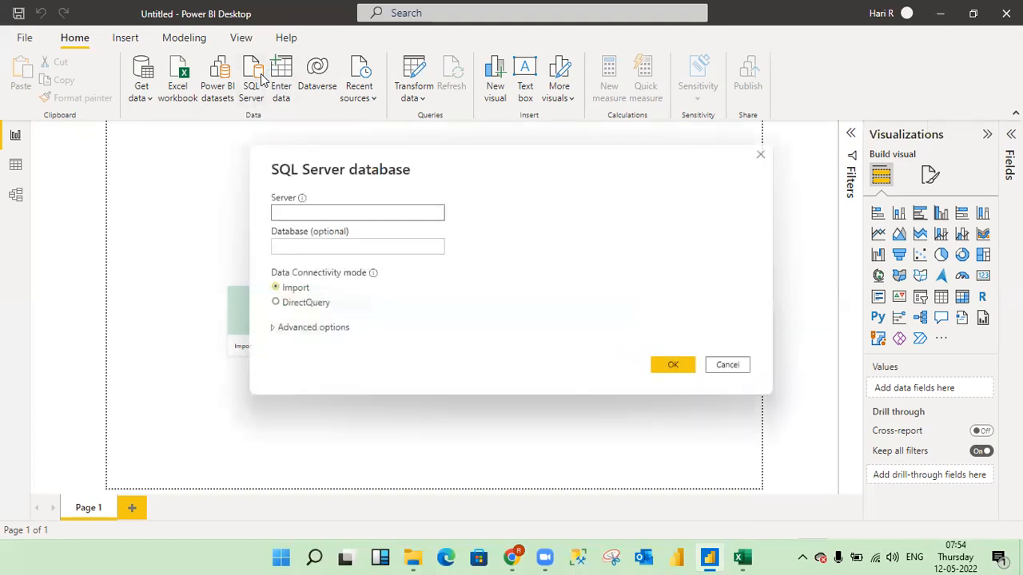
key("alt+Tab")
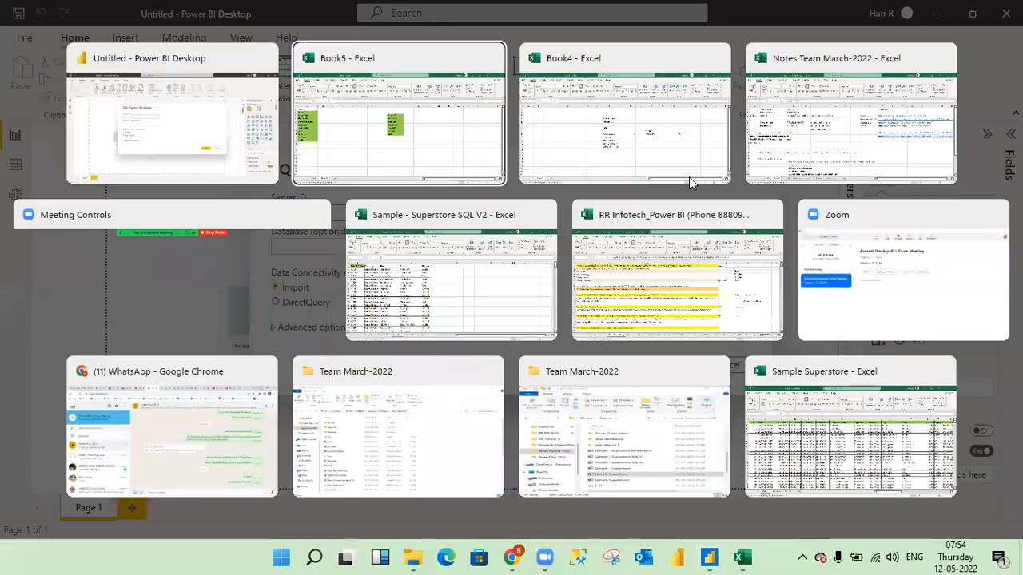
key("alt+Tab")
key("alt+Tab")
key("Up")
key("Up")
key("Up")
key("Up")
key("Right")
key("ctrl+c")
key("alt+Tab")
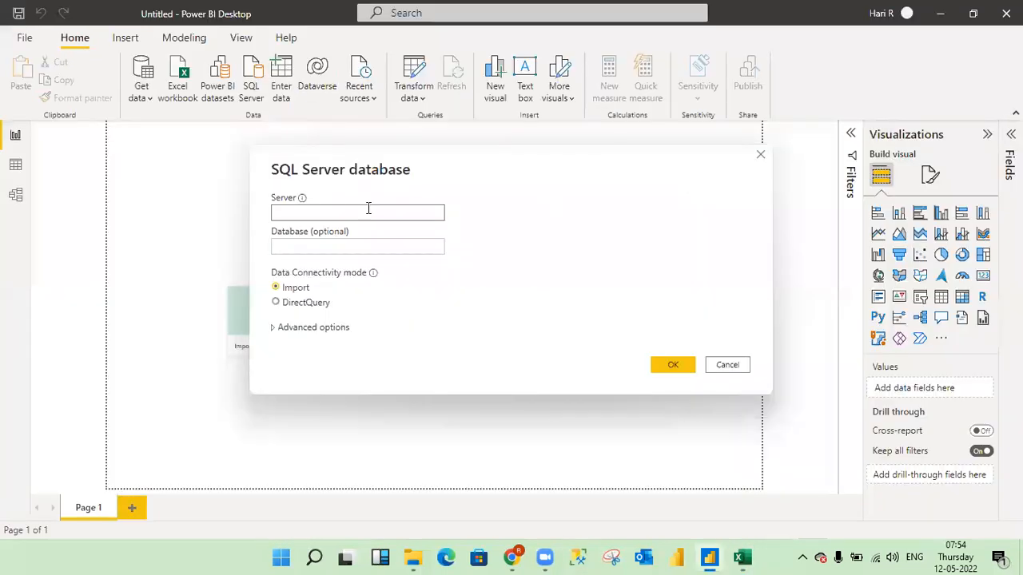
key("ctrl+v")
- Copy the database name RRINFOTECH from cell C2 of the notes workbook into the connection settings and connect in Import mode
key("alt+Tab")
key("Down")
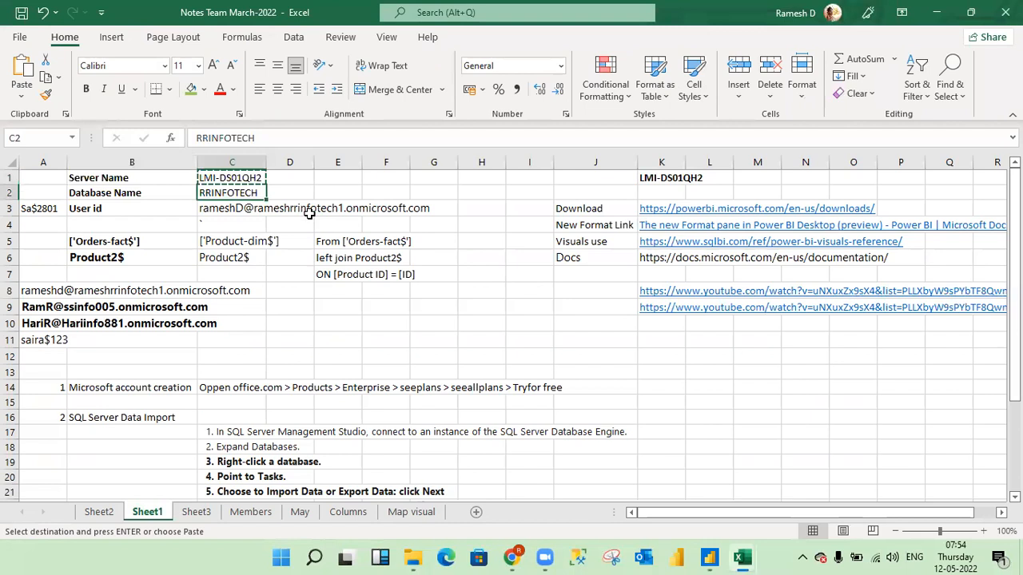
key("ctrl+c")
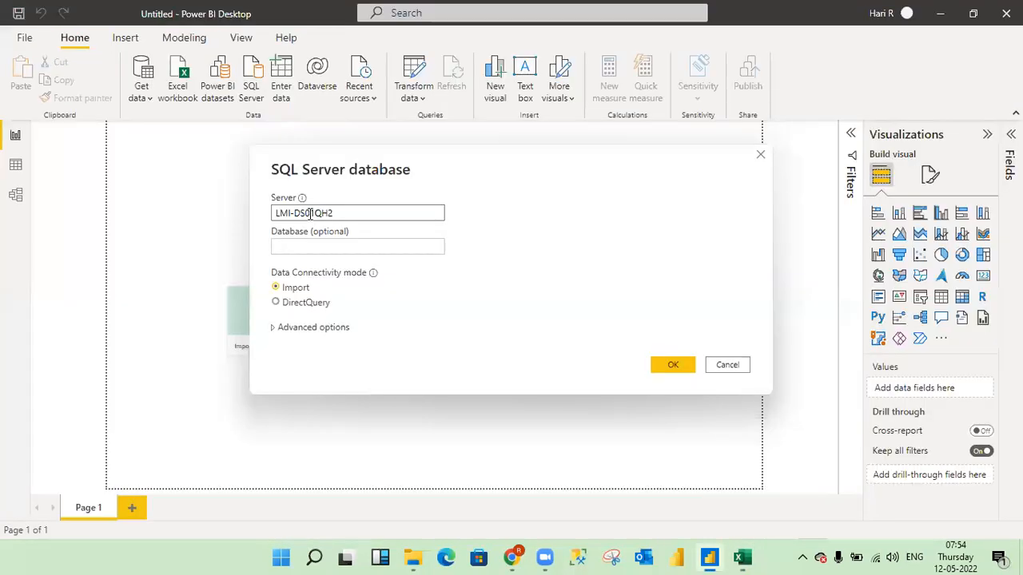
key("alt+Tab")
left_click(293, 246)
key("ctrl+v")
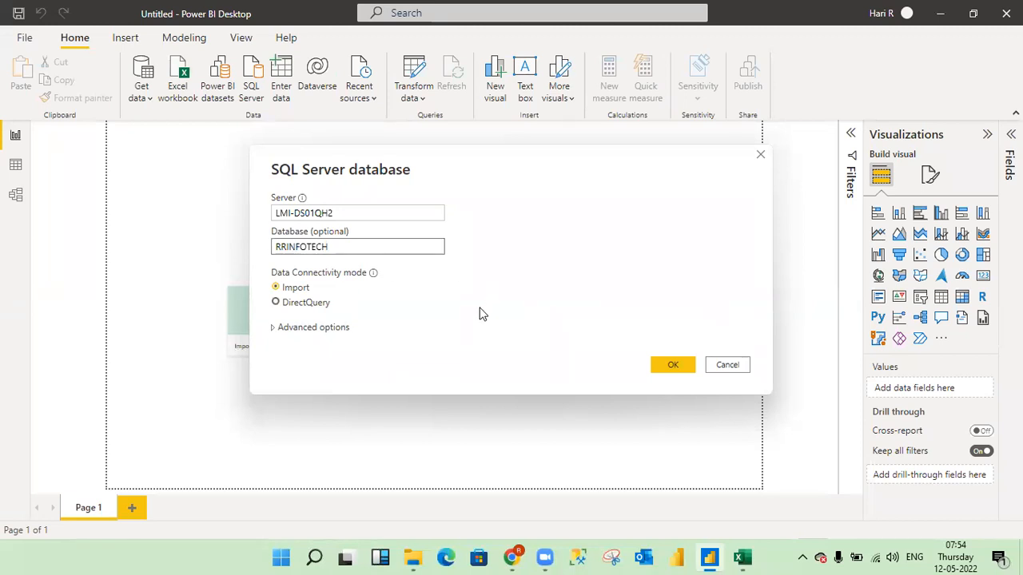
left_click(671, 365)
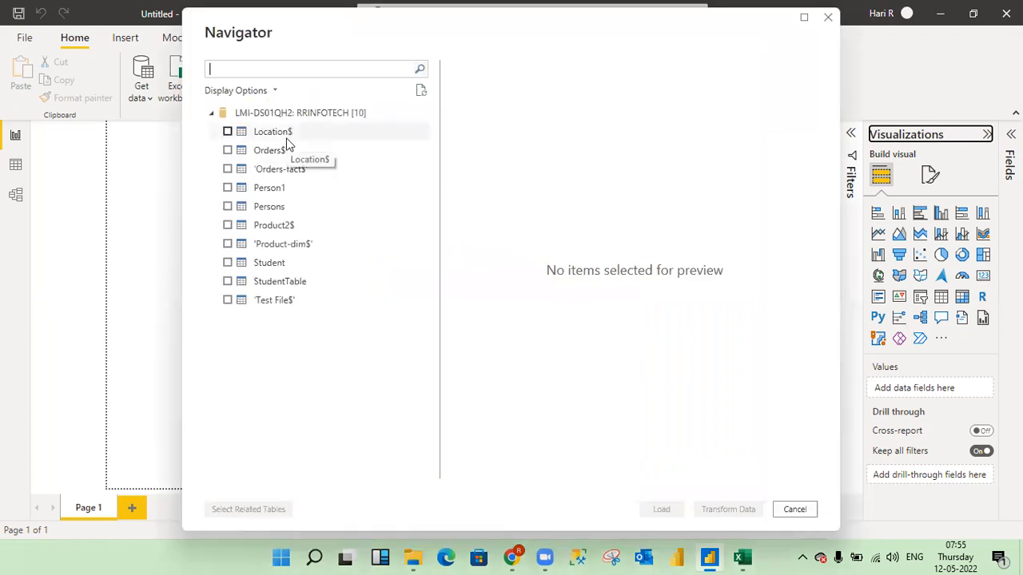
- Select the tables 'Orders-fact$', 'Product-dim$', Location$ and Product2$ from the RRINFOTECH database and load them
left_click(228, 169)
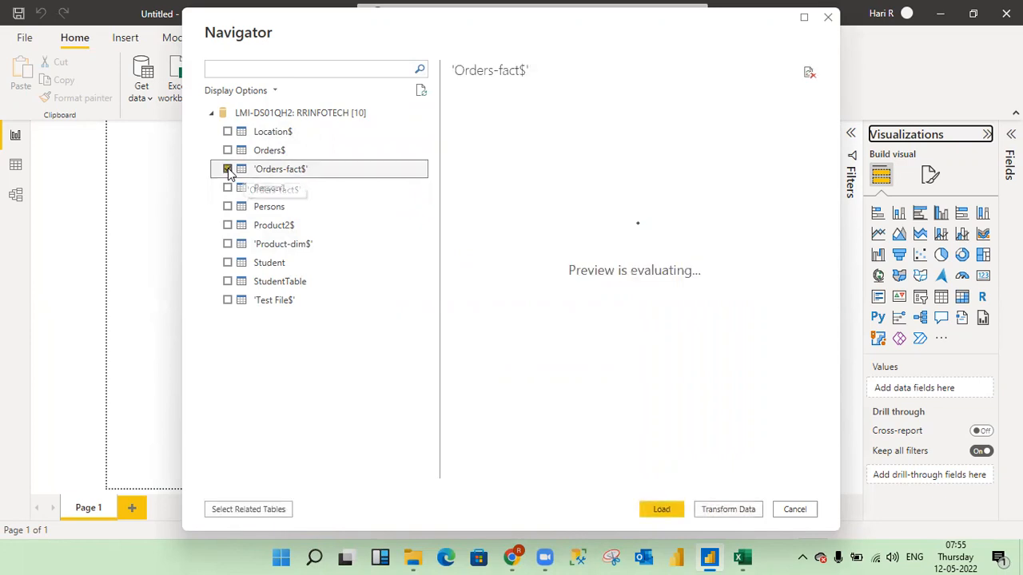
left_click(227, 245)
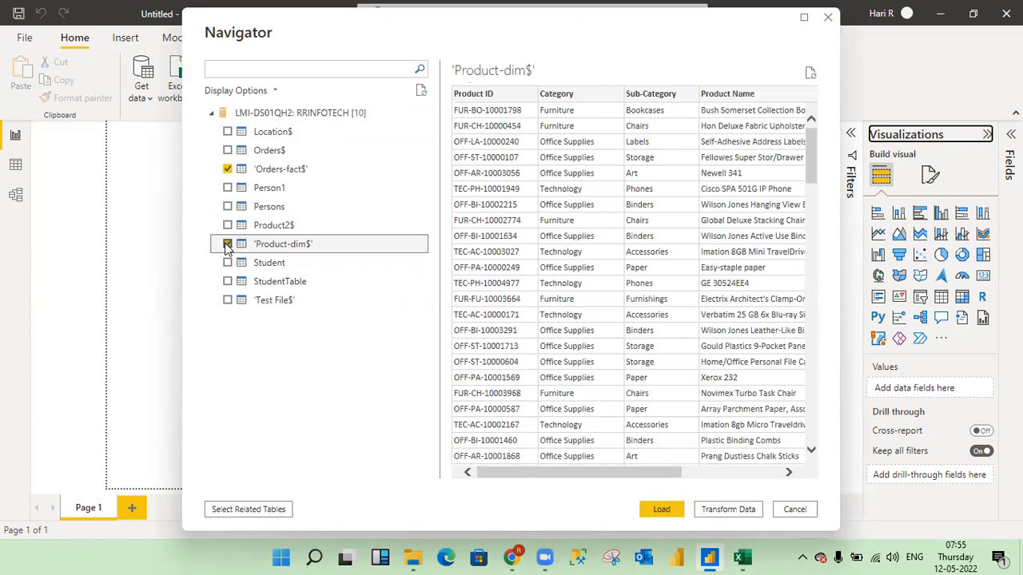
left_click(228, 133)
left_click(227, 133)
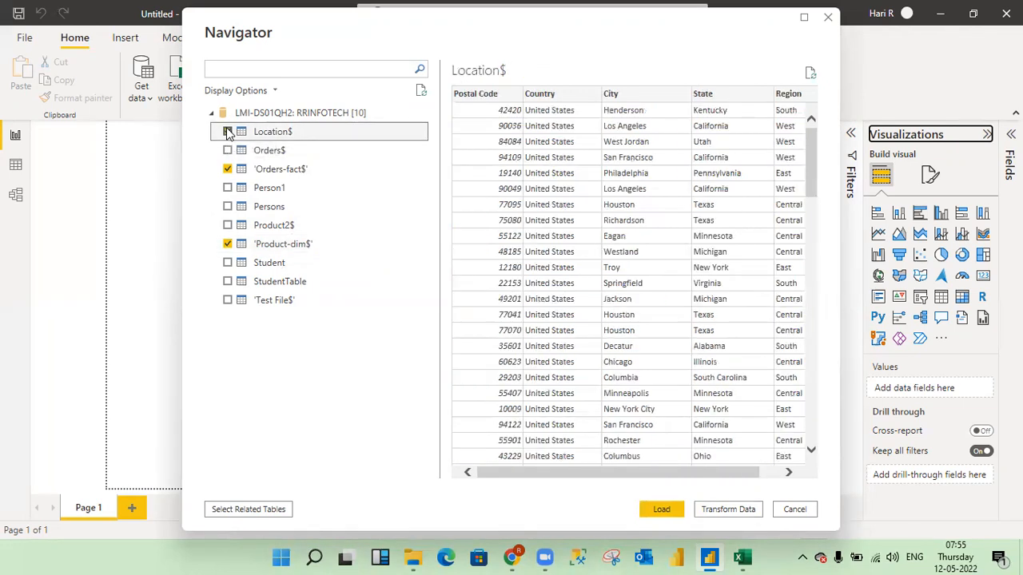
left_click(227, 226)
left_click(227, 244)
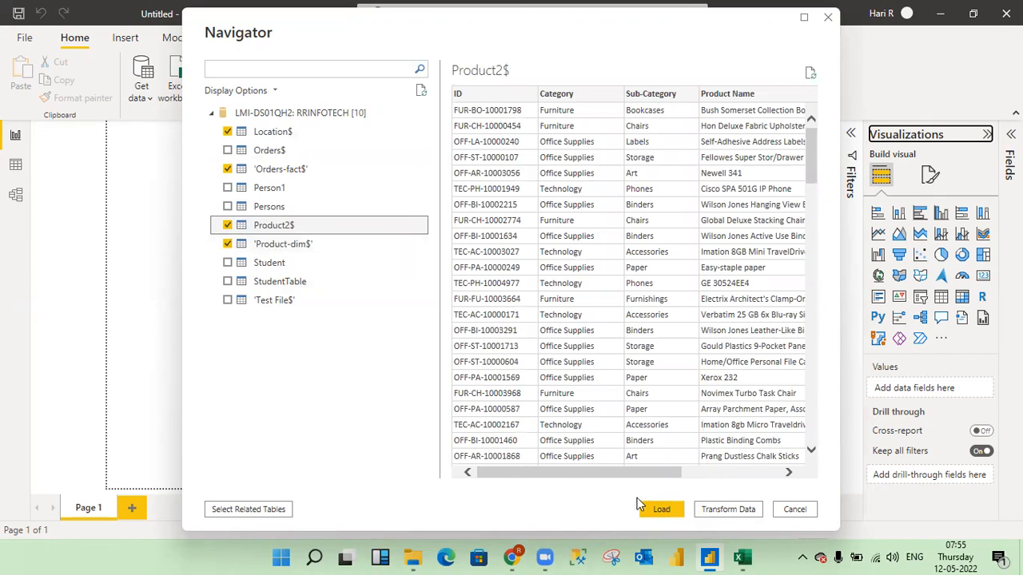
left_click(660, 510)
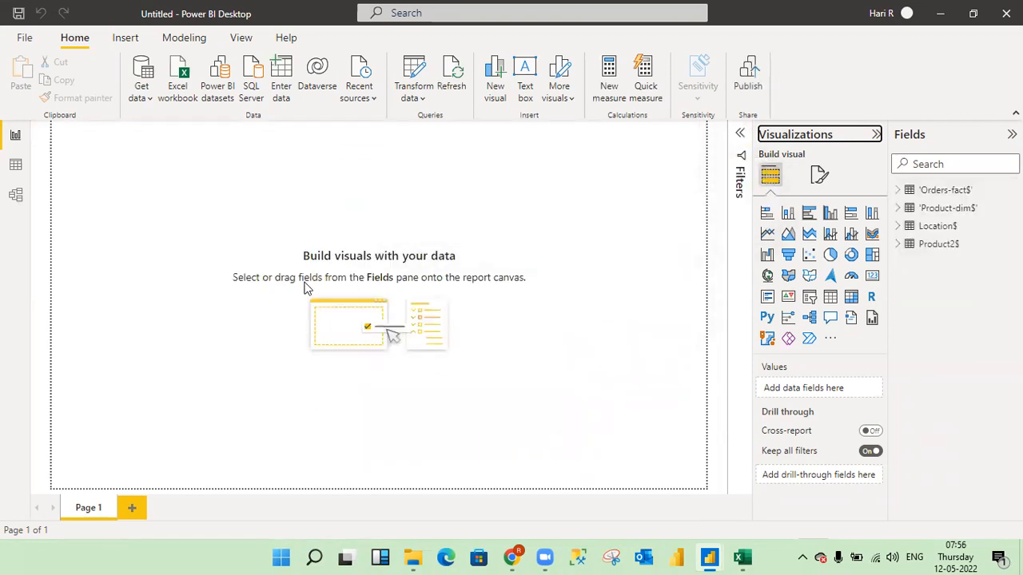
- In the model view, collapse Properties and arrange the 'Product-dim$' and Product2$ cards in a row beside 'Orders-fact$', with Location$ below 'Product-dim$'
left_click(17, 200)
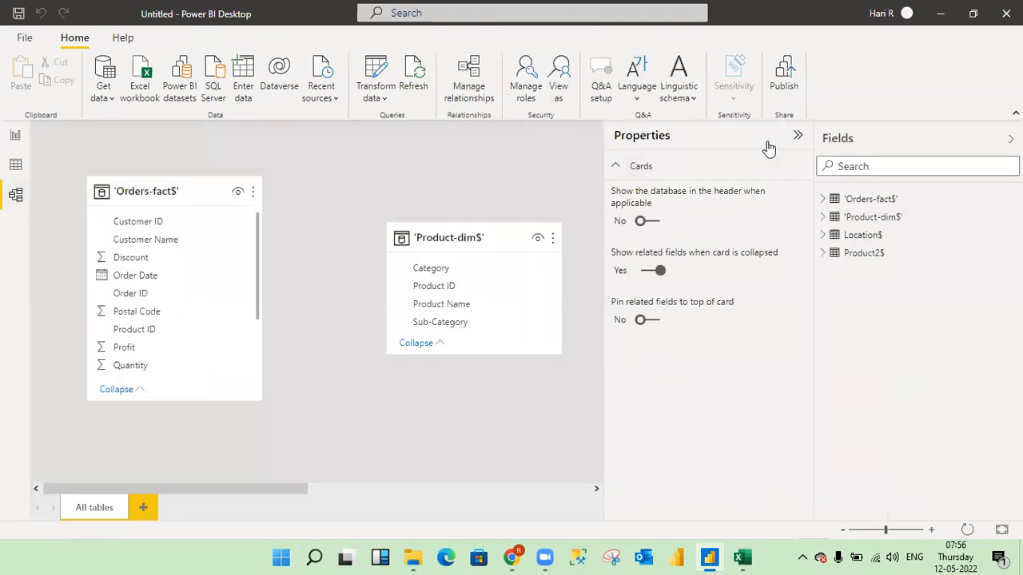
left_click(796, 136)
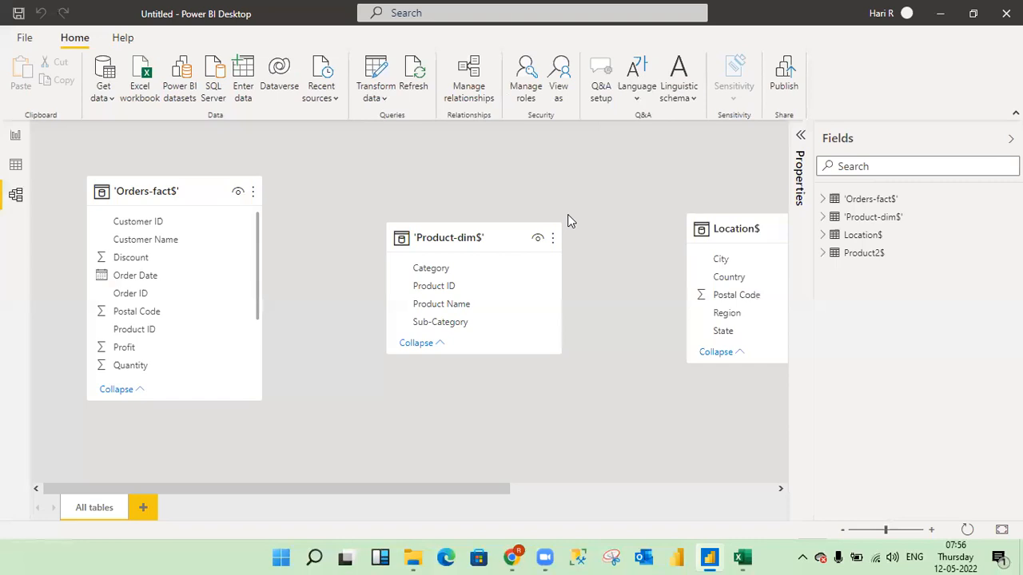
left_click_drag(160, 190, 110, 145)
left_click(899, 542)
left_click(876, 533)
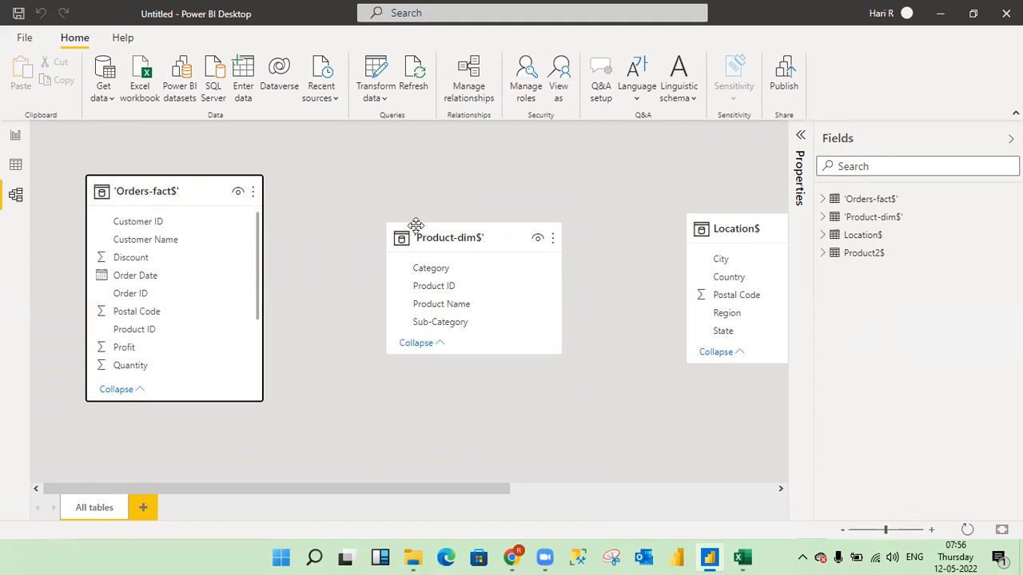
left_click_drag(441, 233, 415, 151)
left_click_drag(726, 223, 417, 344)
left_click_drag(486, 488, 764, 485)
left_click_drag(639, 237, 692, 138)
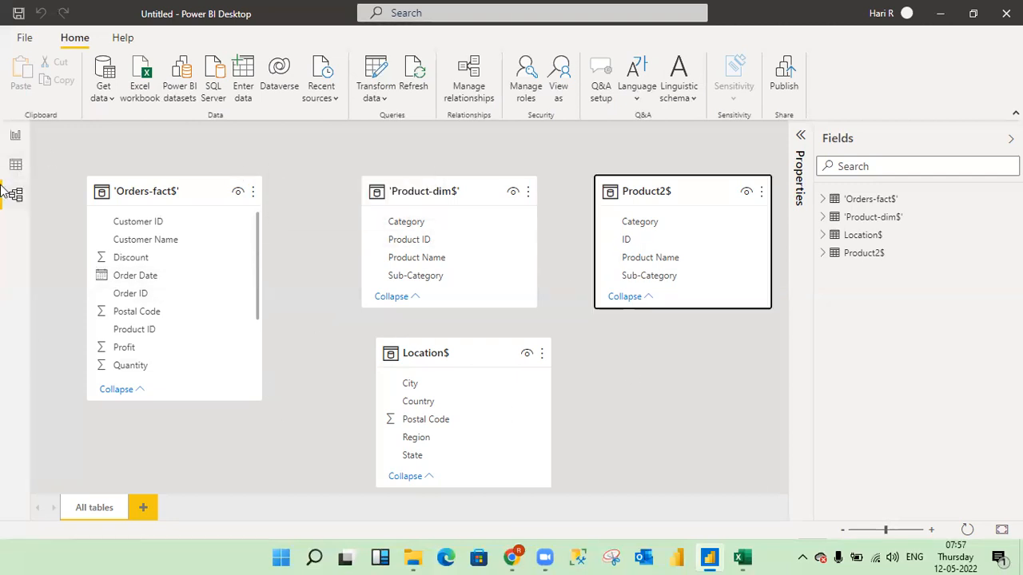
- Show the 'Orders-fact$' table in the data view and examine its order columns
left_click(16, 165)
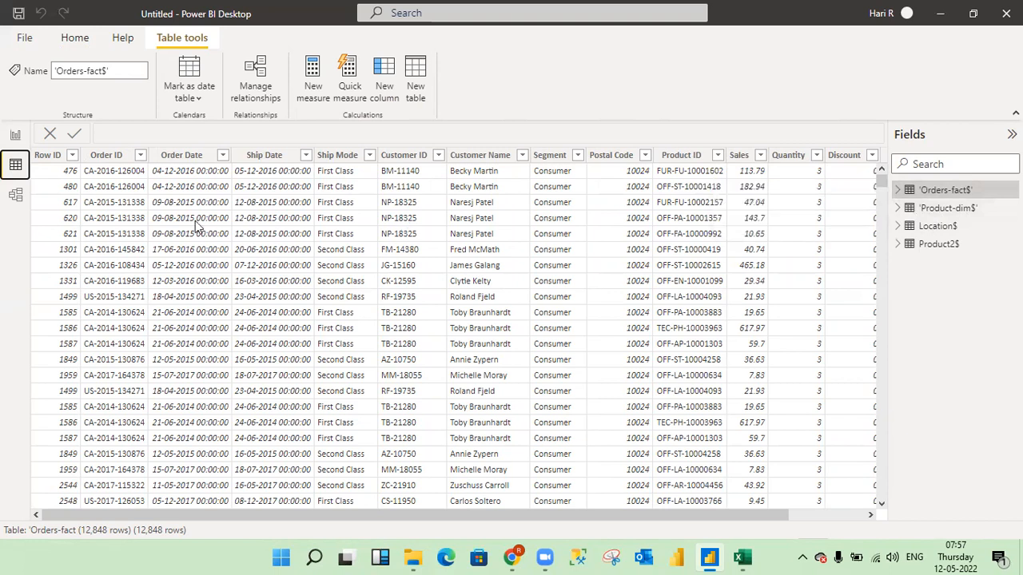
left_click(192, 159)
left_click(107, 160)
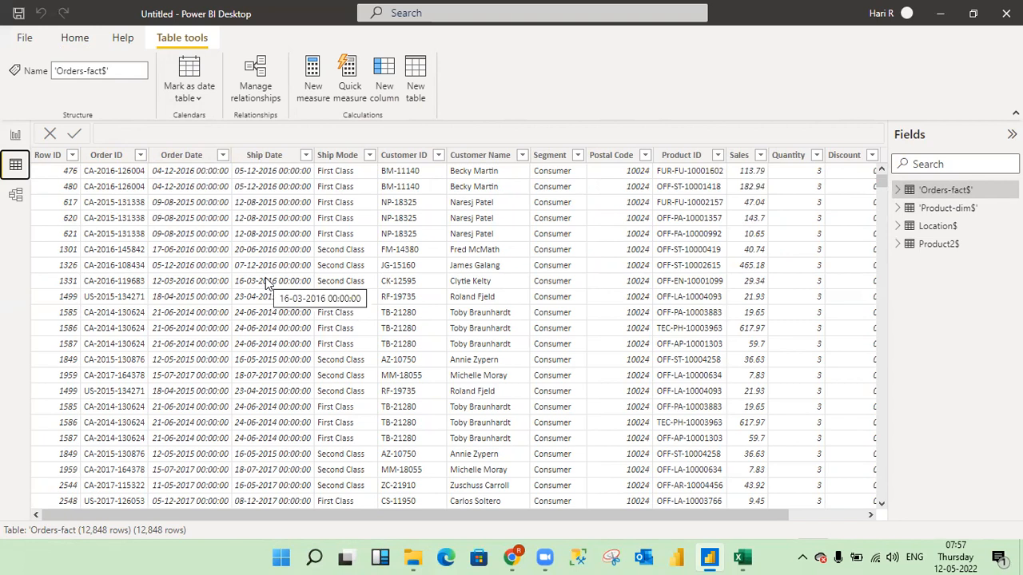
- Switch to the Book4 workbook in Excel to view the new project's report requirements
mouse_move(754, 557)
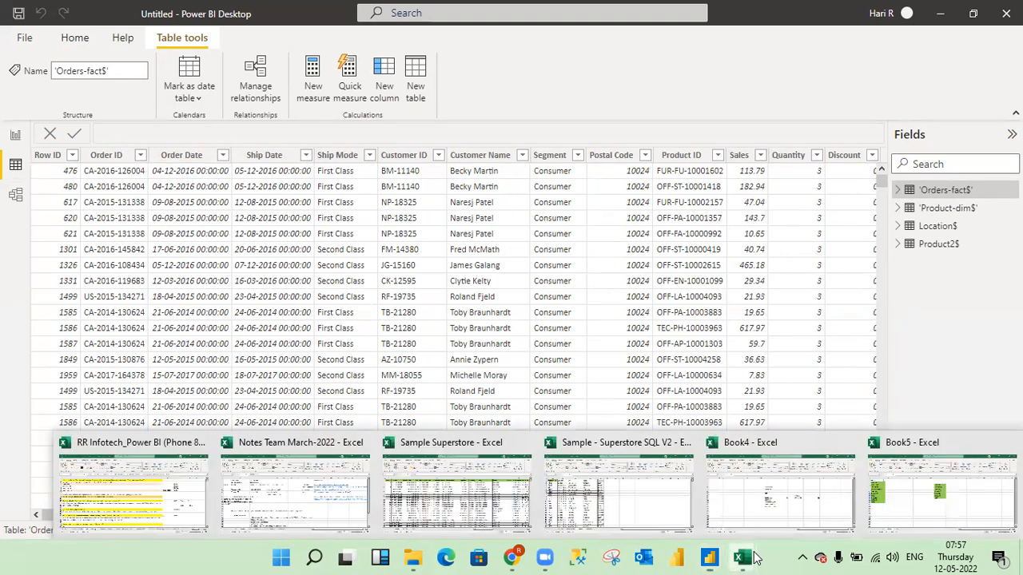
left_click(744, 489)
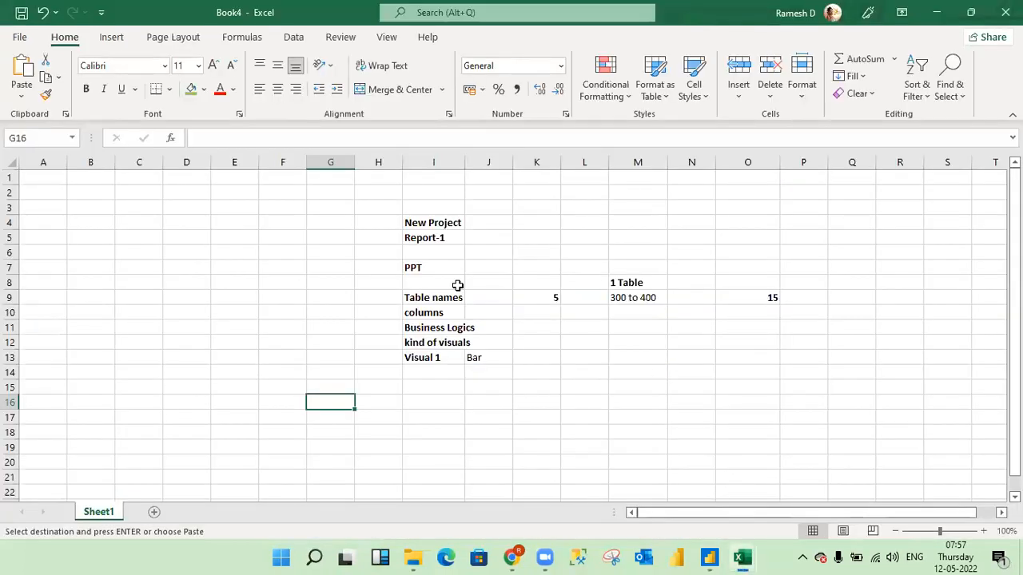
- Enter 50 in cell C5 of the Book4 sheet and make it bold
left_click(141, 243)
key("Left")
key("Left")
key("Right")
key("Right")
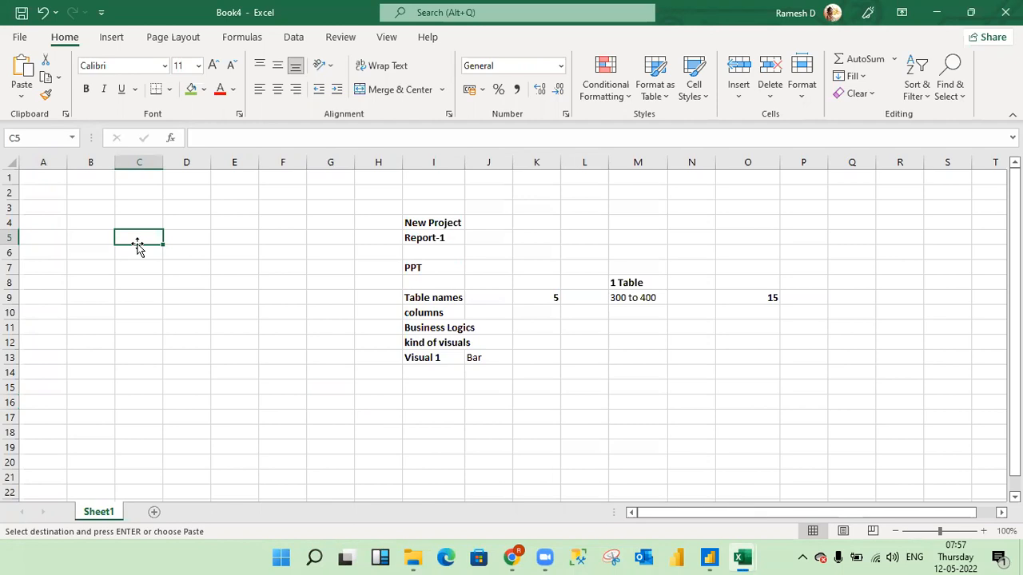
type("50")
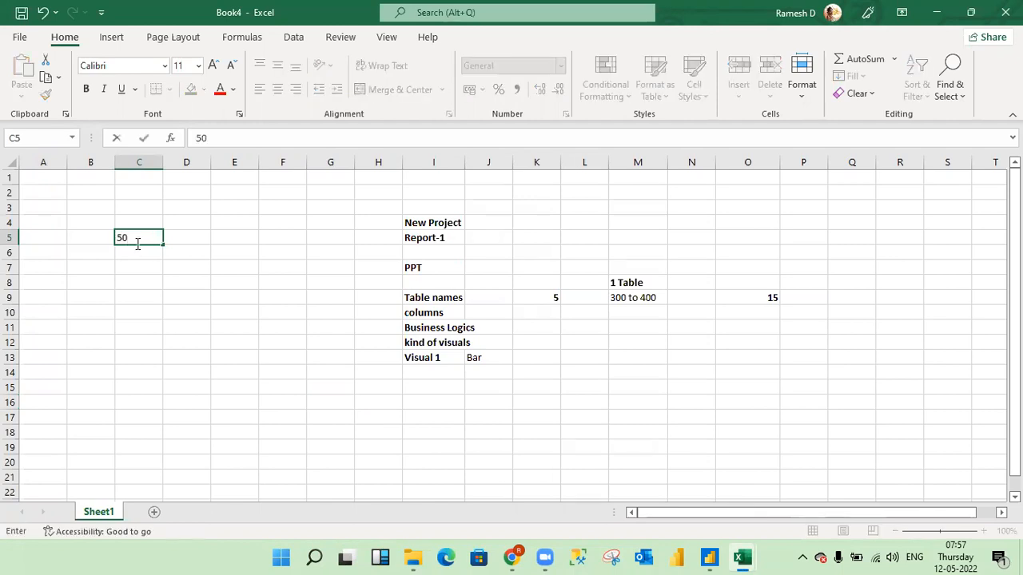
key("Return")
key("Up")
key("ctrl+b")
key("Down")
key("Up")
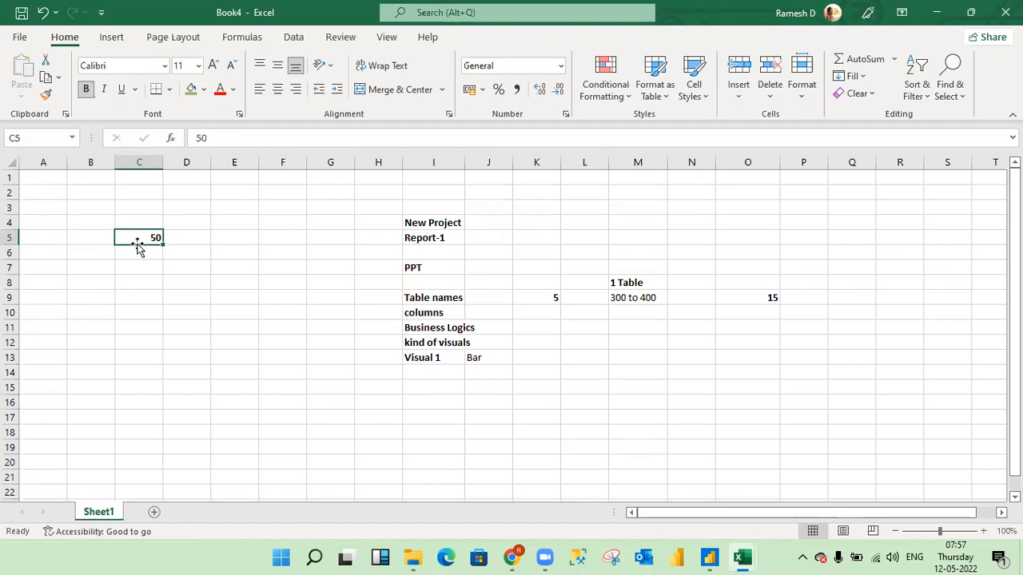
left_click(187, 286)
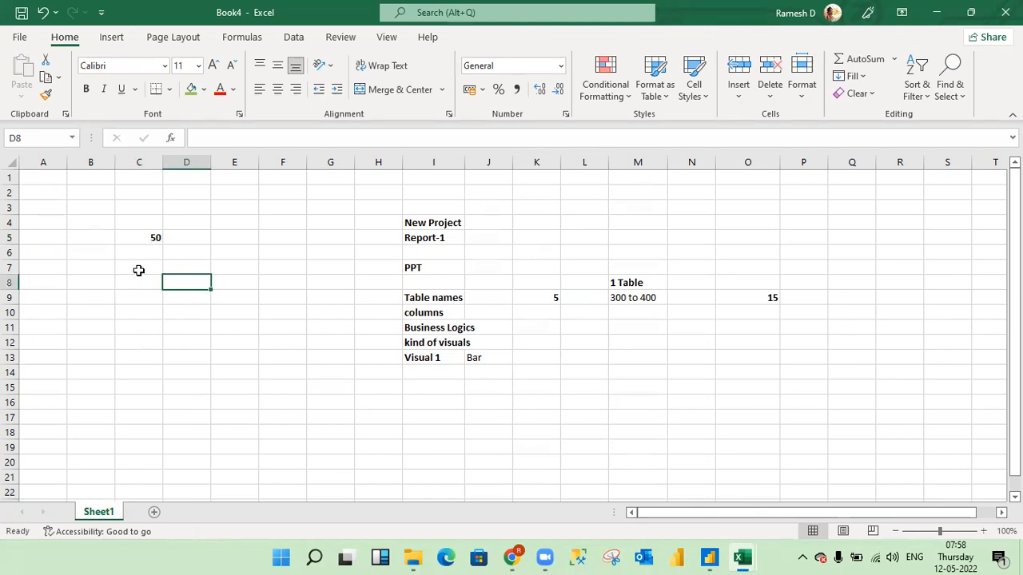
left_click(131, 325)
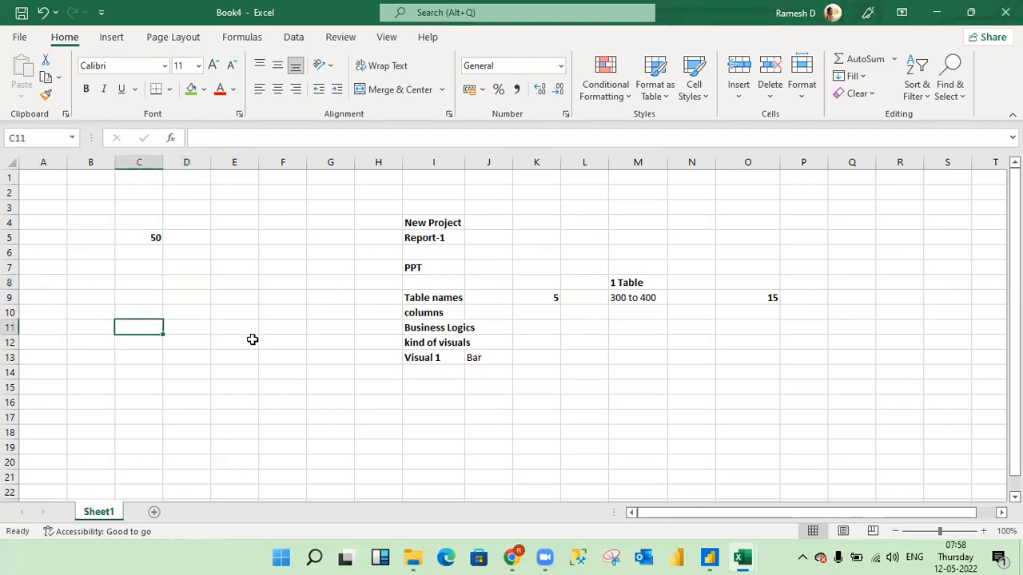
left_click(196, 286)
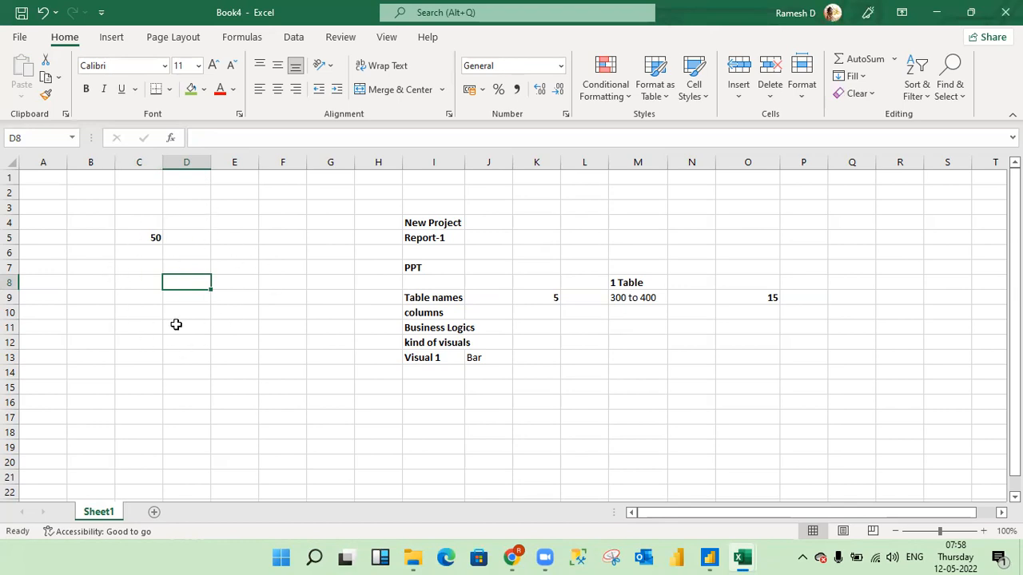
- Switch to Power BI Desktop and view the 'Product-dim$' table's columns in the data view
key("alt+Tab")
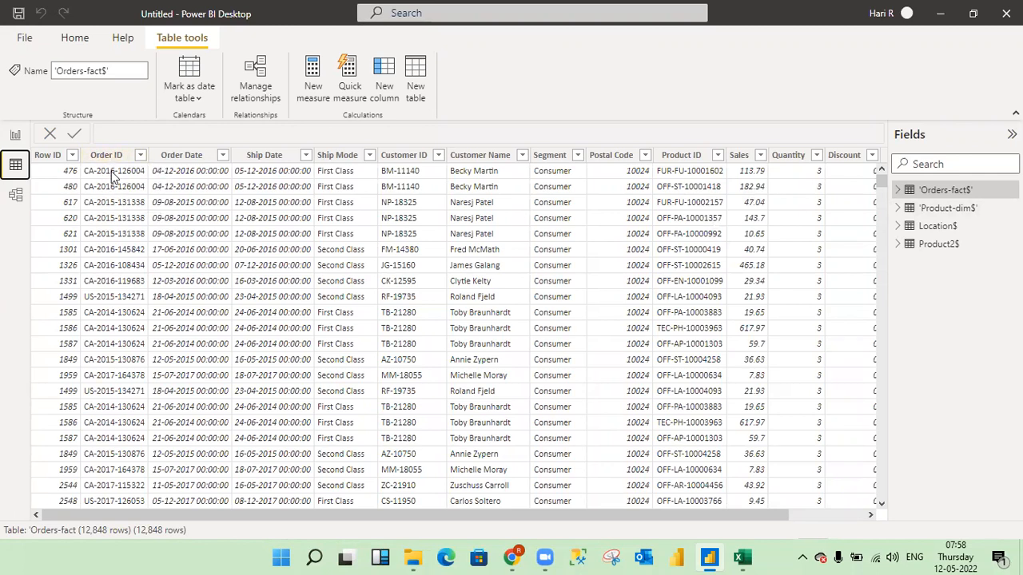
left_click(945, 210)
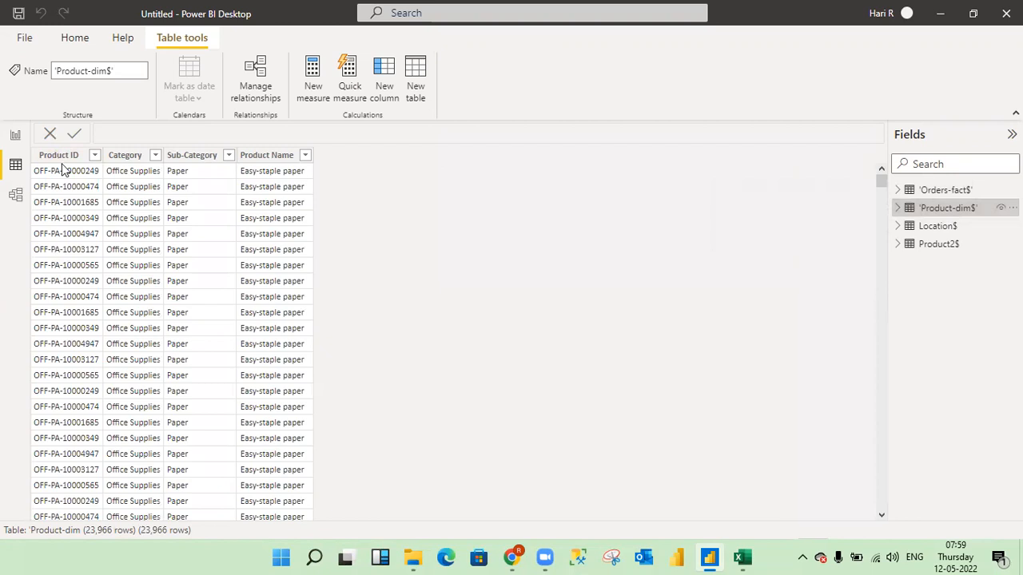
- In the model view, create an active relationship from Order ID in 'Orders-fact$' to Product ID in 'Product-dim$'
left_click(16, 196)
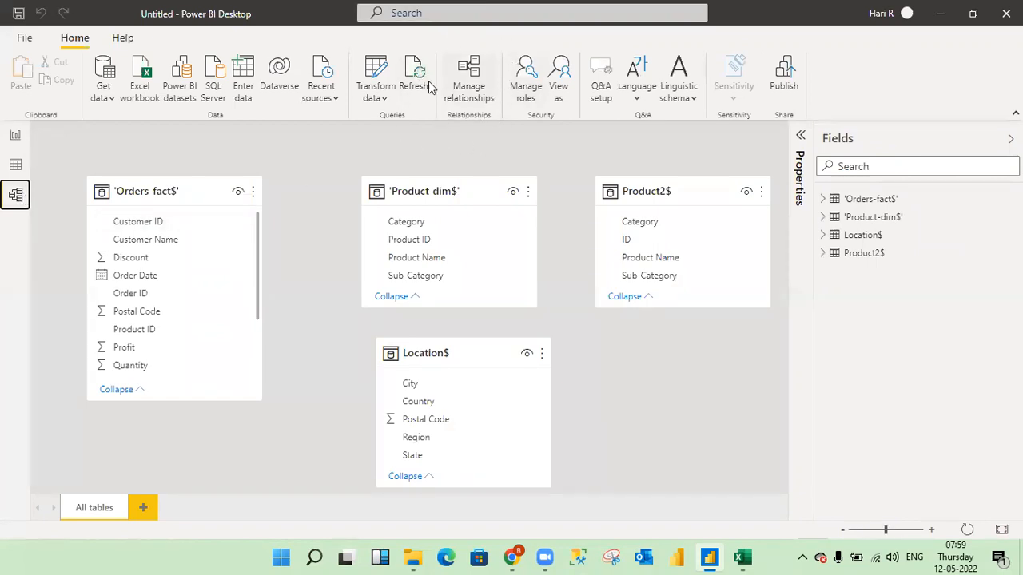
left_click(471, 91)
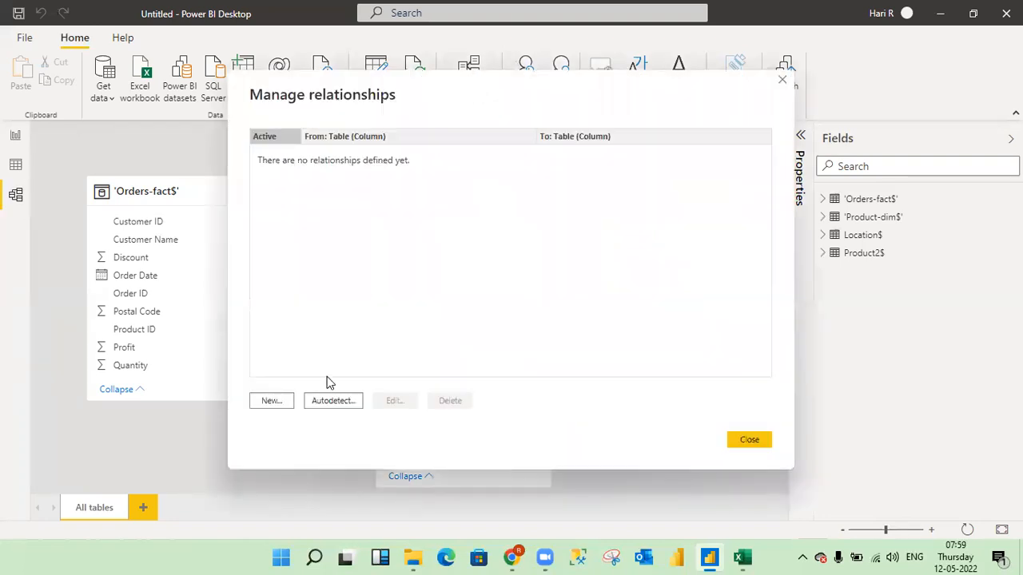
left_click(273, 406)
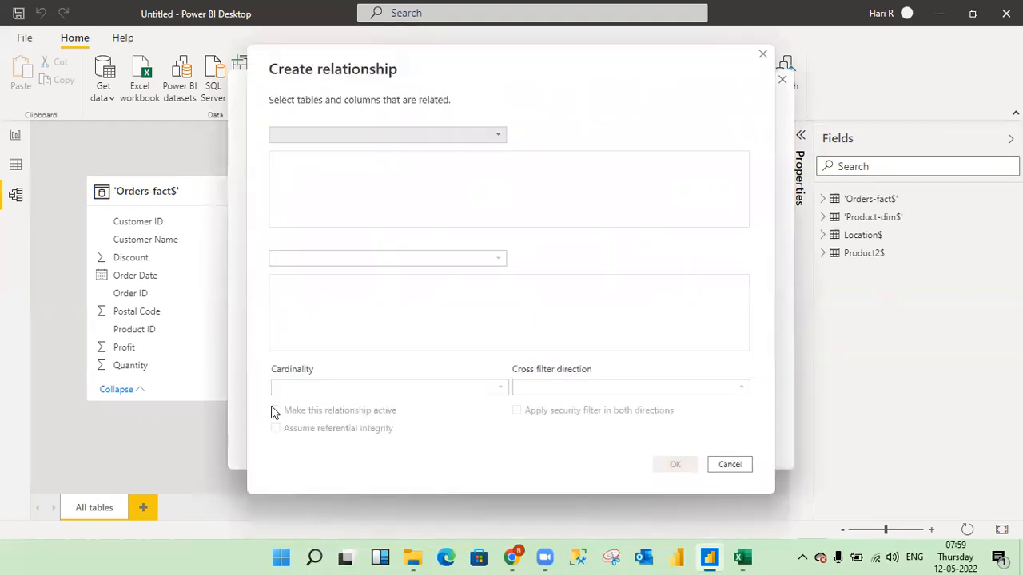
left_click(498, 136)
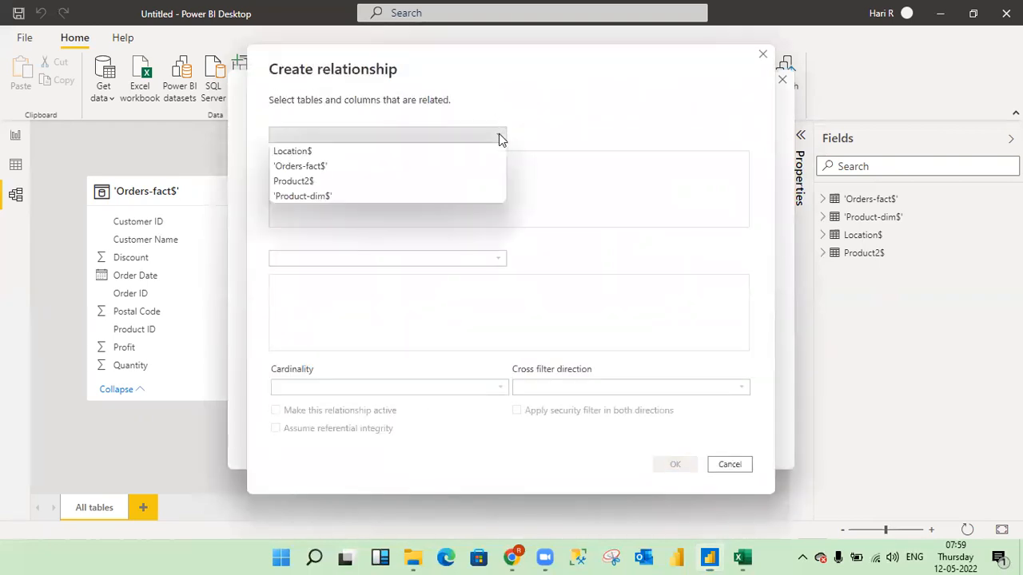
left_click(310, 167)
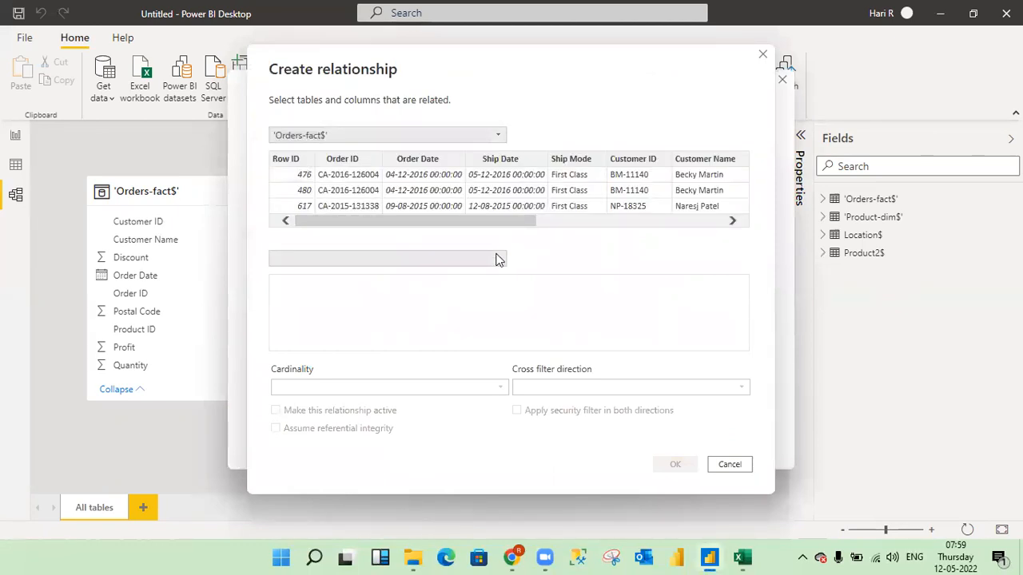
left_click(497, 258)
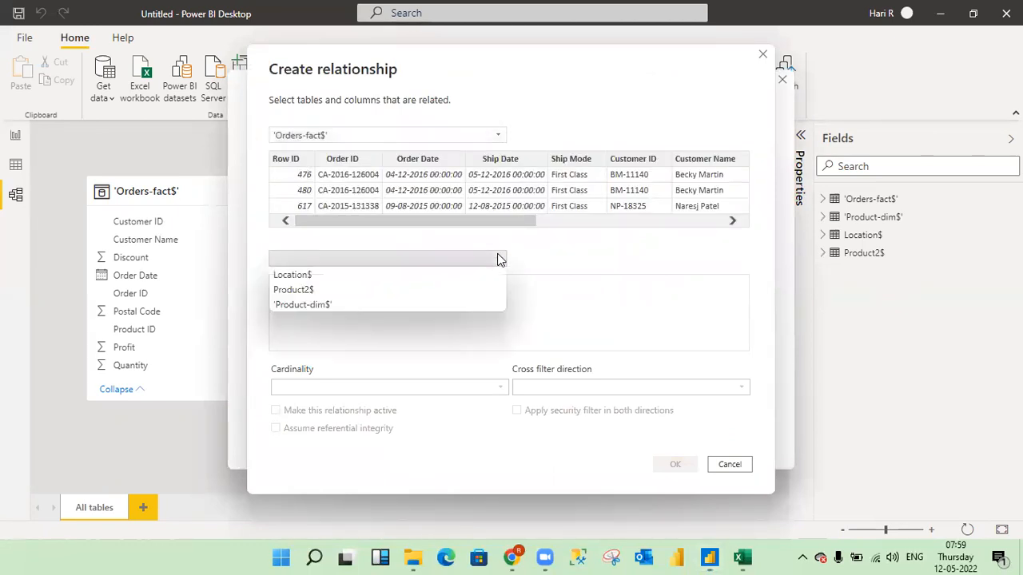
left_click(307, 304)
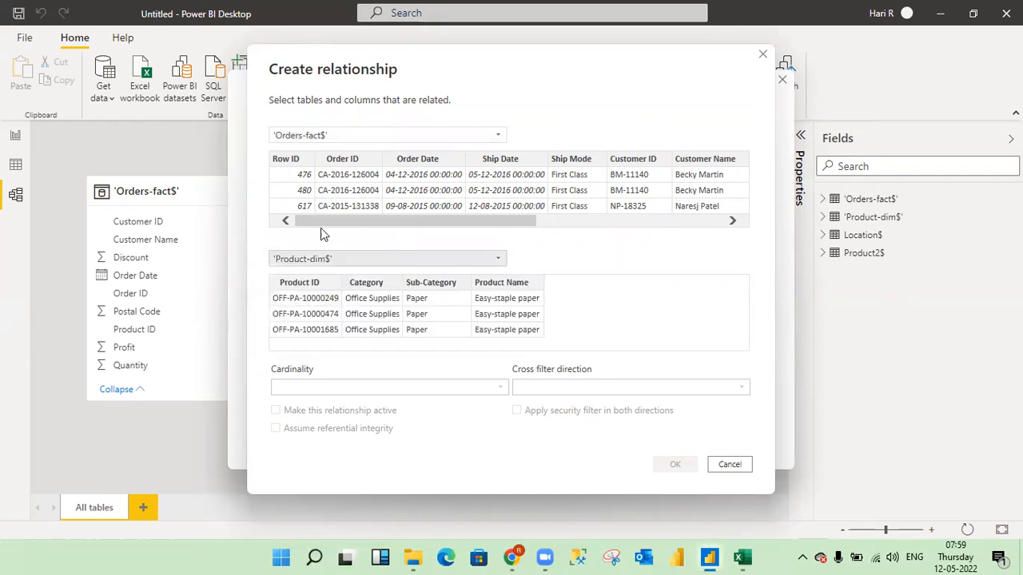
left_click(355, 160)
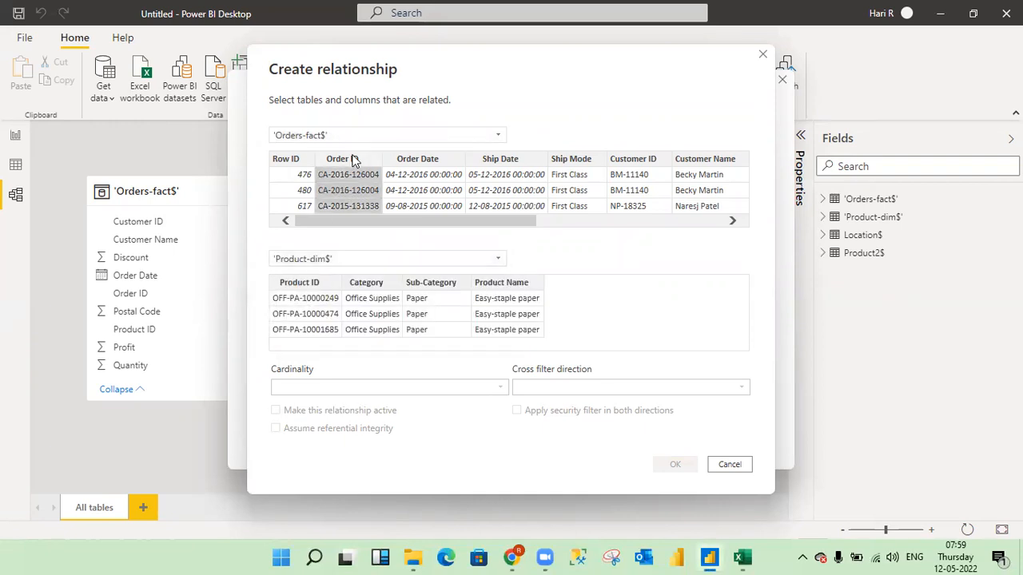
left_click(311, 286)
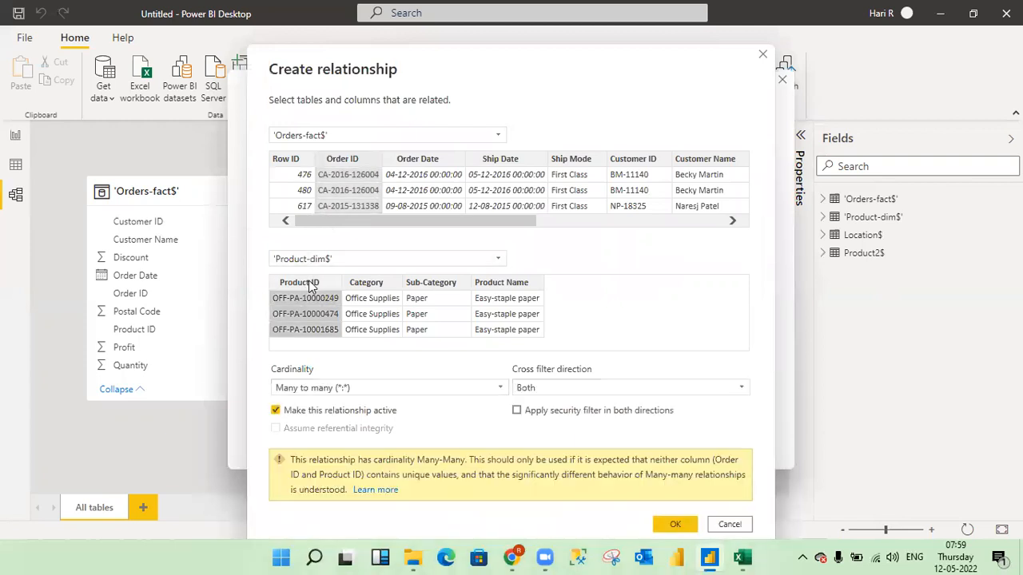
left_click(675, 524)
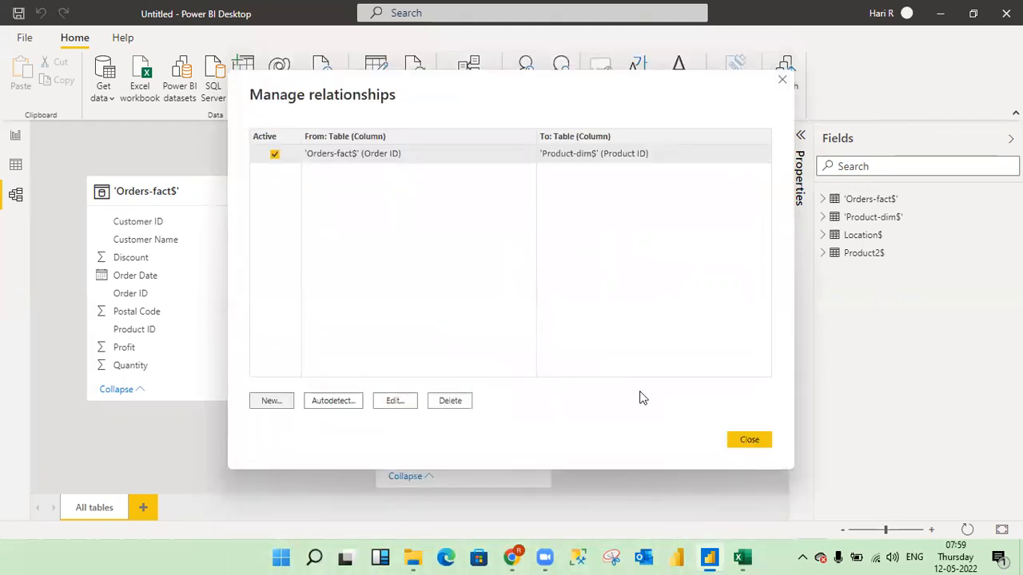
left_click(748, 440)
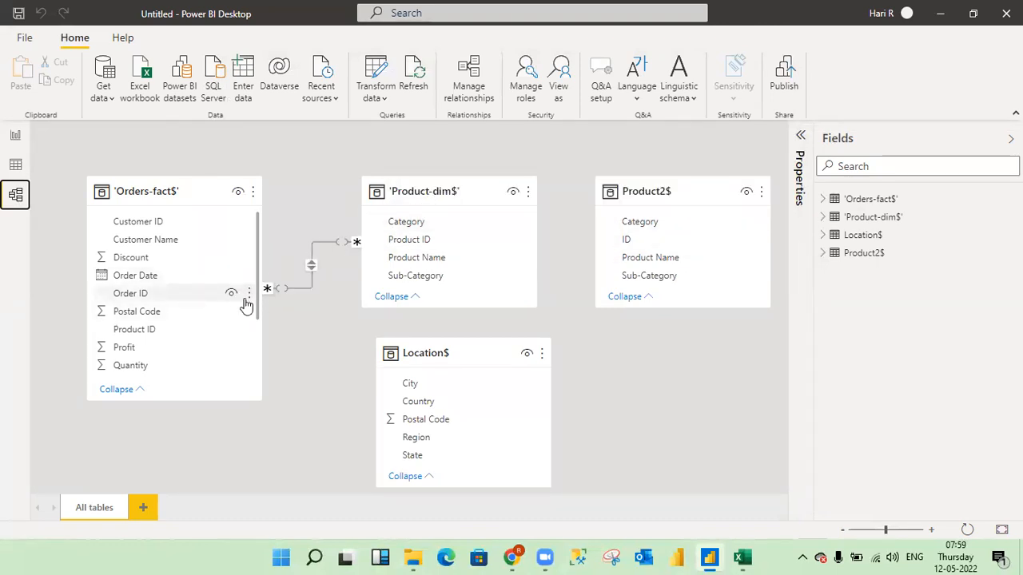
- Edit the relationship between 'Orders-fact$' and 'Product-dim$' so that it uses Product ID from 'Orders-fact$'
left_click(311, 265)
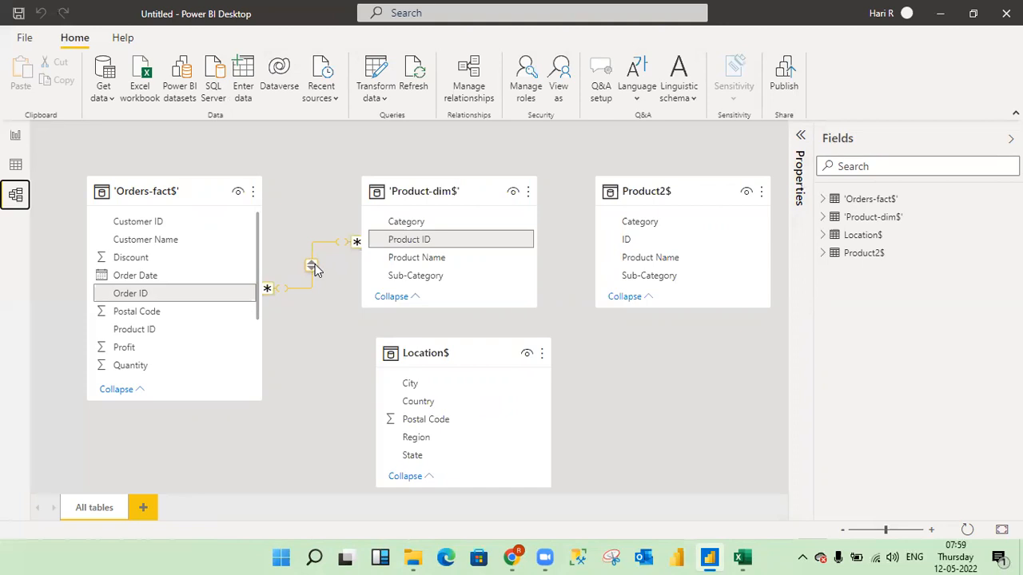
double_click(312, 266)
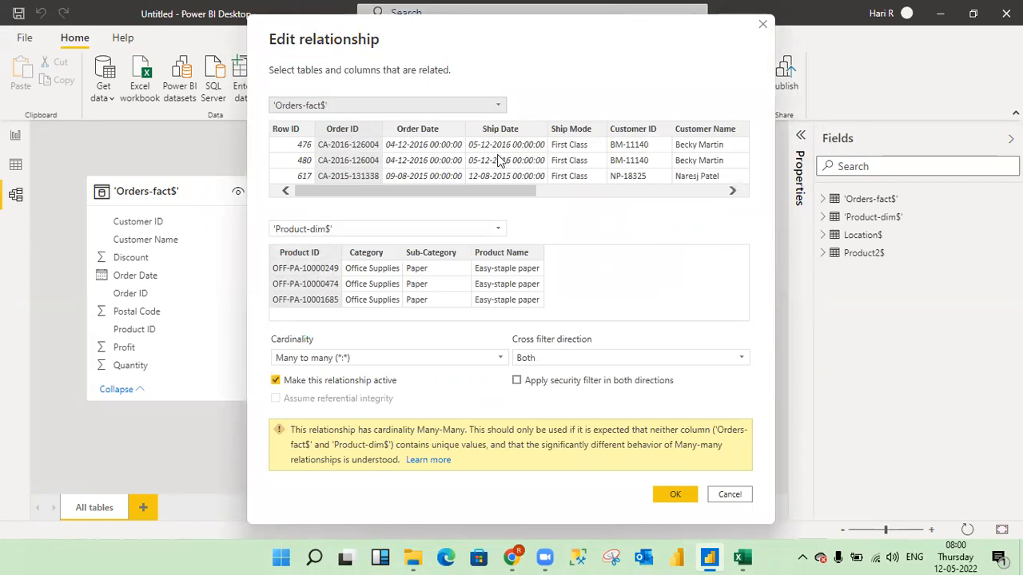
left_click_drag(487, 188, 688, 185)
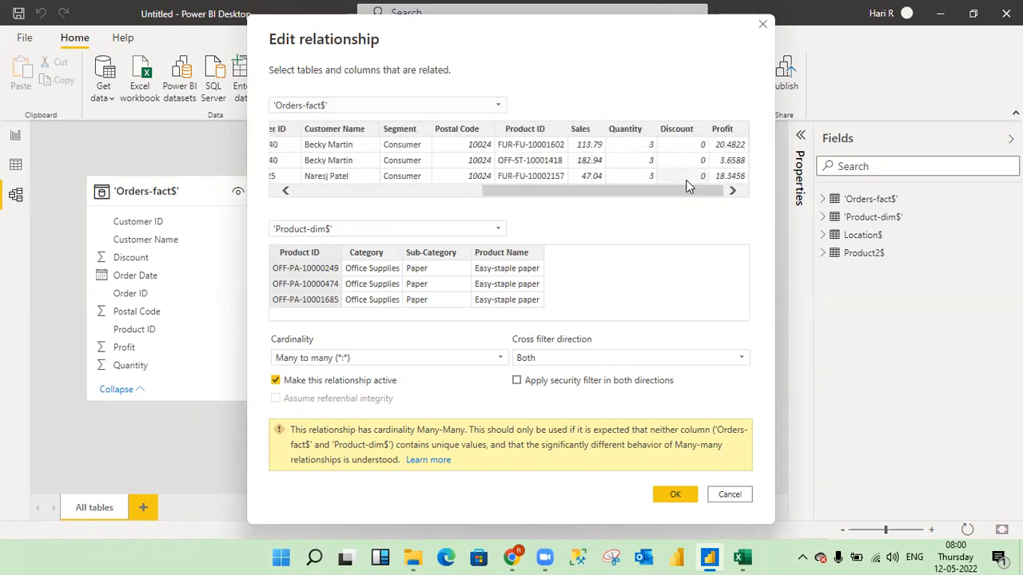
left_click(529, 132)
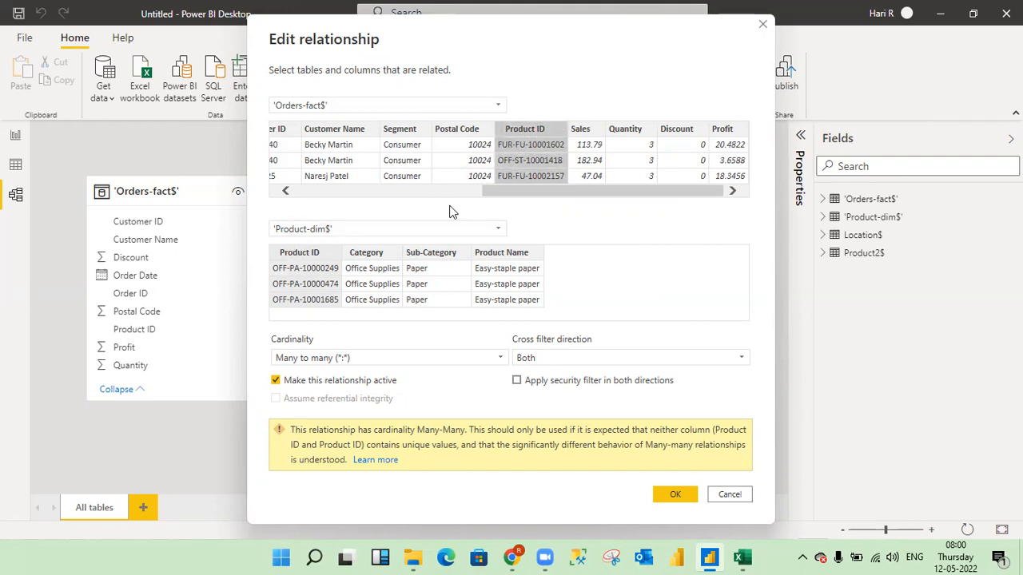
left_click(675, 495)
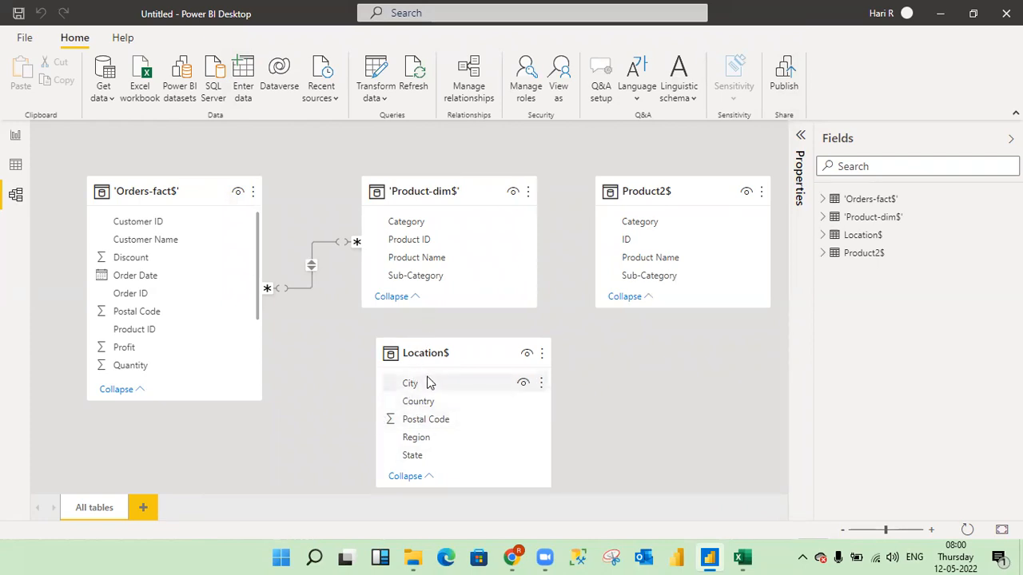
- Select the Location$ table in the model and look through the data, report and model views
left_click(865, 237)
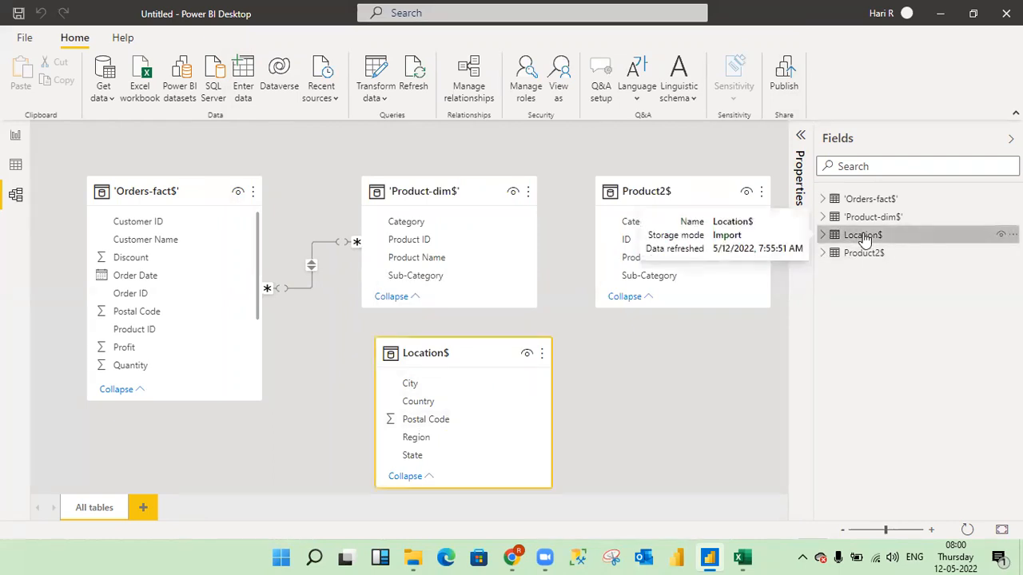
left_click(15, 166)
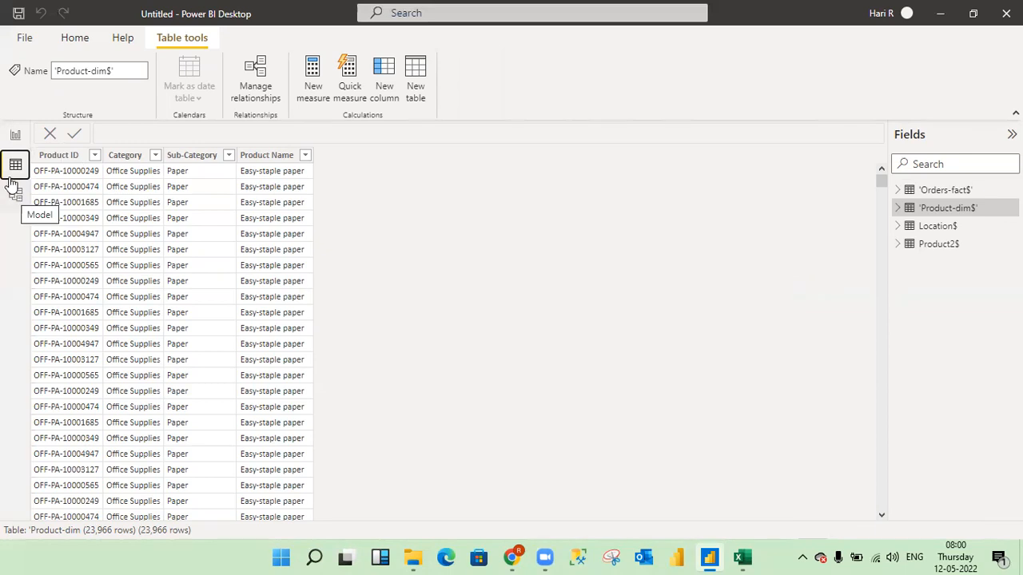
left_click(17, 138)
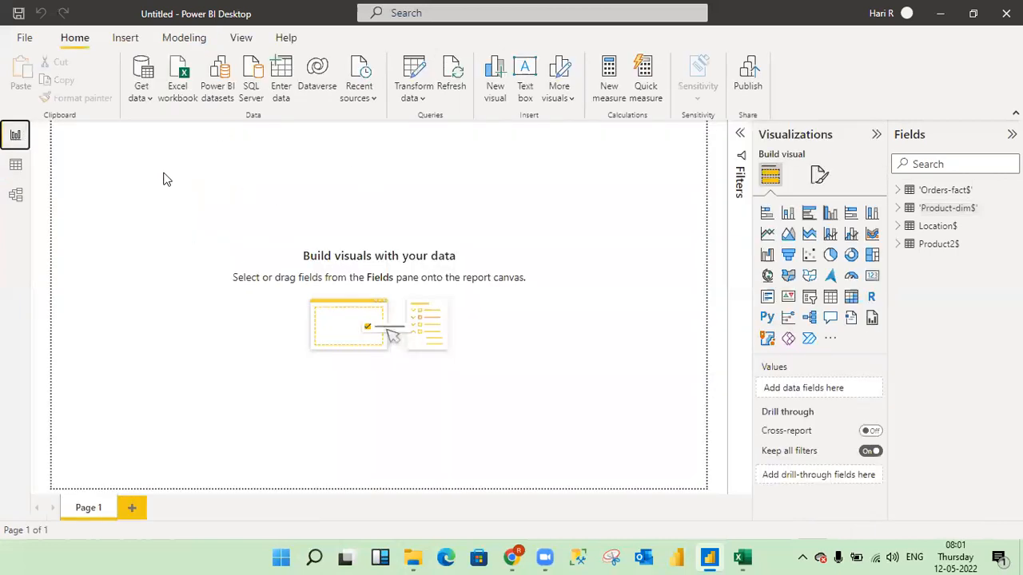
left_click(16, 167)
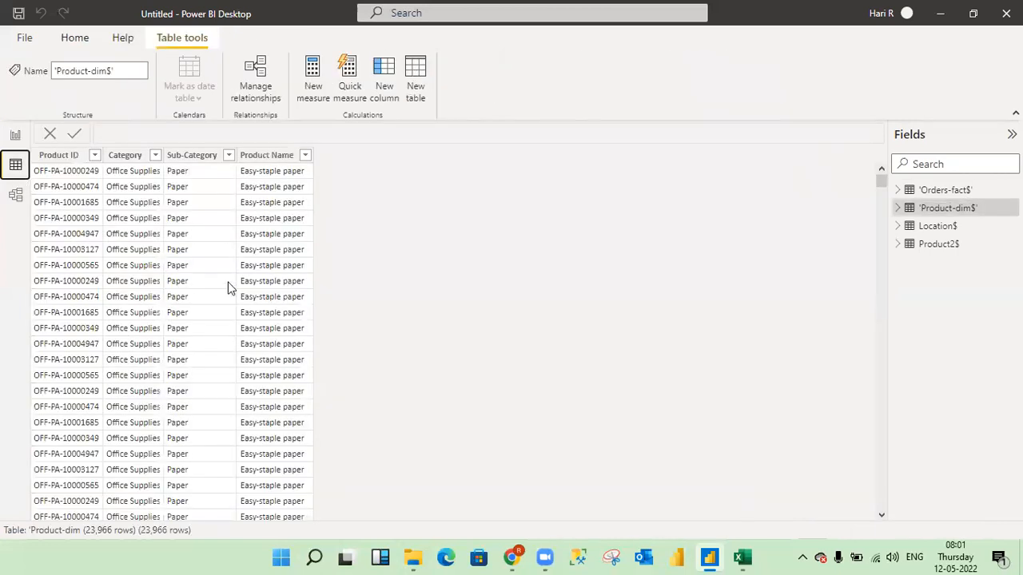
left_click(16, 196)
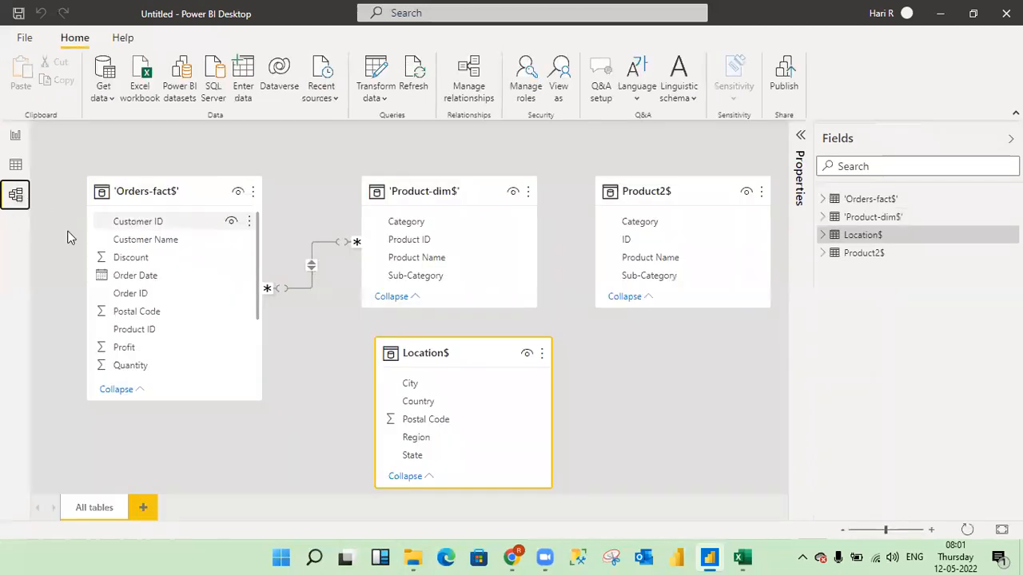
- Examine the Location$ and 'Orders-fact$' tables in the data view for a column they share
left_click(16, 165)
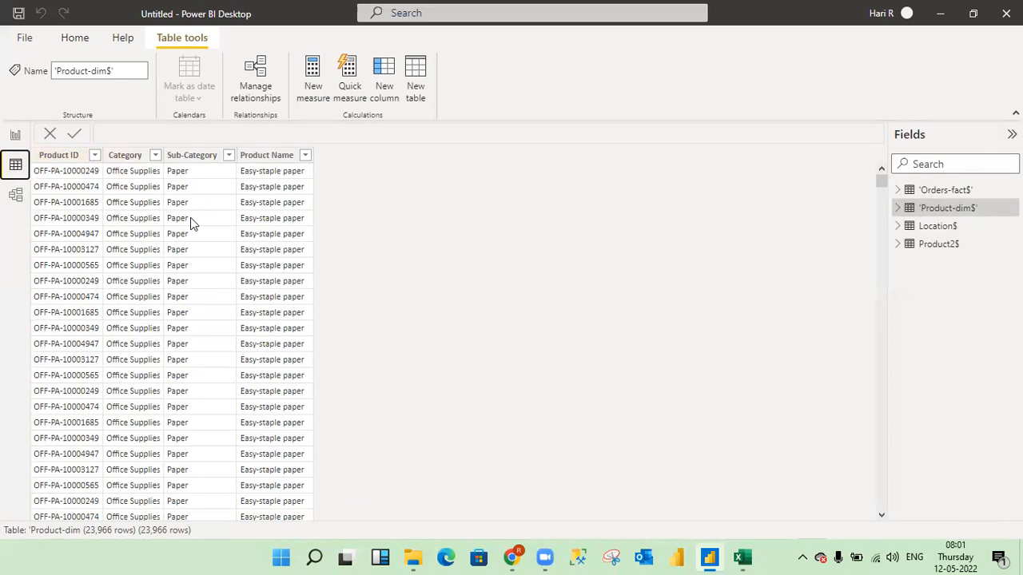
left_click(943, 229)
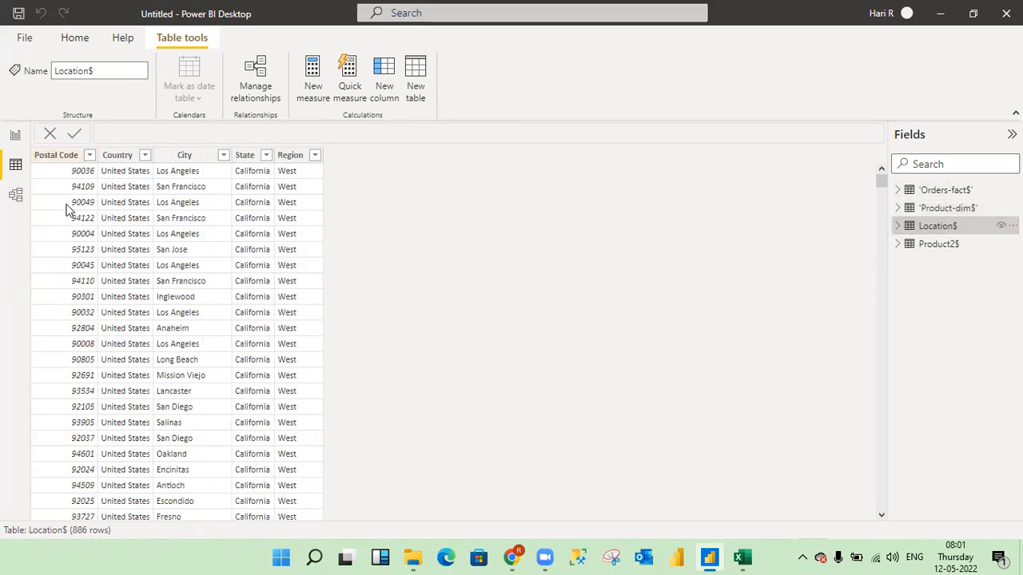
left_click(947, 192)
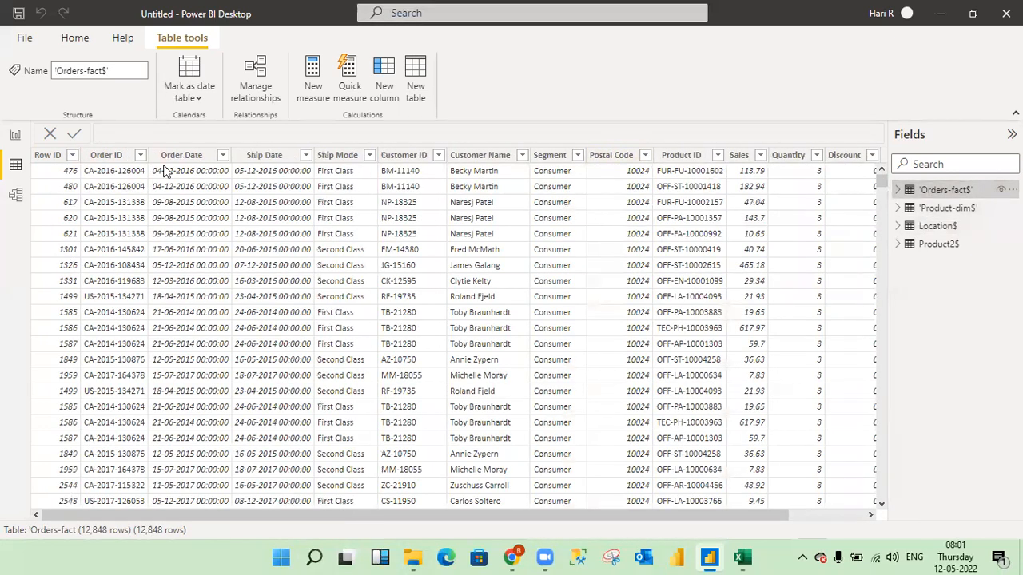
- In the model view, create an active many-to-many relationship from Postal Code in 'Orders-fact$' to Postal Code in Location$
left_click(15, 194)
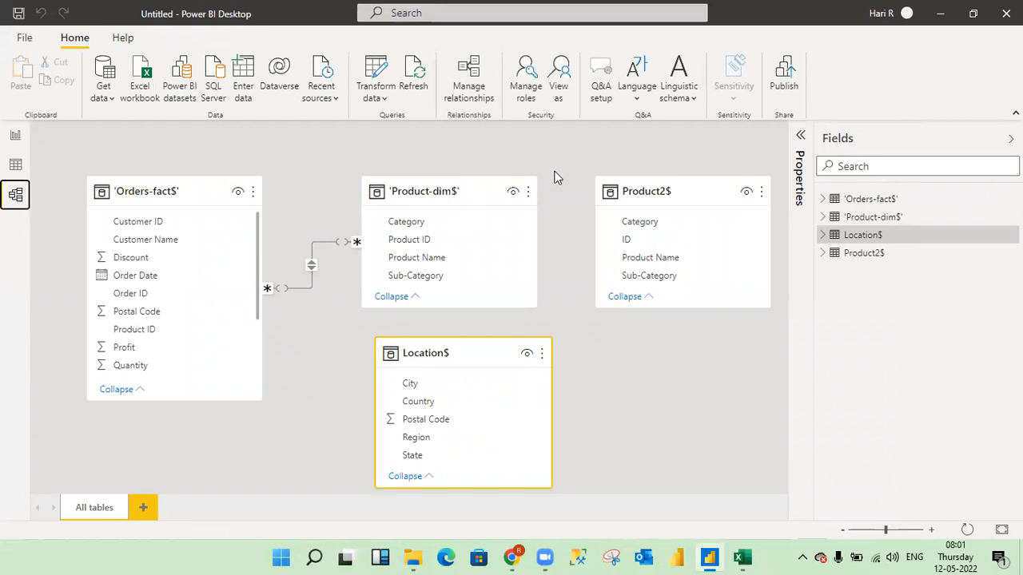
left_click(469, 74)
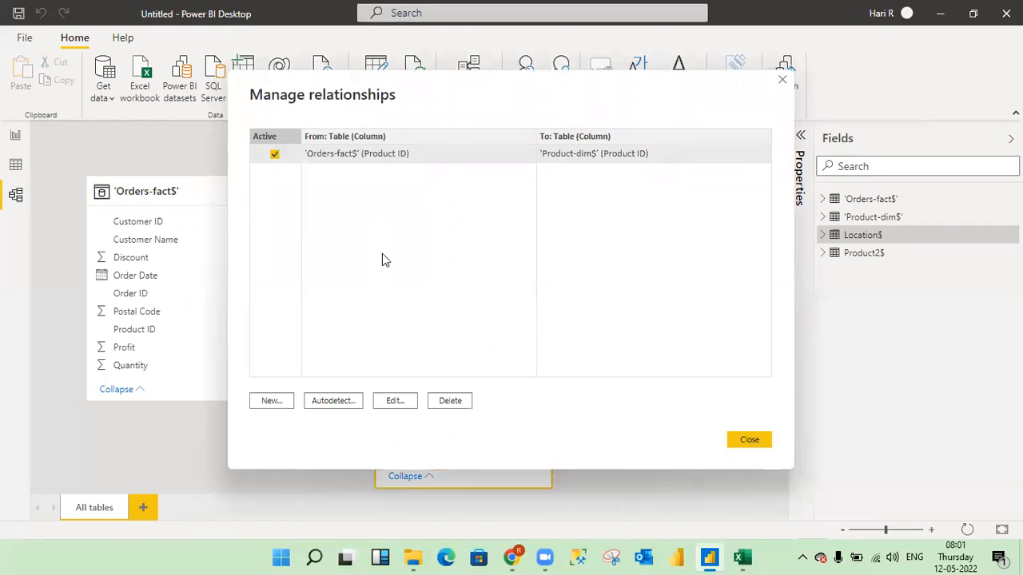
left_click(272, 400)
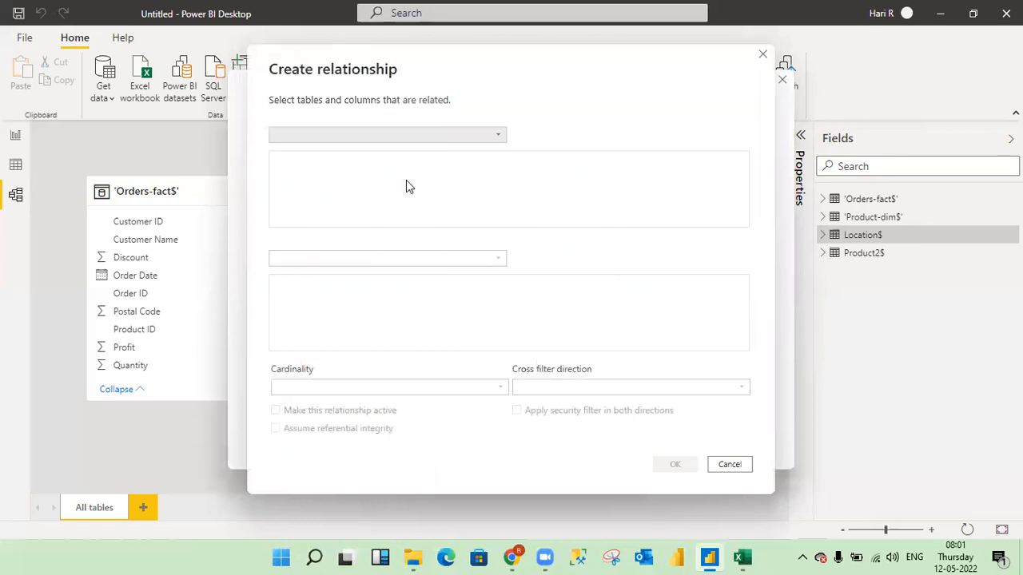
left_click(501, 134)
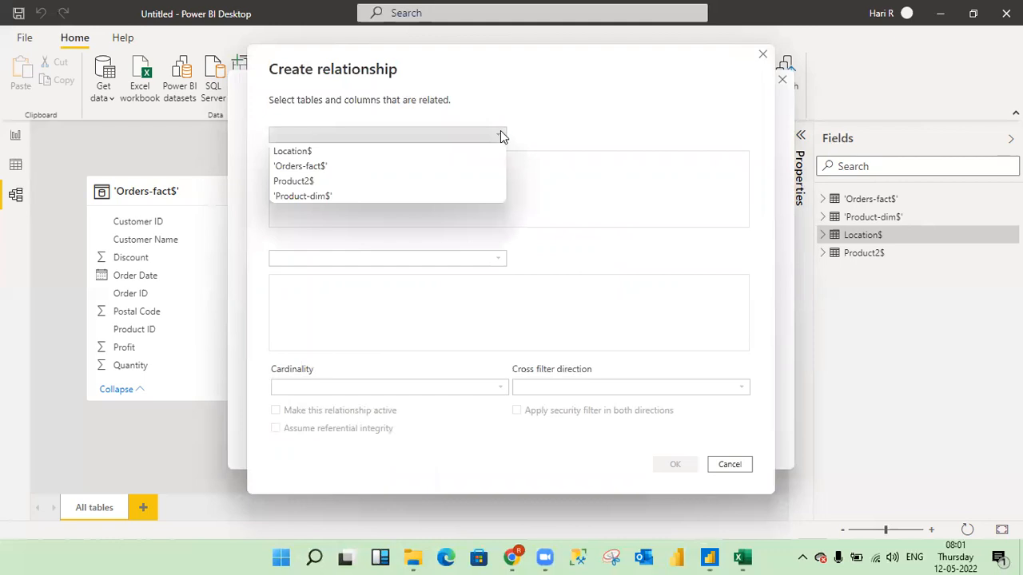
left_click(310, 167)
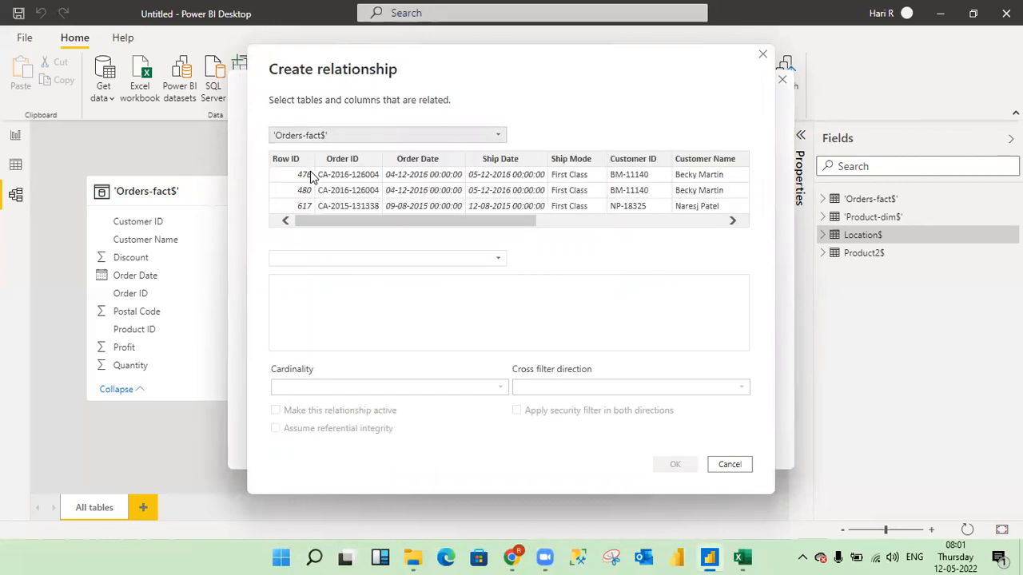
left_click(498, 259)
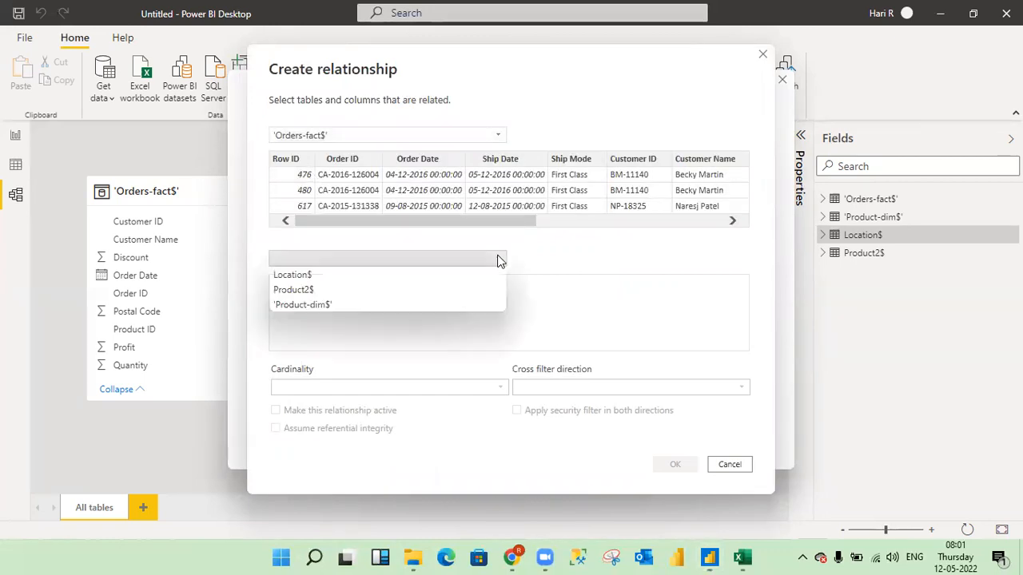
left_click(307, 274)
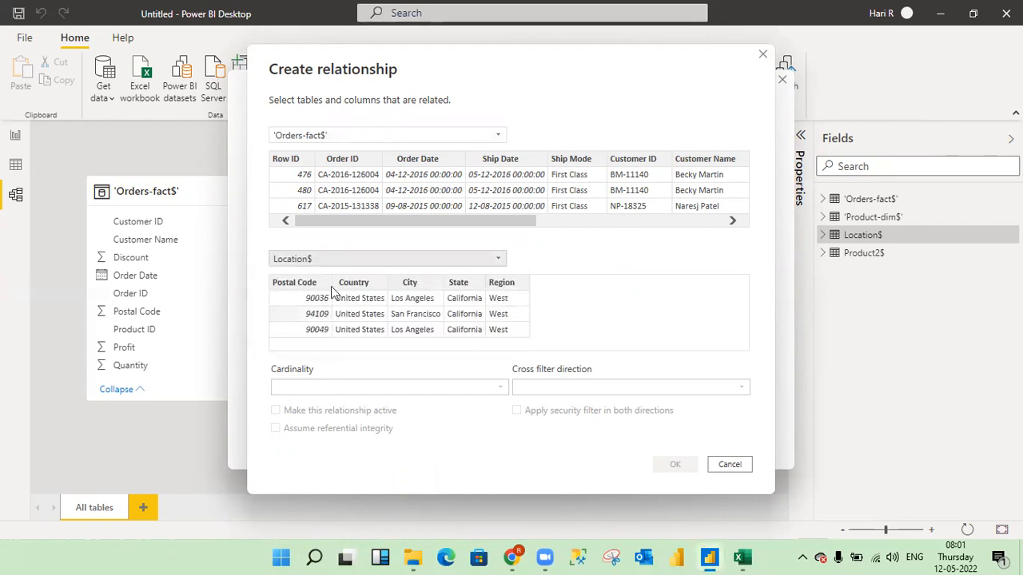
left_click(306, 283)
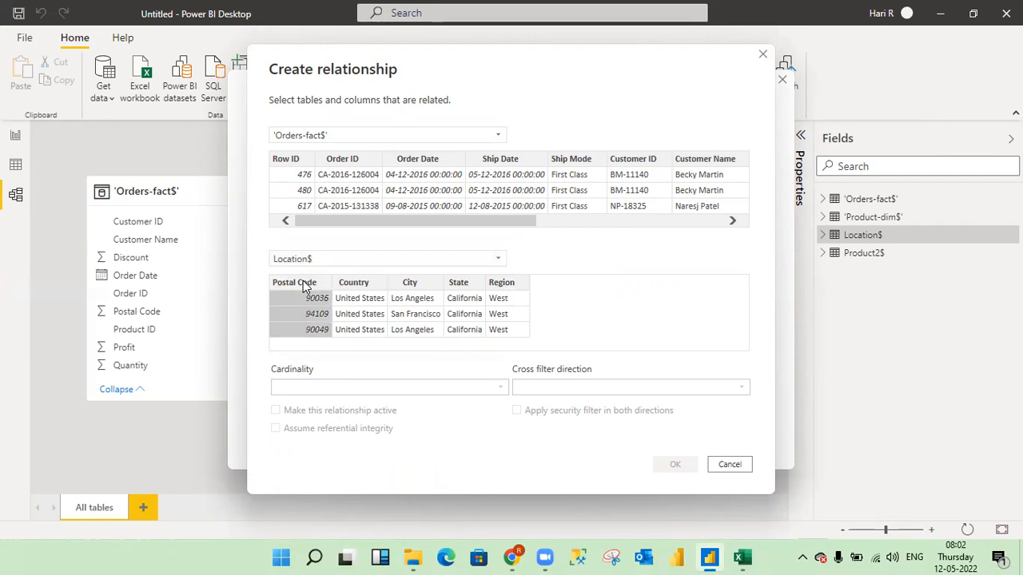
left_click_drag(482, 225, 693, 217)
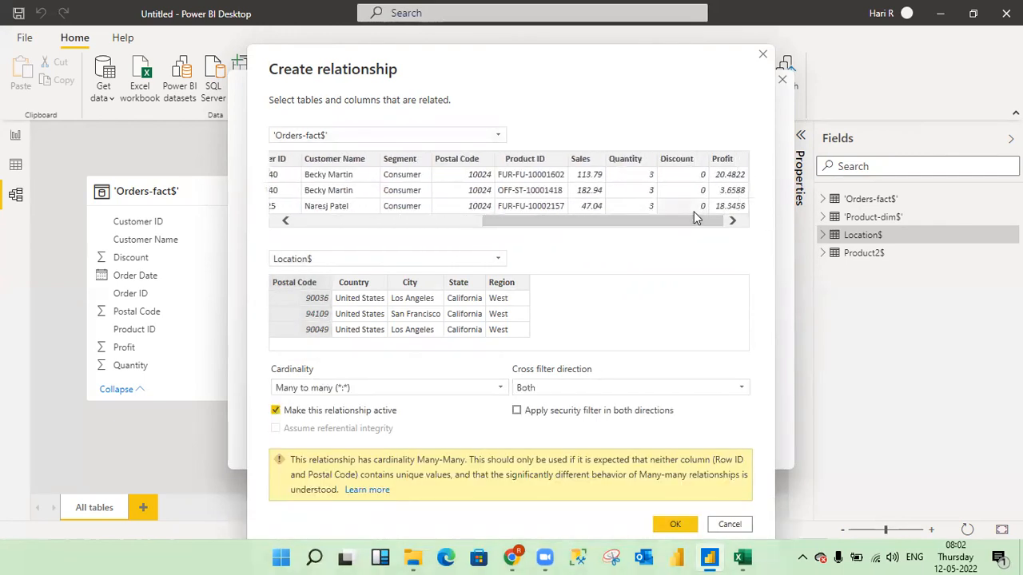
left_click(461, 160)
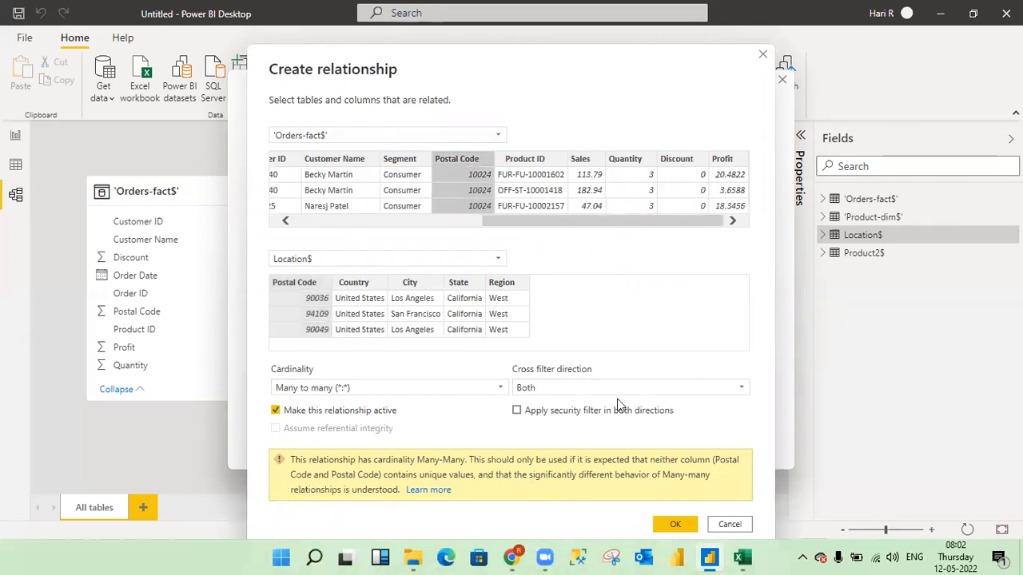
left_click(673, 524)
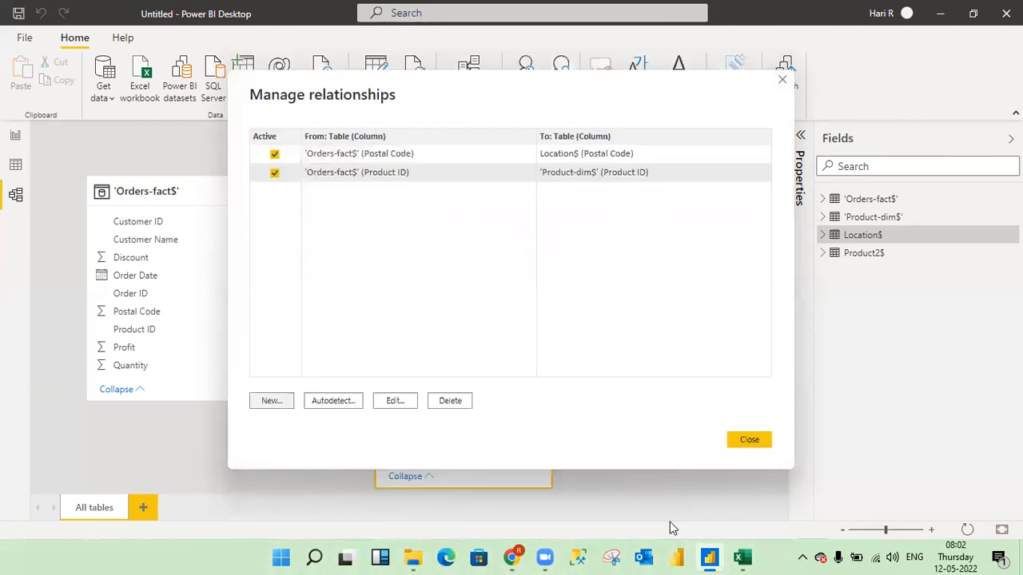
left_click(759, 442)
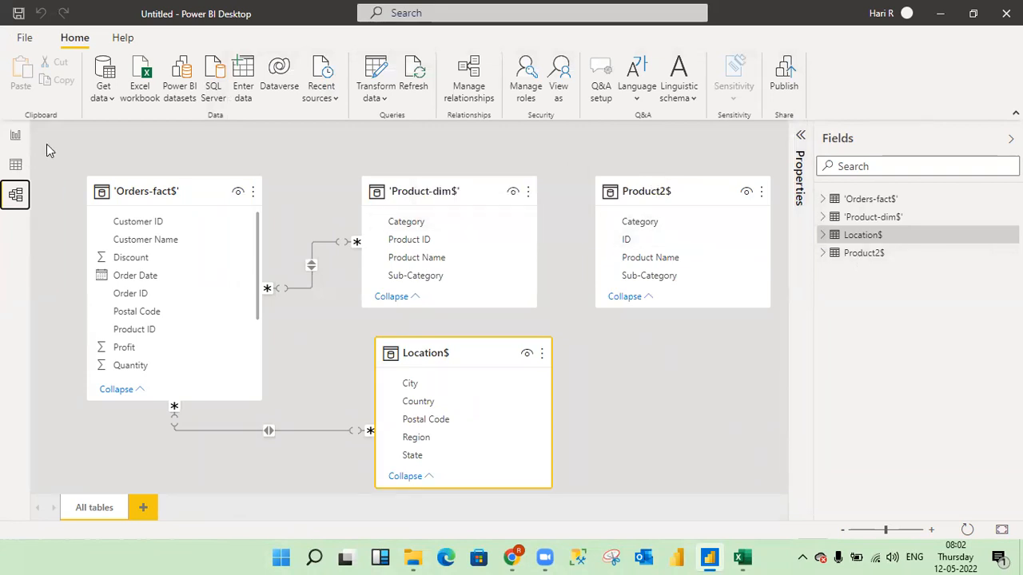
- Check the Product2$ columns in the data view, and create an active many-to-one relationship from Product ID in 'Orders-fact$' to ID in Product2$
left_click(14, 166)
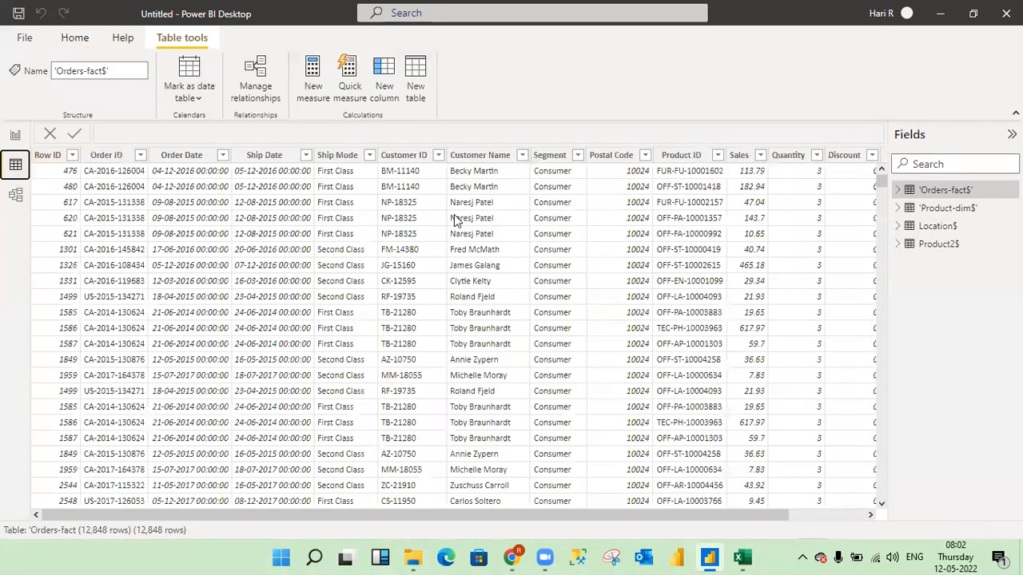
left_click(939, 244)
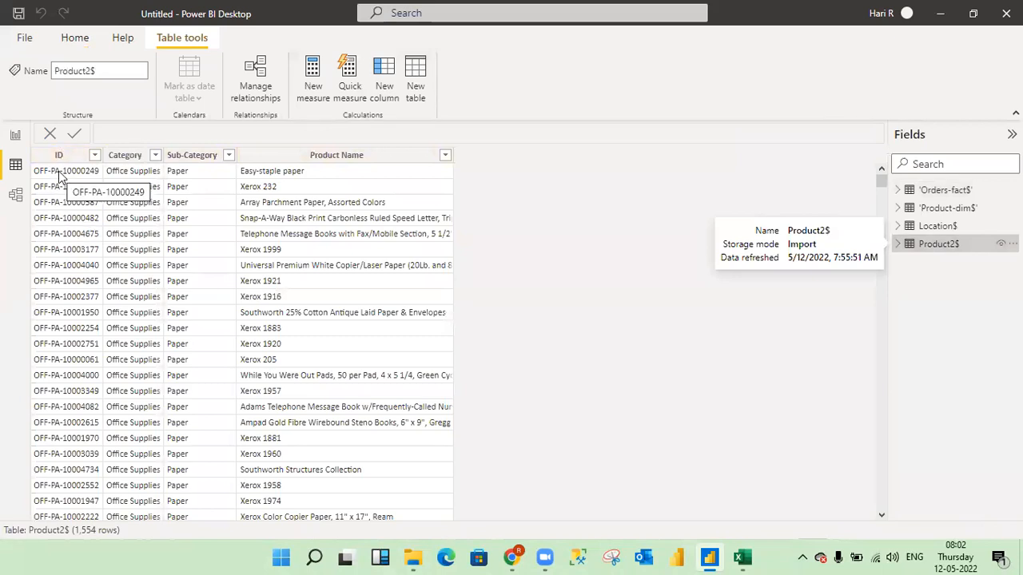
left_click(16, 195)
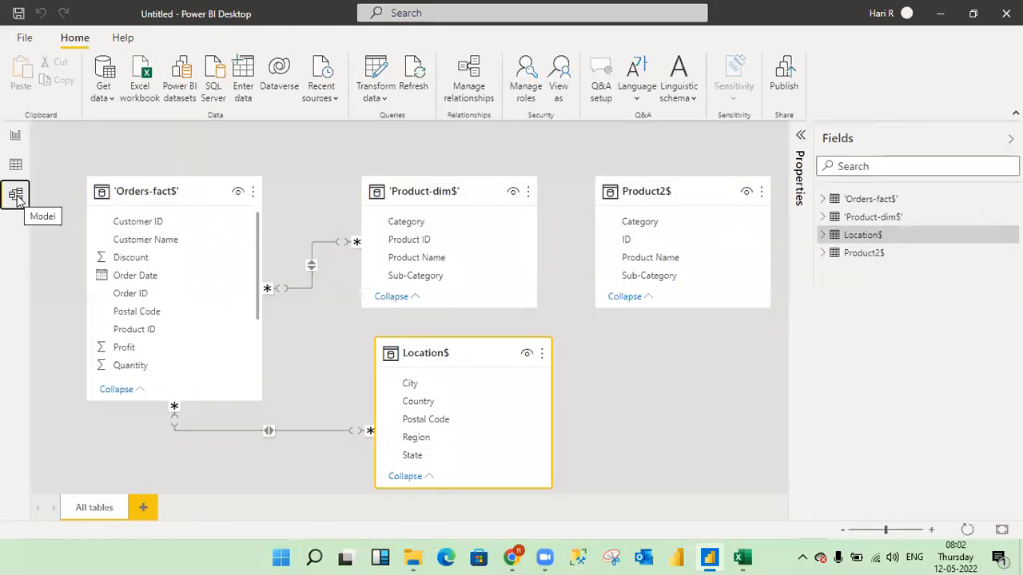
left_click(472, 73)
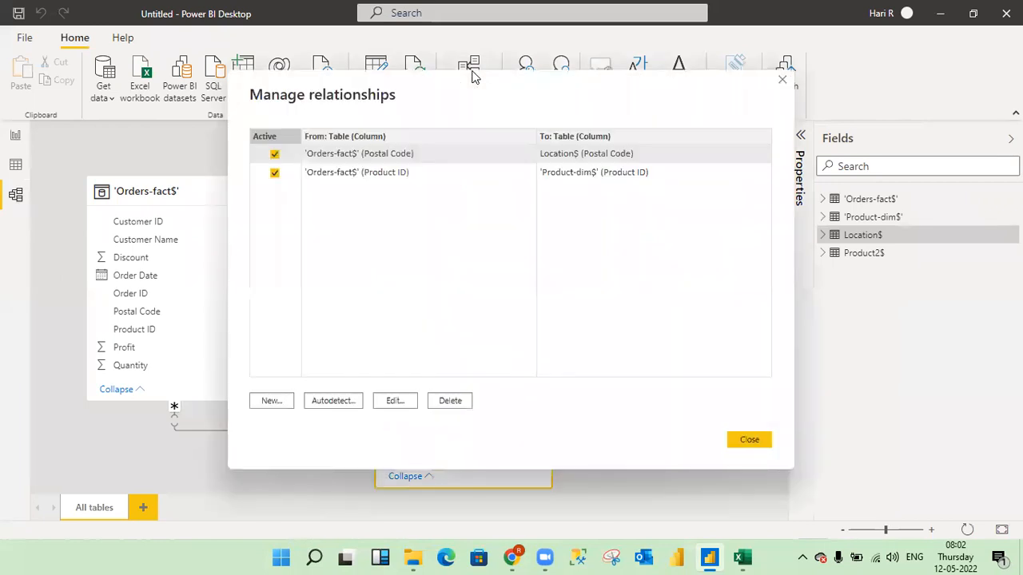
left_click(277, 401)
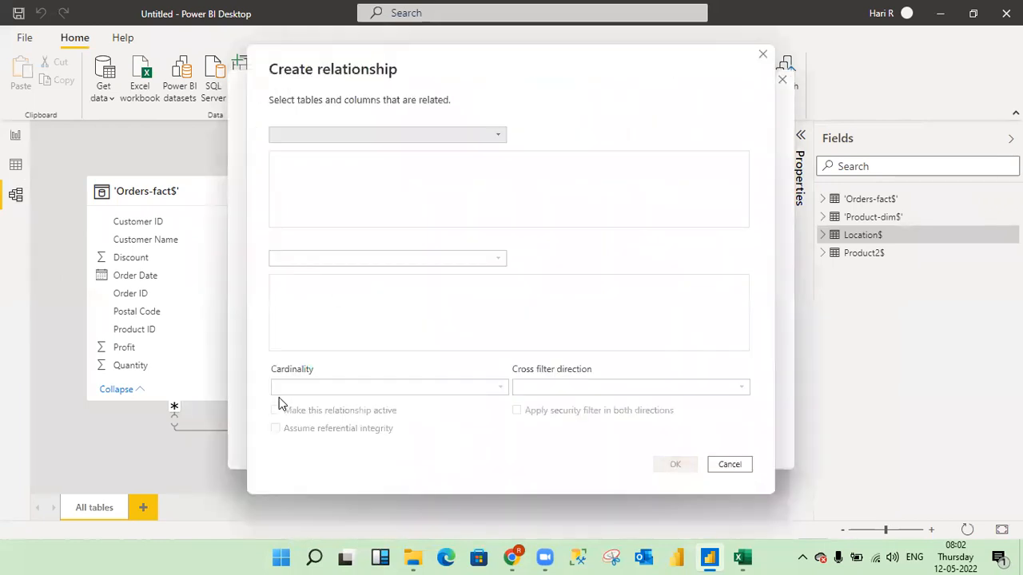
left_click(500, 141)
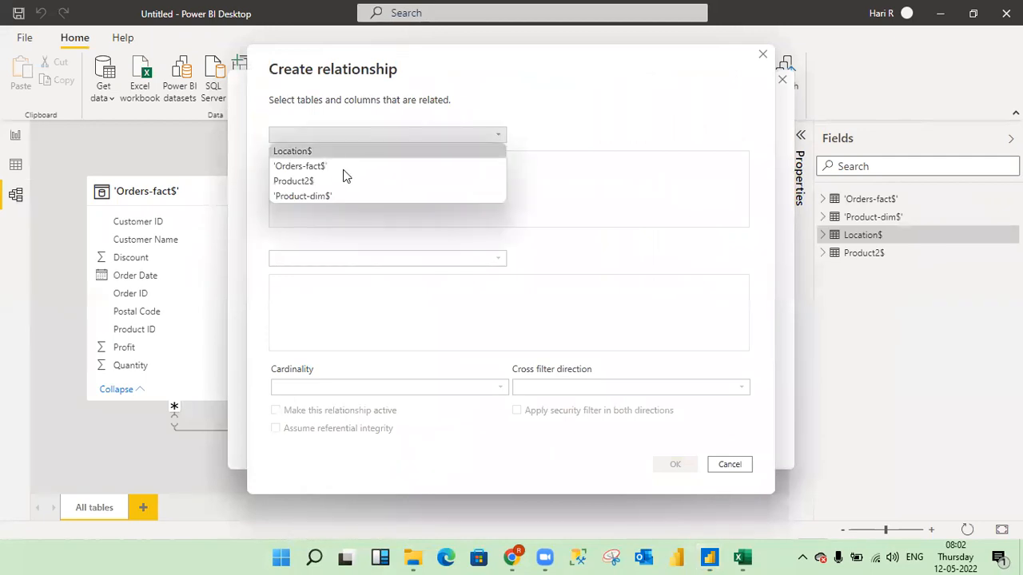
left_click(319, 166)
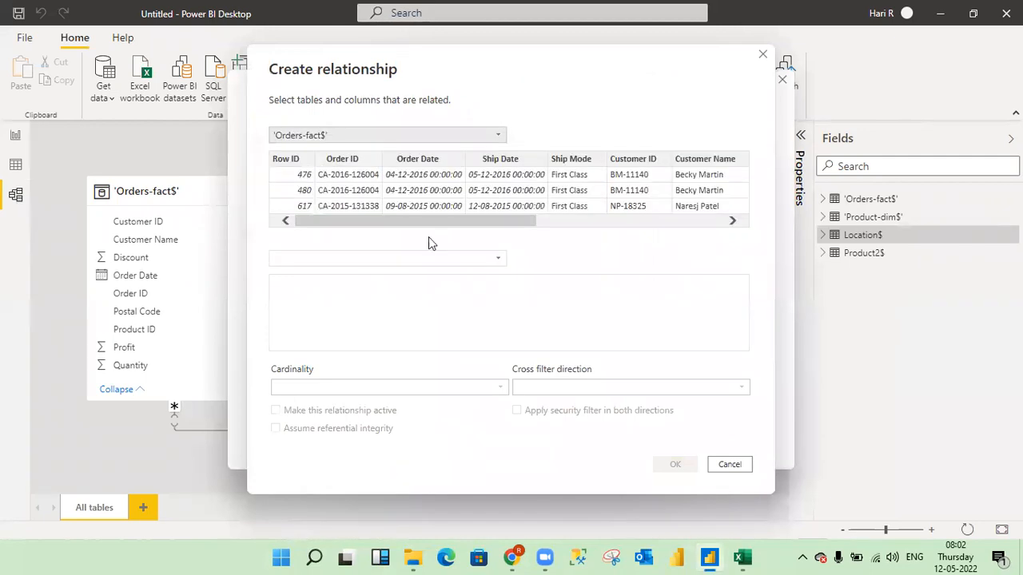
left_click(499, 261)
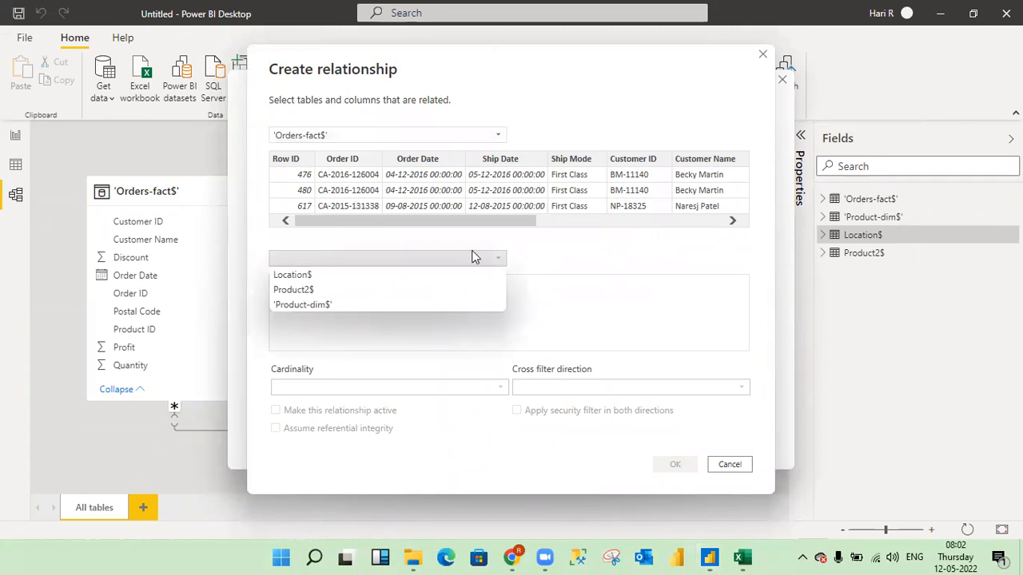
left_click(312, 289)
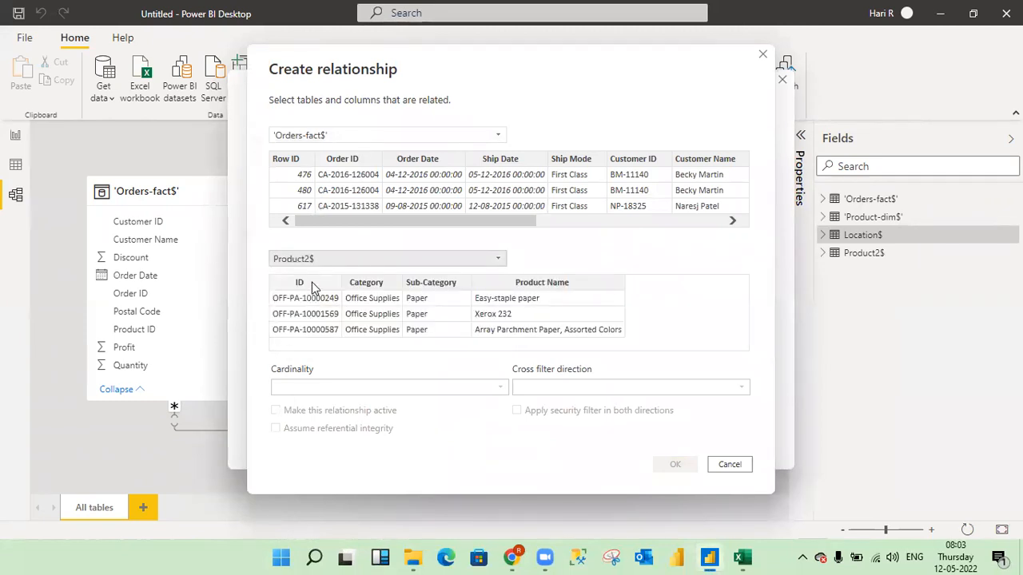
left_click(301, 283)
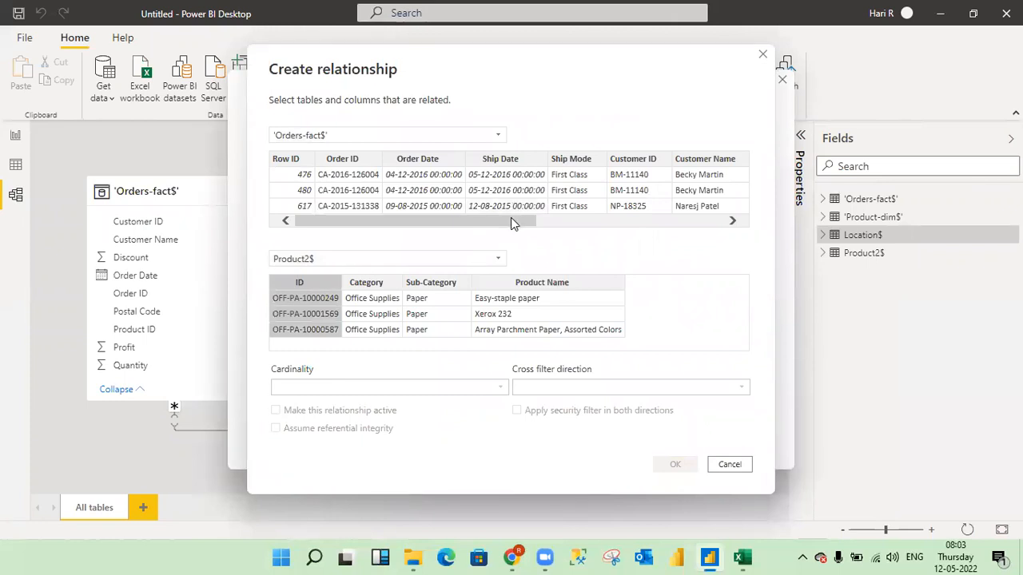
left_click_drag(511, 217, 701, 212)
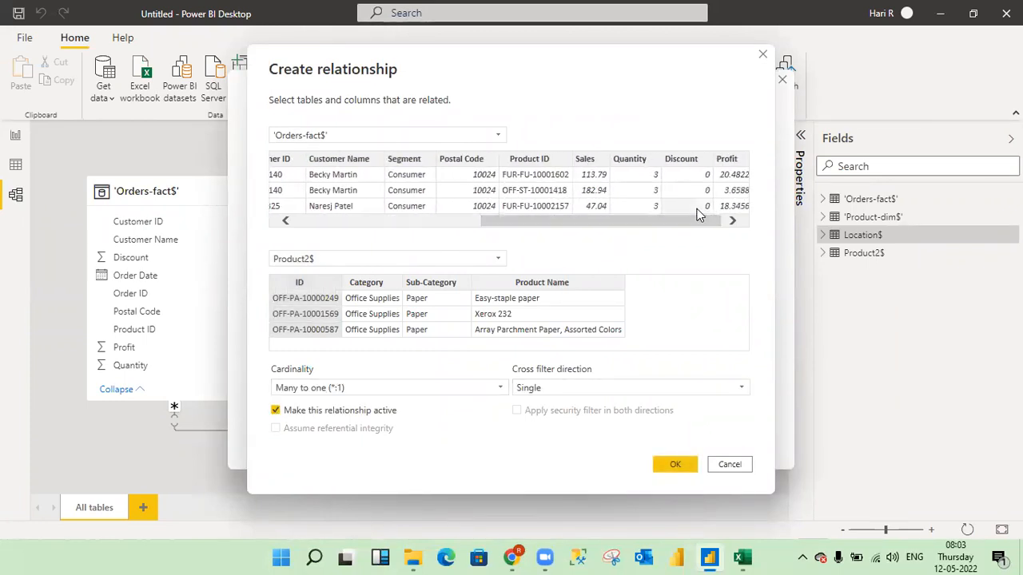
left_click(536, 159)
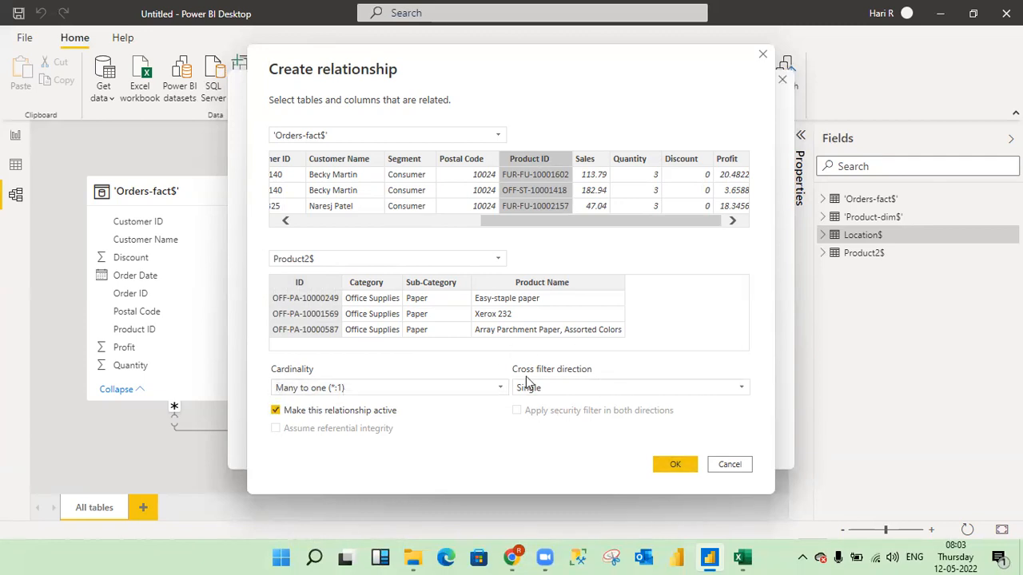
left_click(675, 464)
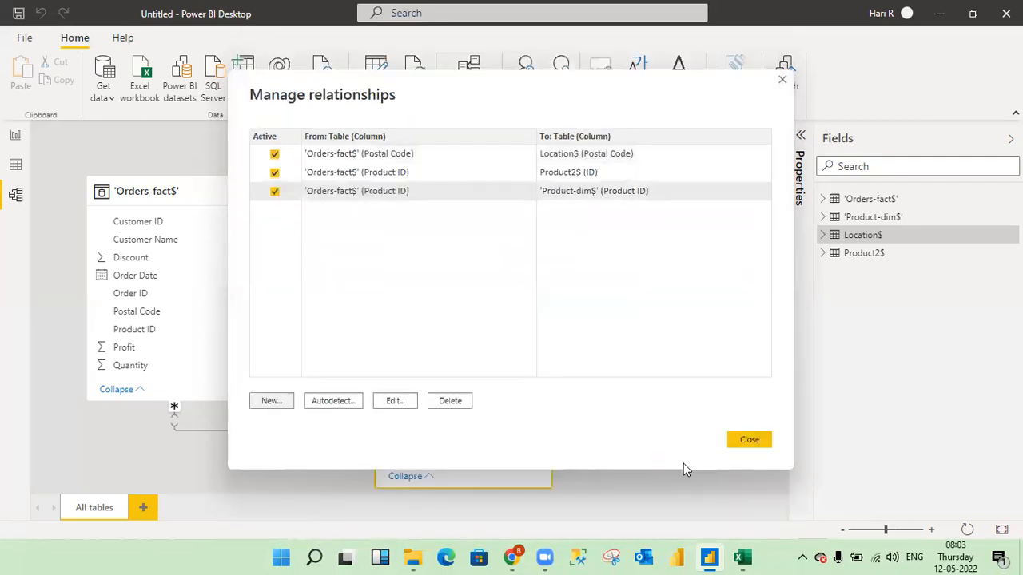
left_click(764, 439)
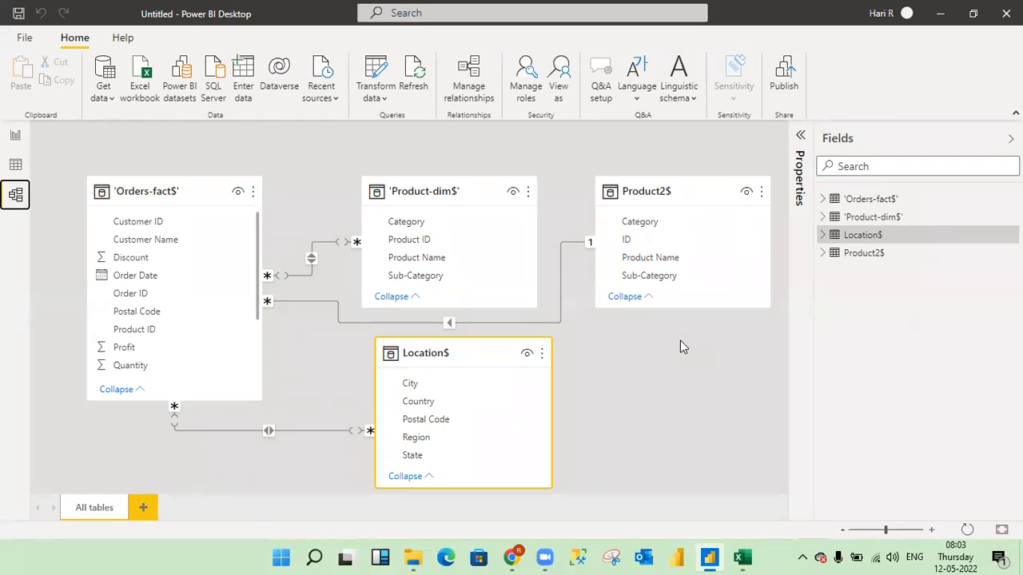
- Save the file as Sample Report in the Team May 2022 folder as a Power BI file
left_click(25, 40)
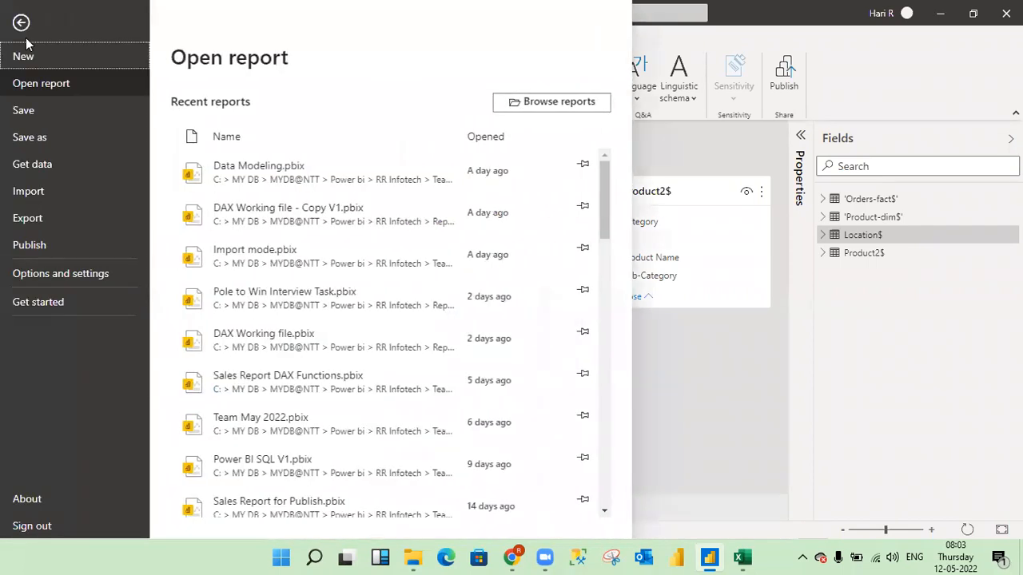
key("Escape")
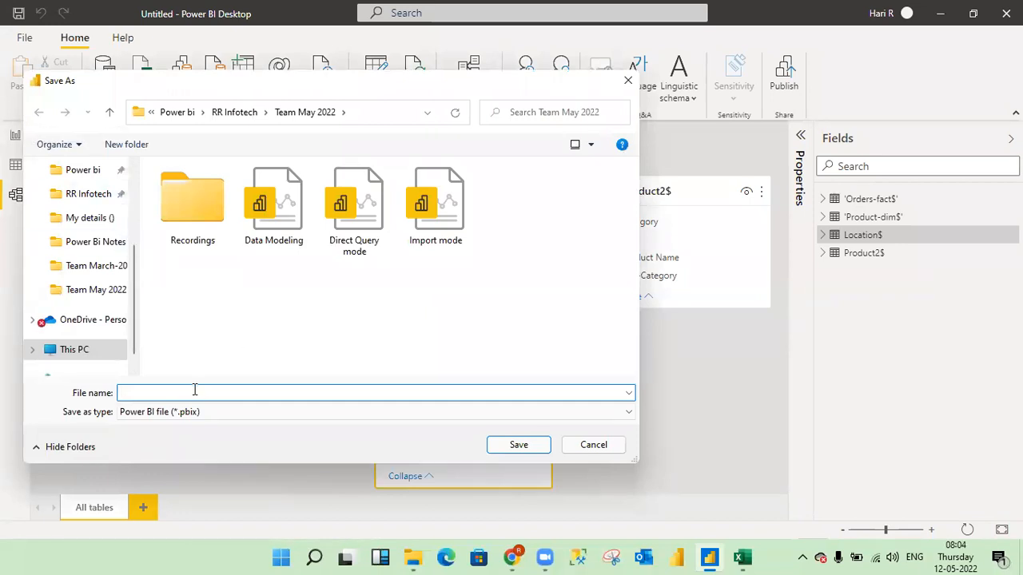
type("Sample Report")
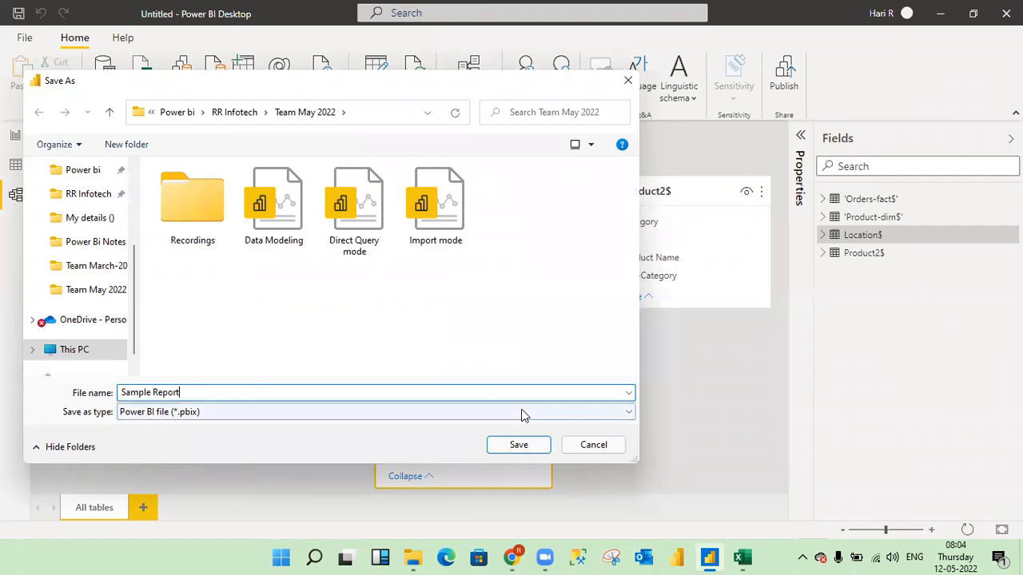
left_click(518, 445)
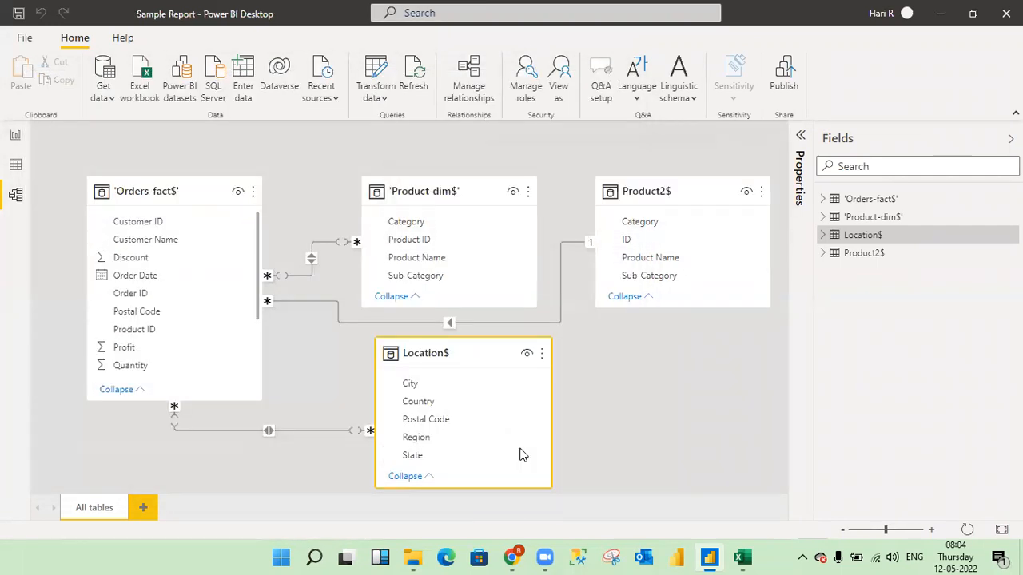
- Look over the related tables in the model view and return to the empty Page 1 in the report view
left_click(14, 138)
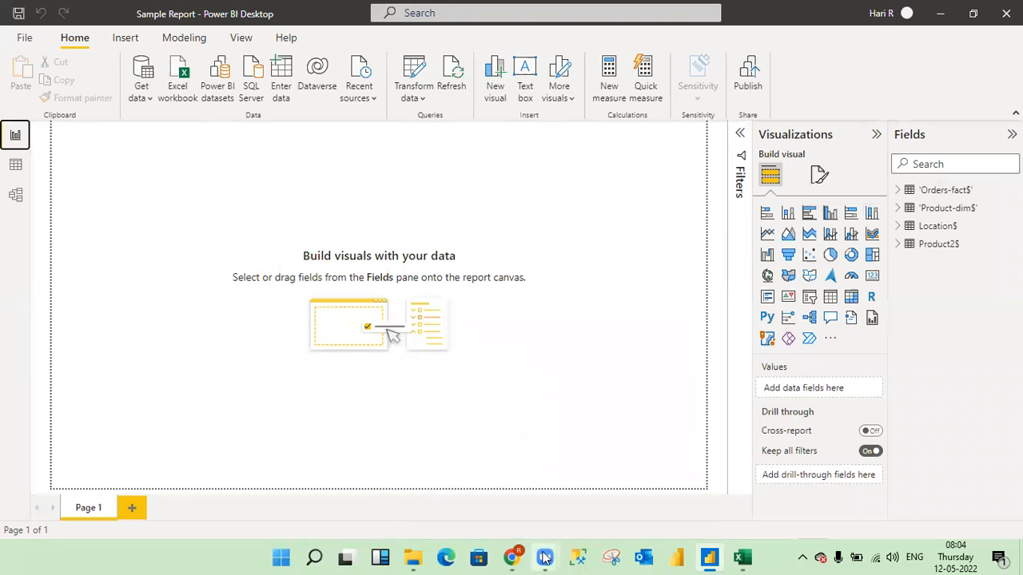
mouse_move(545, 557)
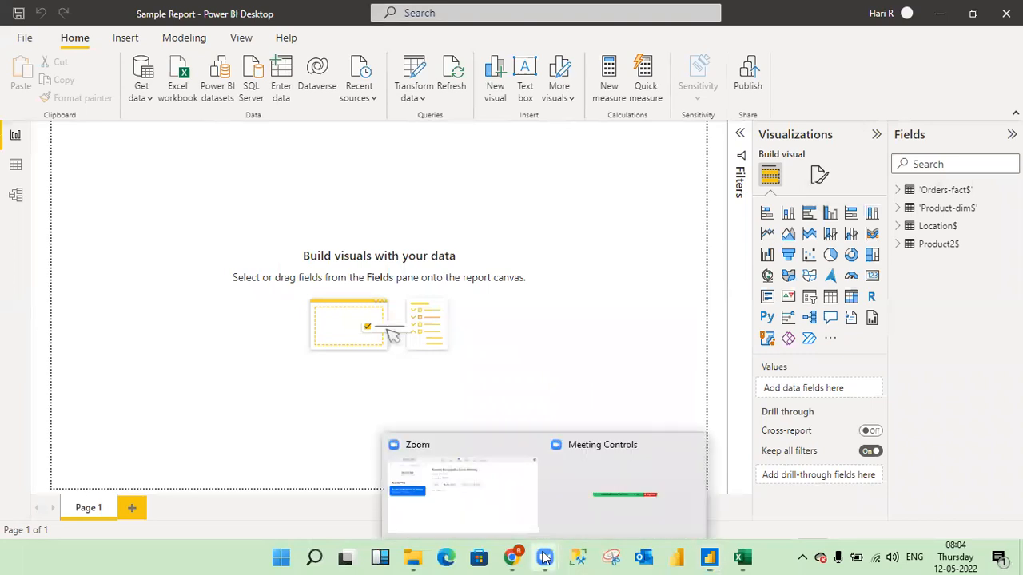
left_click(603, 491)
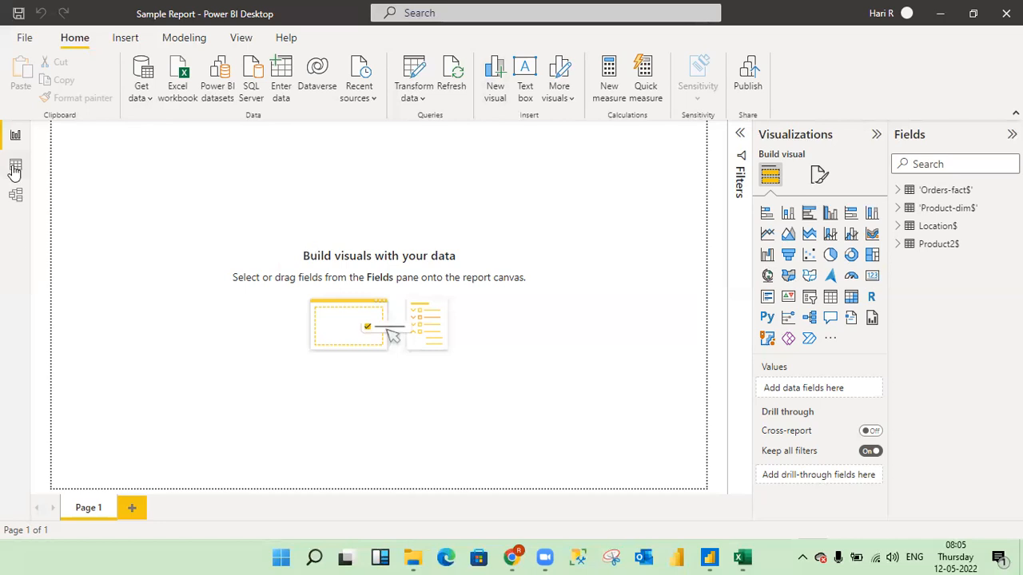
left_click(15, 198)
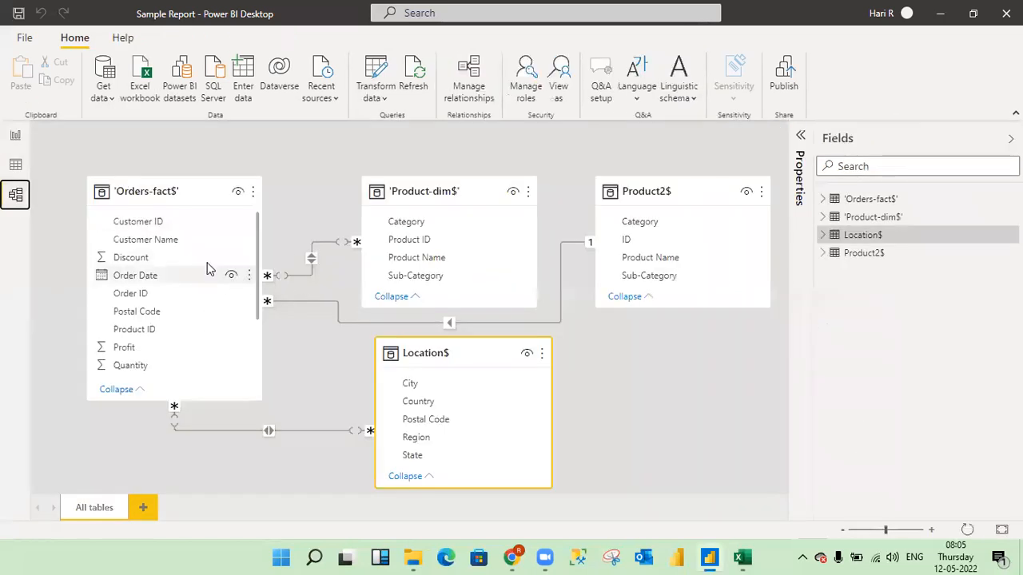
left_click(16, 136)
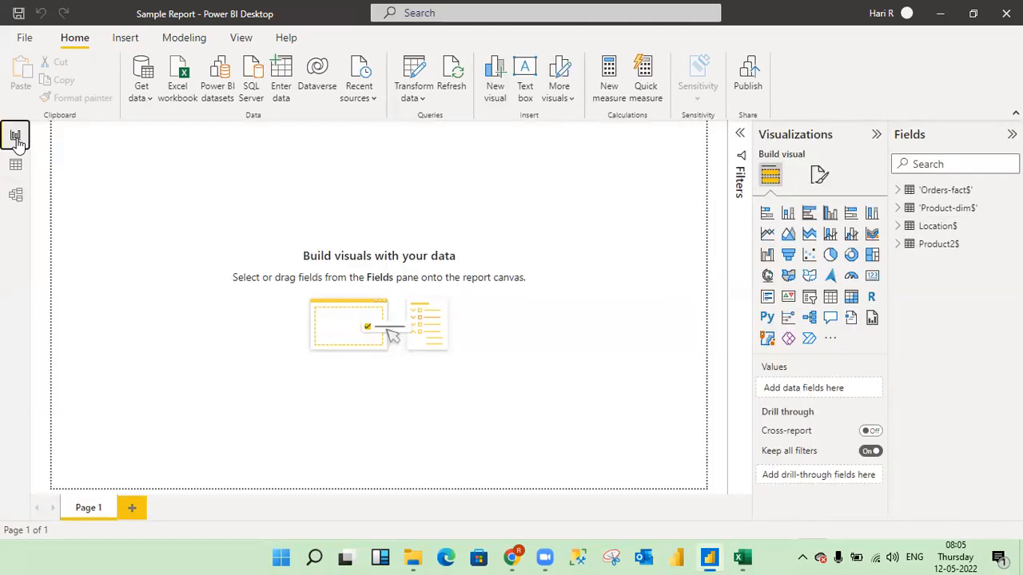
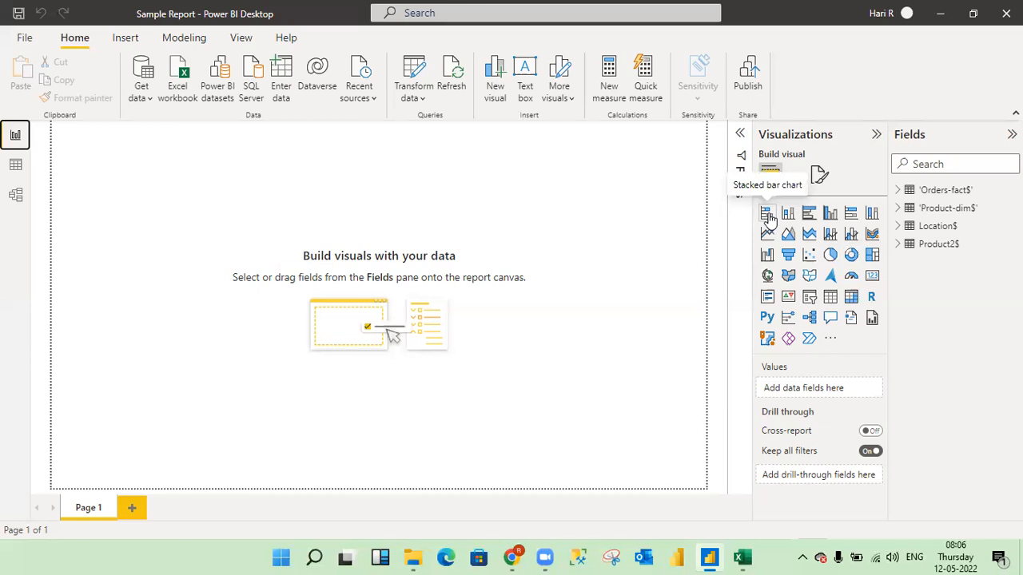
- Add a stacked bar chart to Page 1, enlarge it, and look over its formatting options and empty field wells with the filters collapsed
left_click(767, 214)
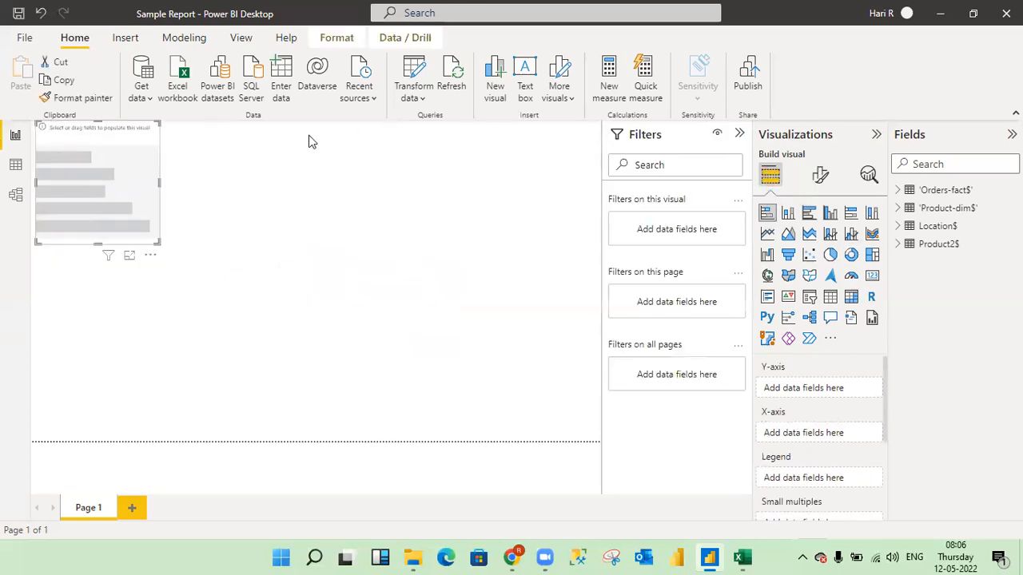
left_click_drag(156, 241, 256, 288)
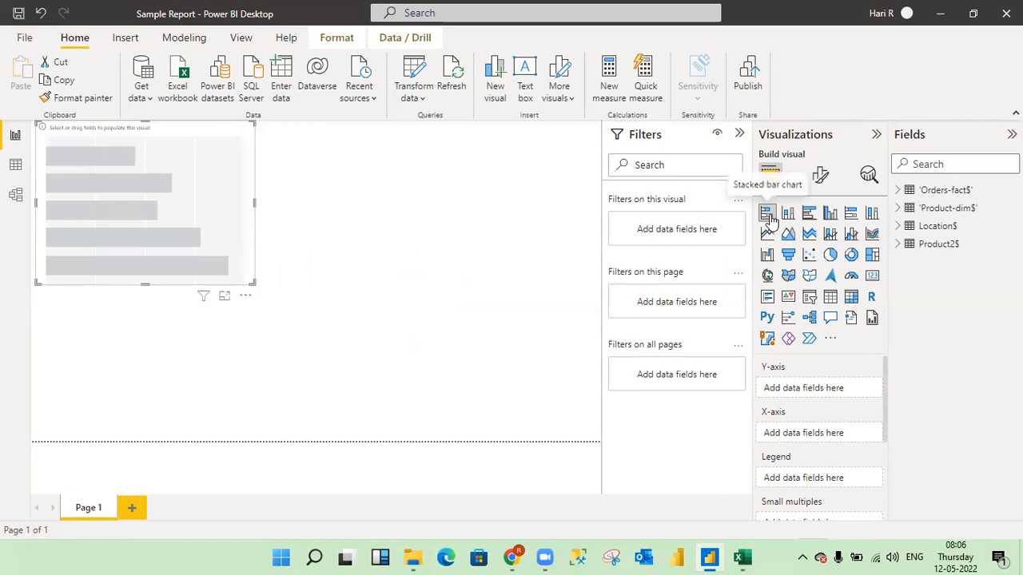
left_click(740, 134)
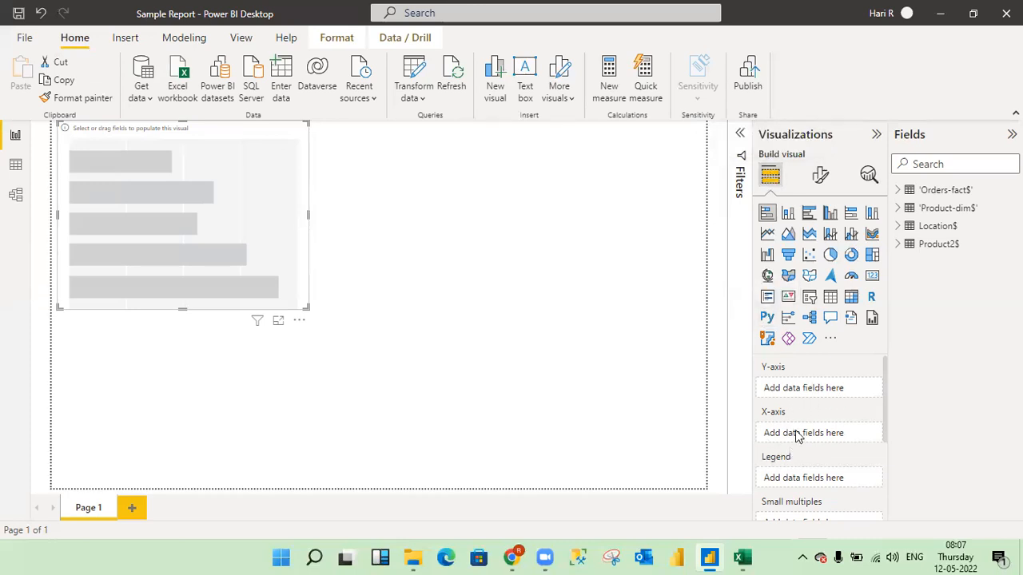
left_click(821, 177)
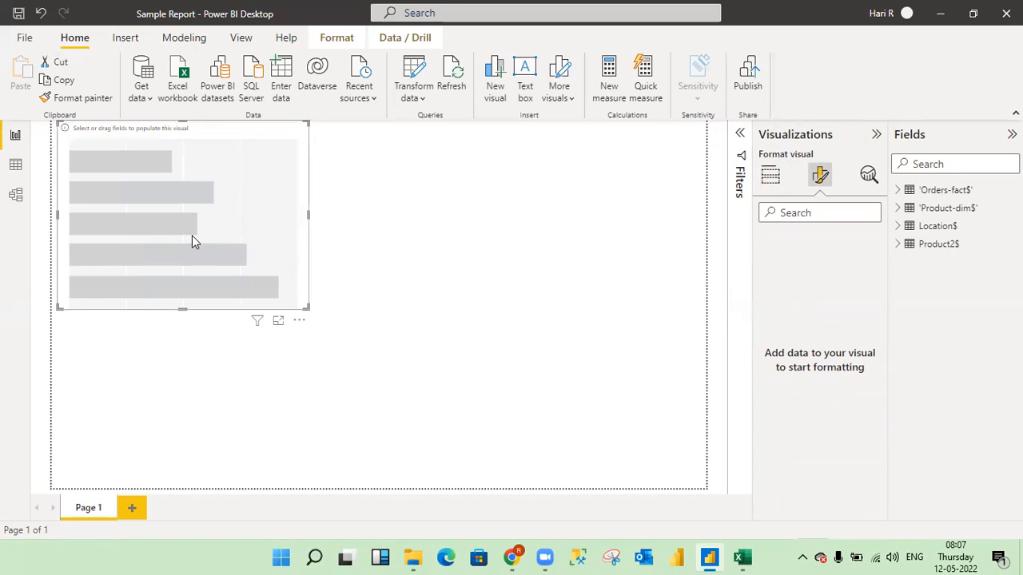
left_click(772, 179)
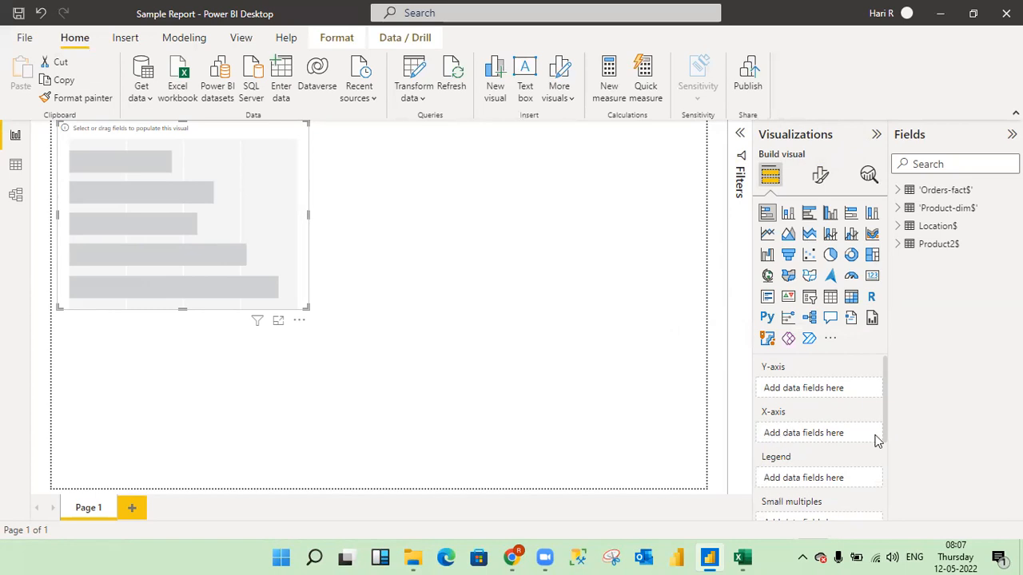
left_click_drag(886, 429, 788, 485)
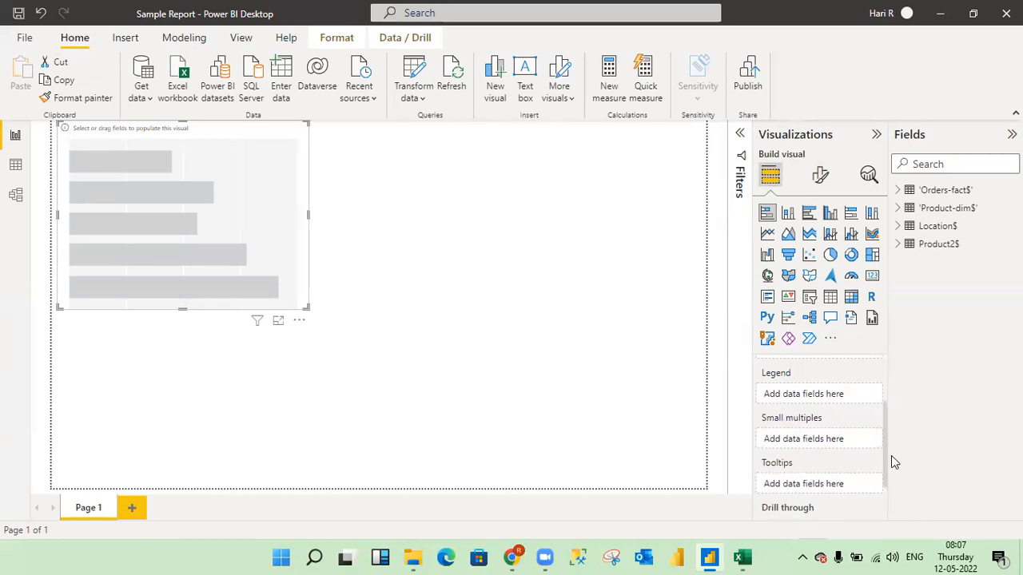
left_click_drag(885, 459, 880, 393)
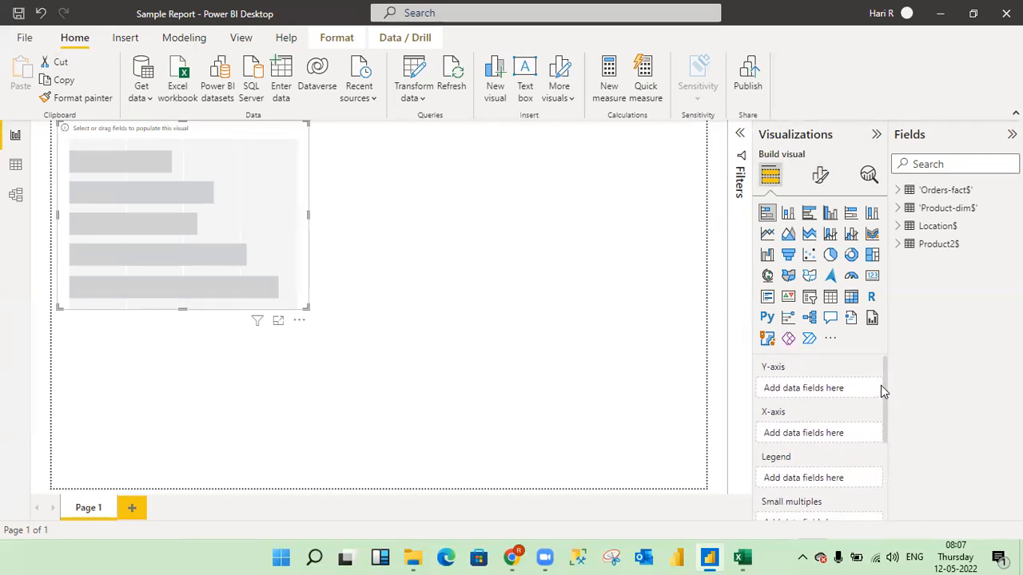
- Plot Sales from 'Orders-fact$' by Region from Location$ in the stacked bar chart
left_click(898, 192)
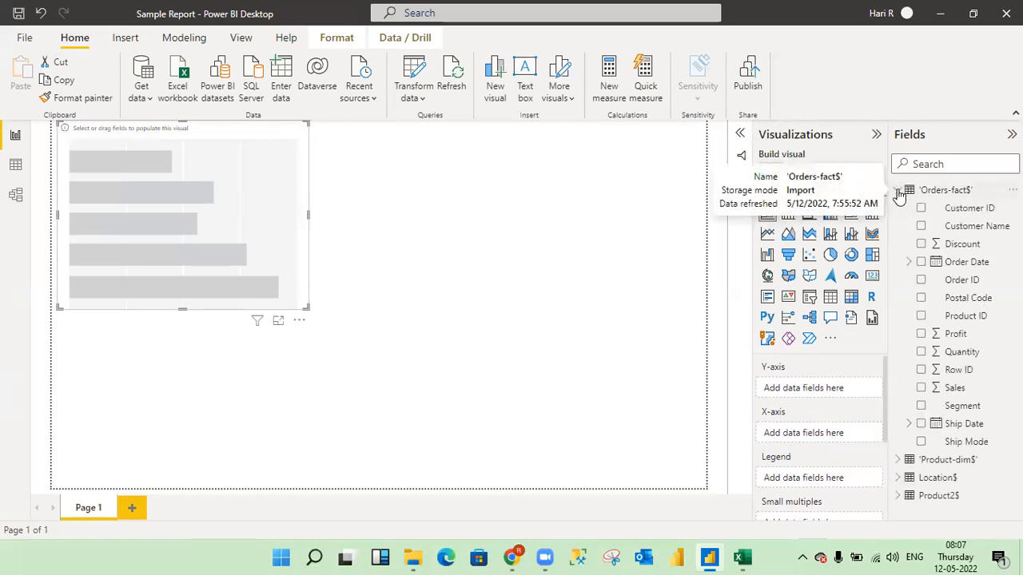
left_click(921, 389)
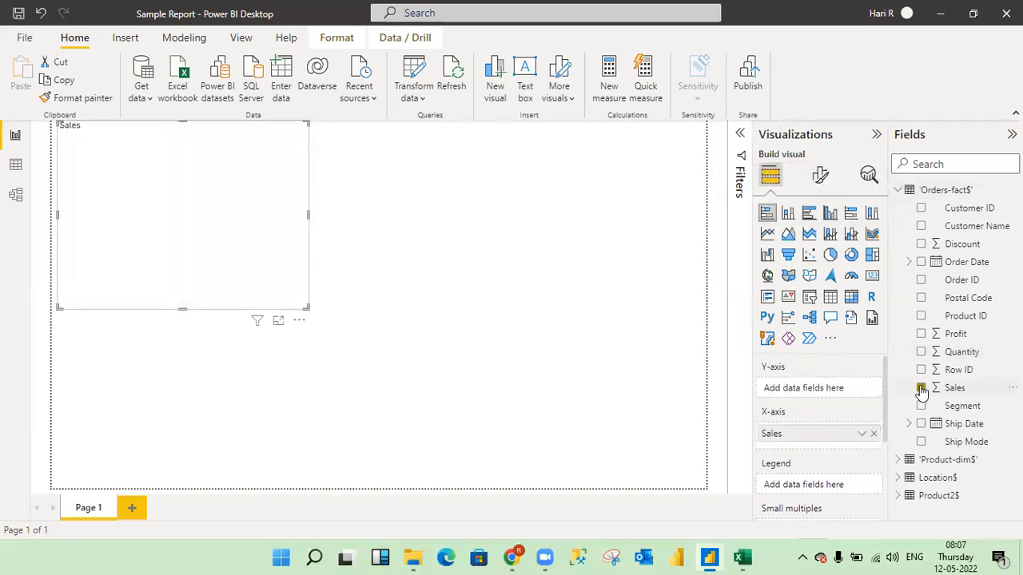
left_click(899, 193)
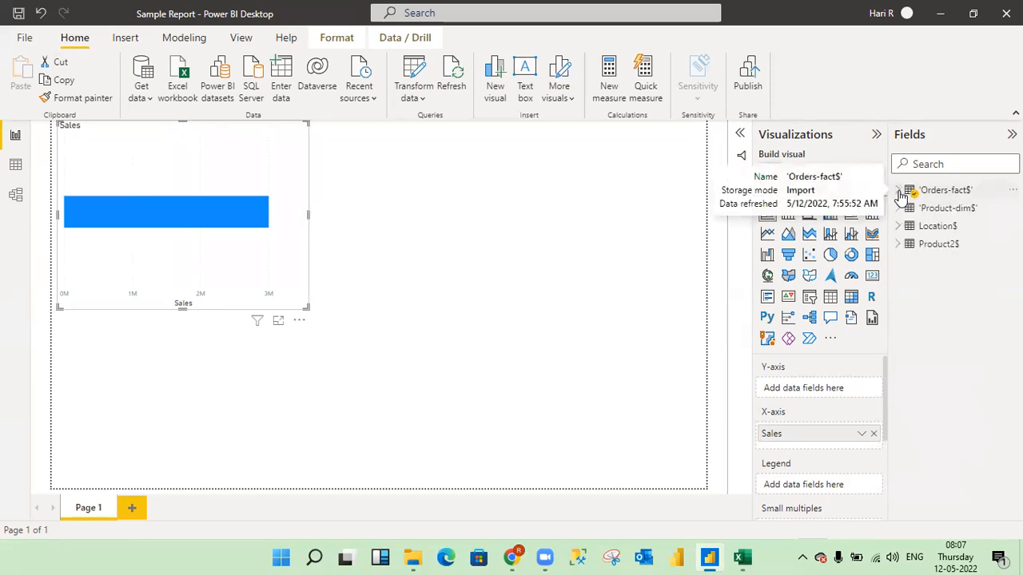
left_click(900, 228)
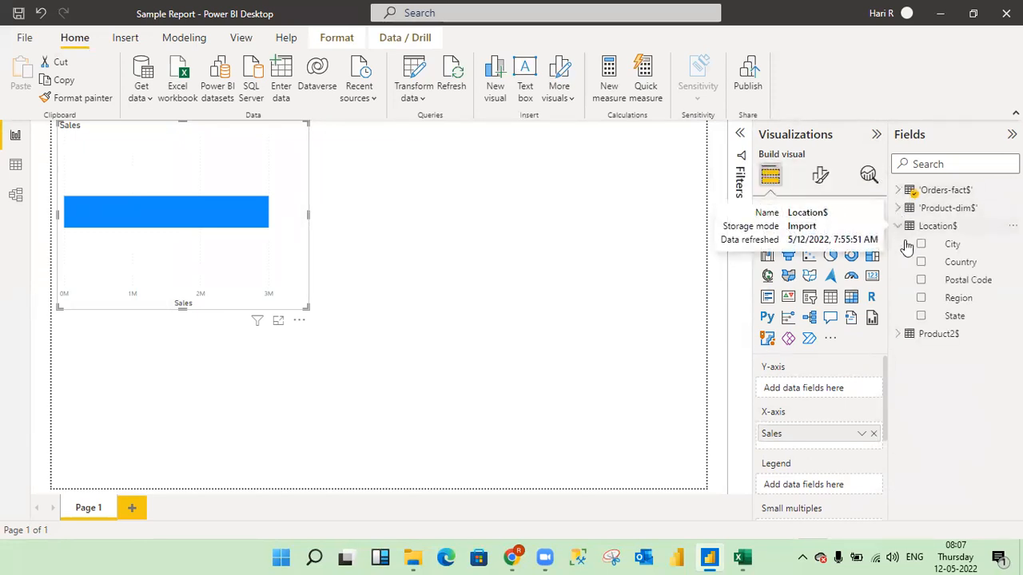
left_click(921, 298)
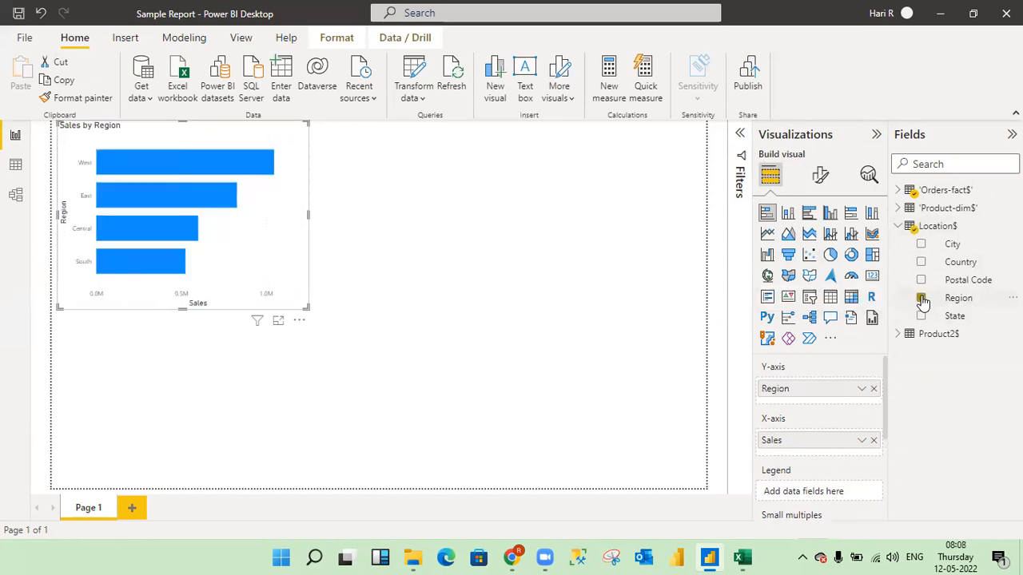
left_click(899, 226)
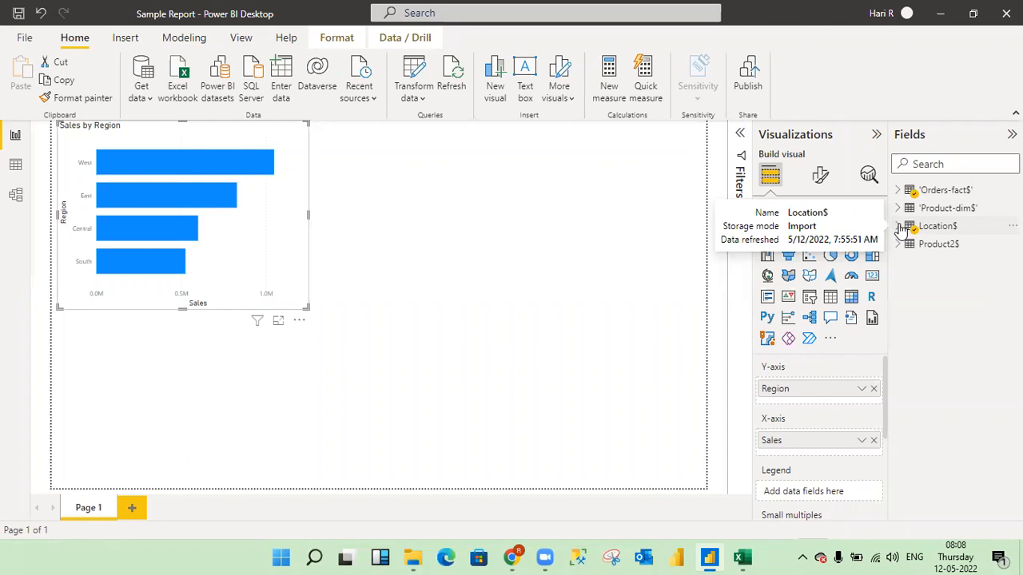
- Remove Sales from the X-axis and Region from the Y-axis to empty the bar chart
left_click(908, 192)
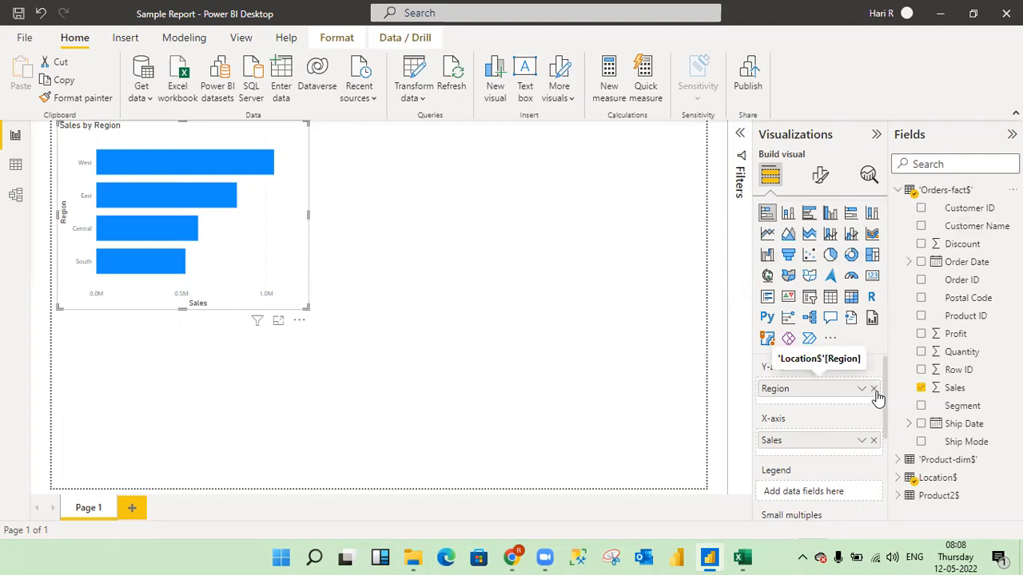
left_click(873, 441)
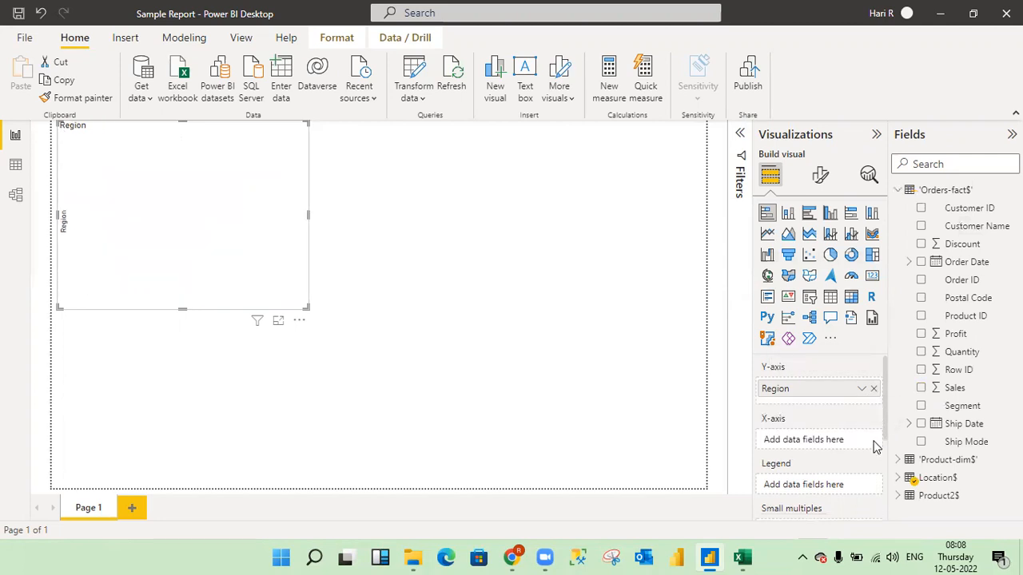
left_click(874, 389)
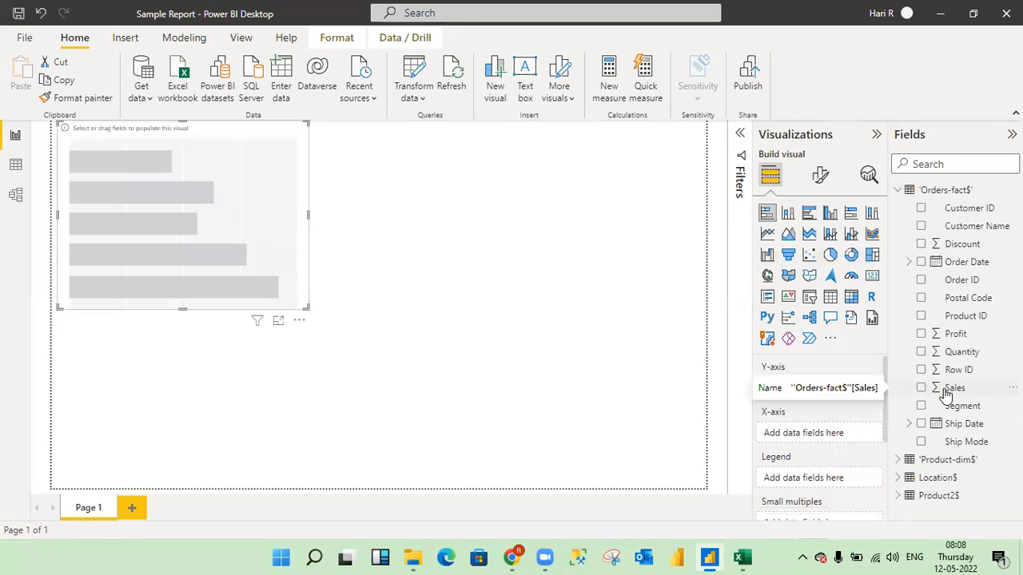
- Add Sales from 'Orders-fact$' to the empty bar chart and remove it again, twice
left_click_drag(951, 389, 174, 234)
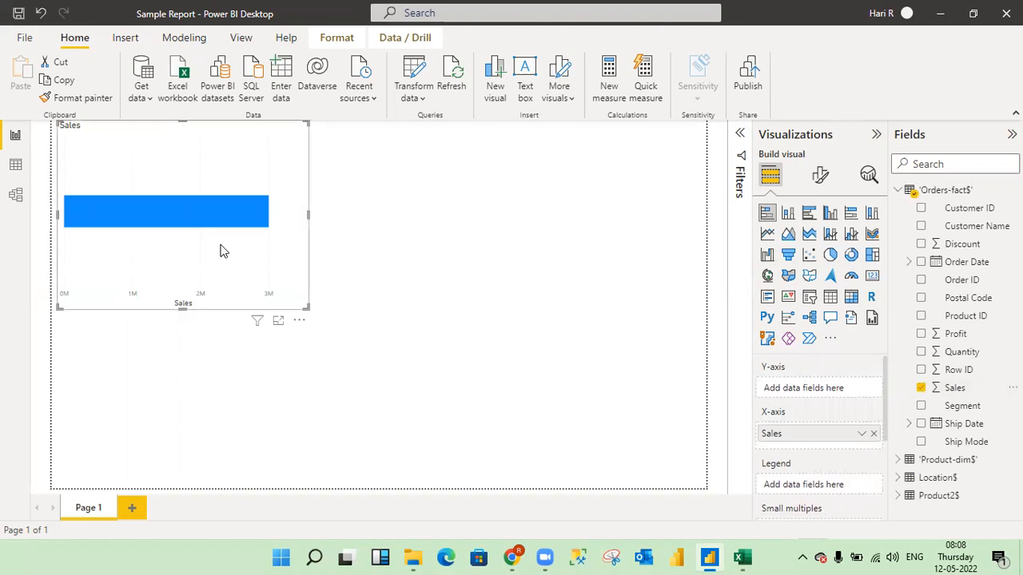
left_click(873, 434)
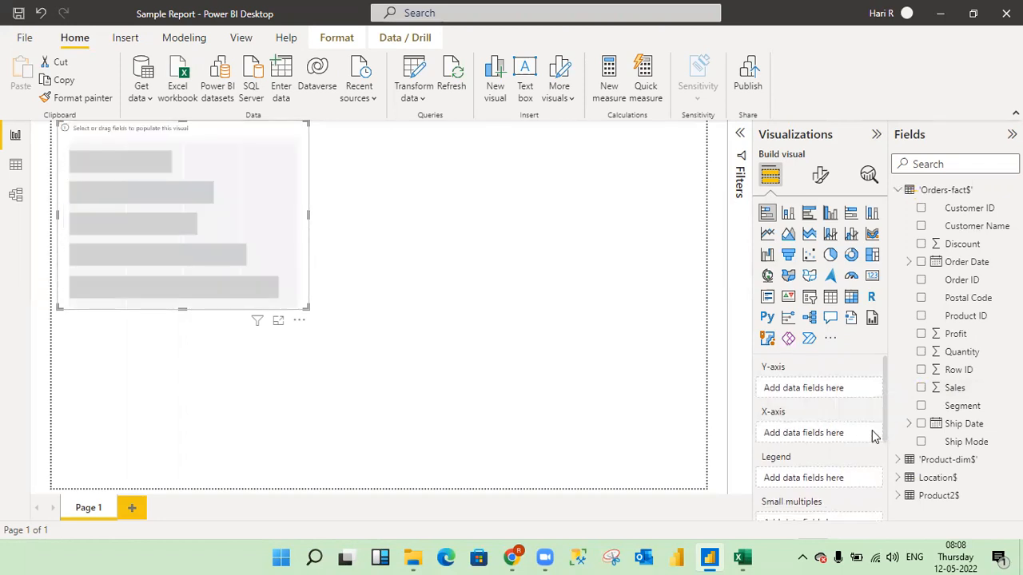
left_click(922, 388)
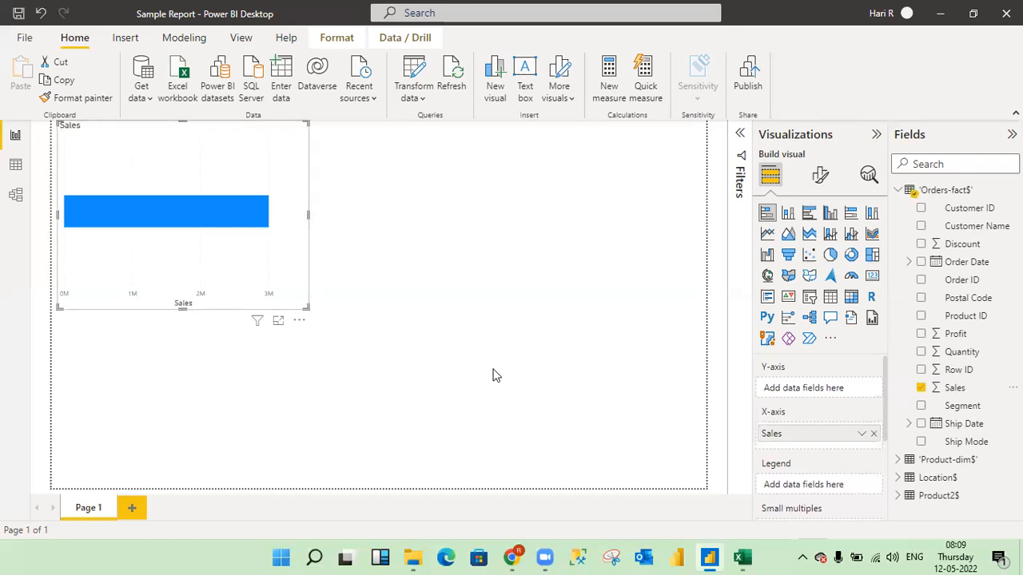
left_click(921, 389)
- Place Sales from 'Orders-fact$' on the chart's X-axis and add Region from Location$ to the chart
left_click_drag(953, 390, 818, 444)
left_click(898, 191)
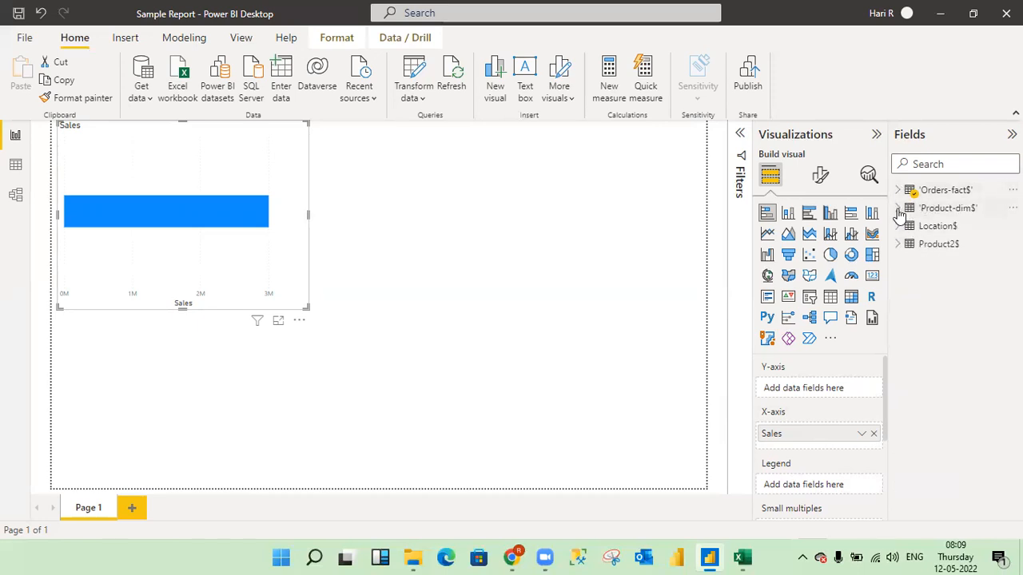
left_click(898, 209)
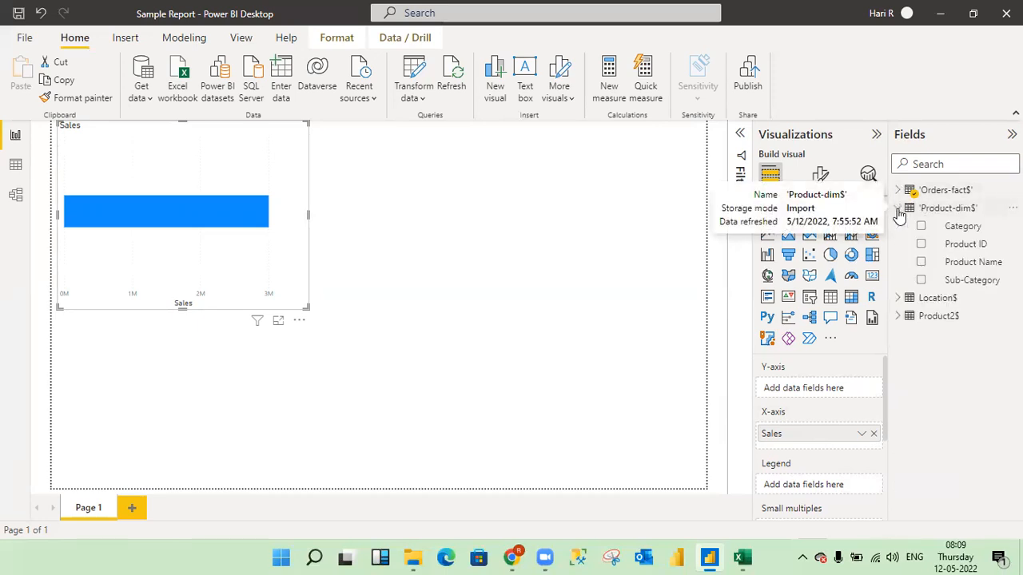
left_click(897, 209)
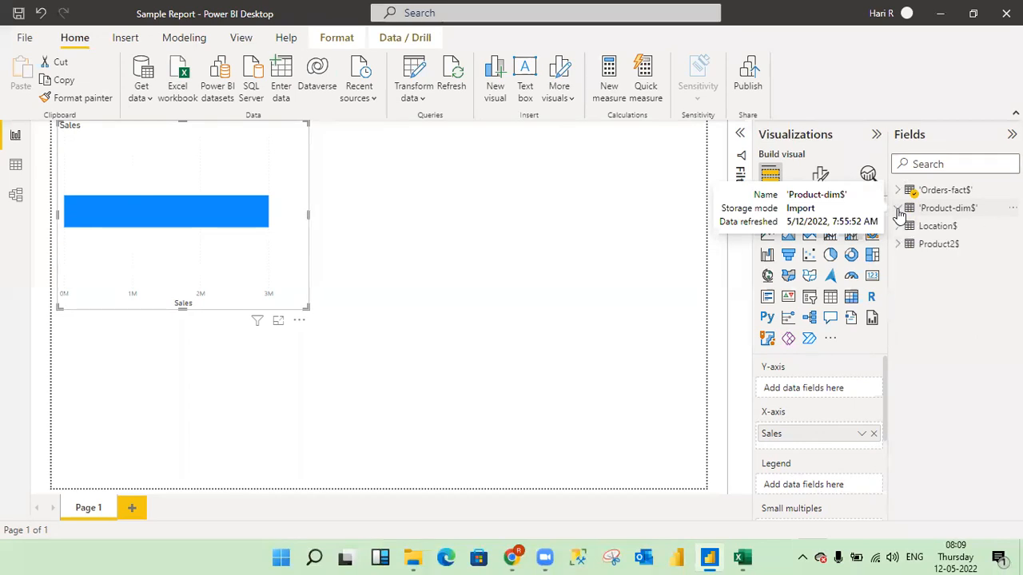
left_click(897, 226)
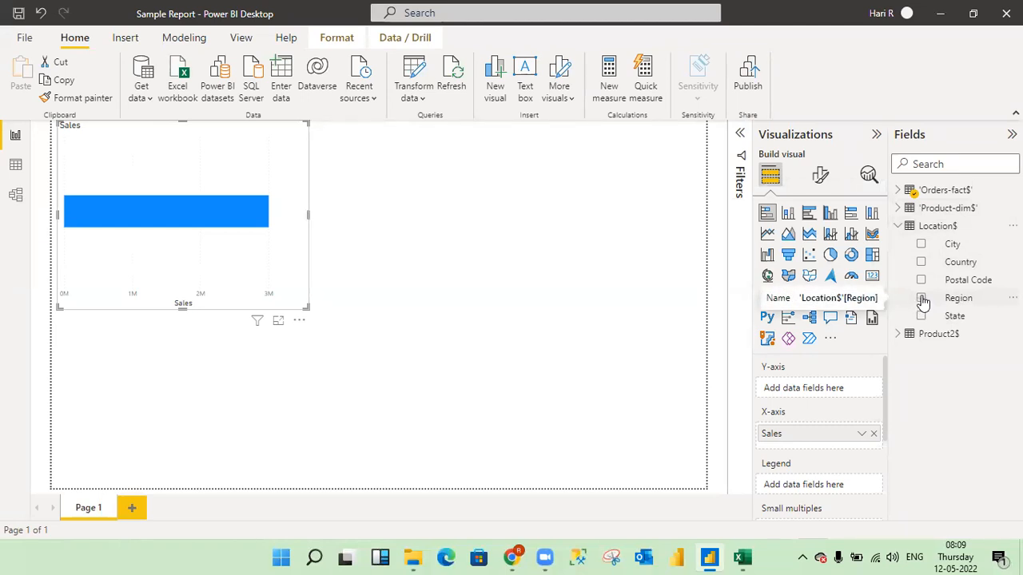
left_click_drag(923, 299, 146, 269)
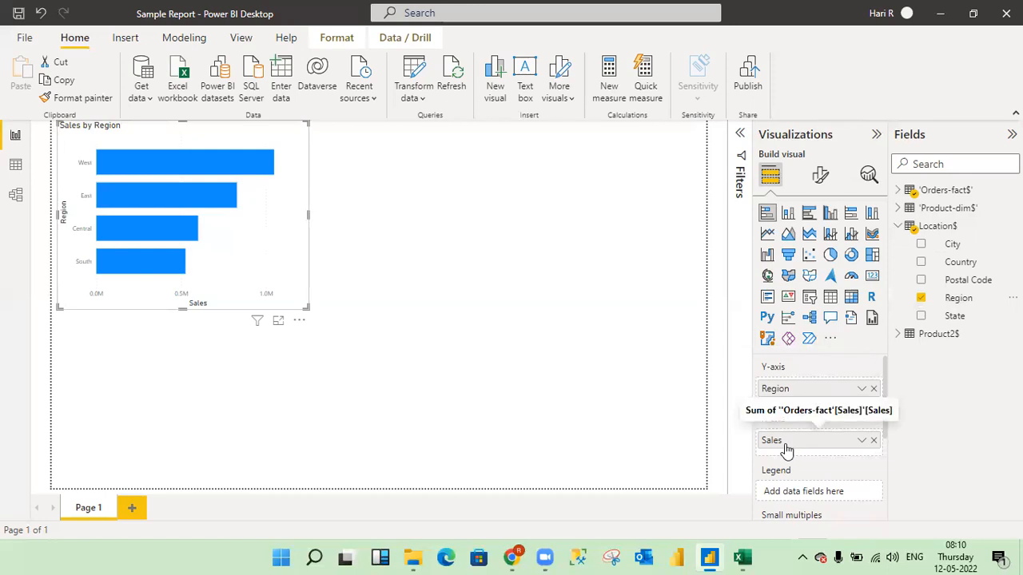
- Swap the chart's axes so that Region is on the X-axis and Sales on the Y-axis
left_click(874, 441)
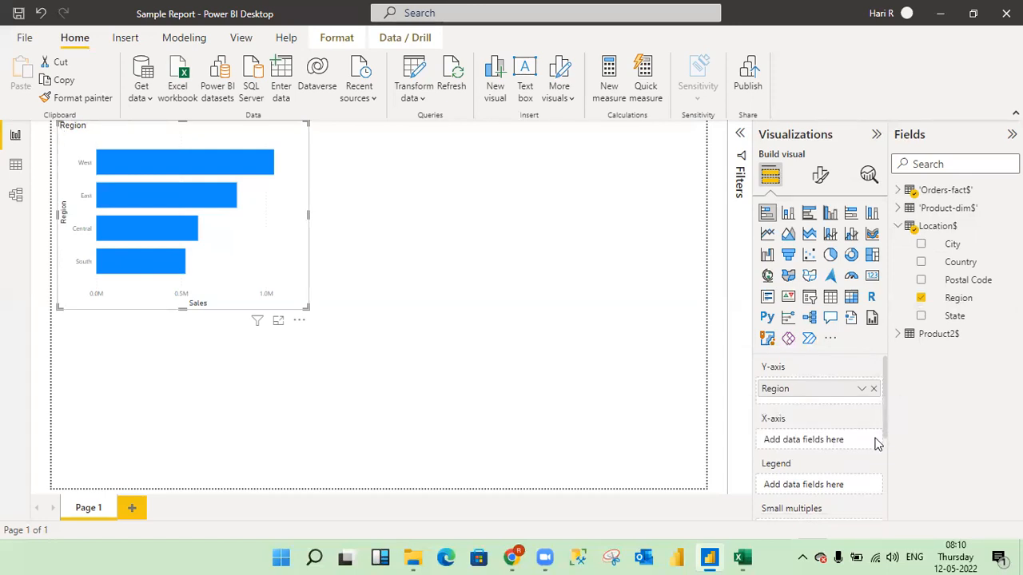
left_click_drag(816, 404, 829, 441)
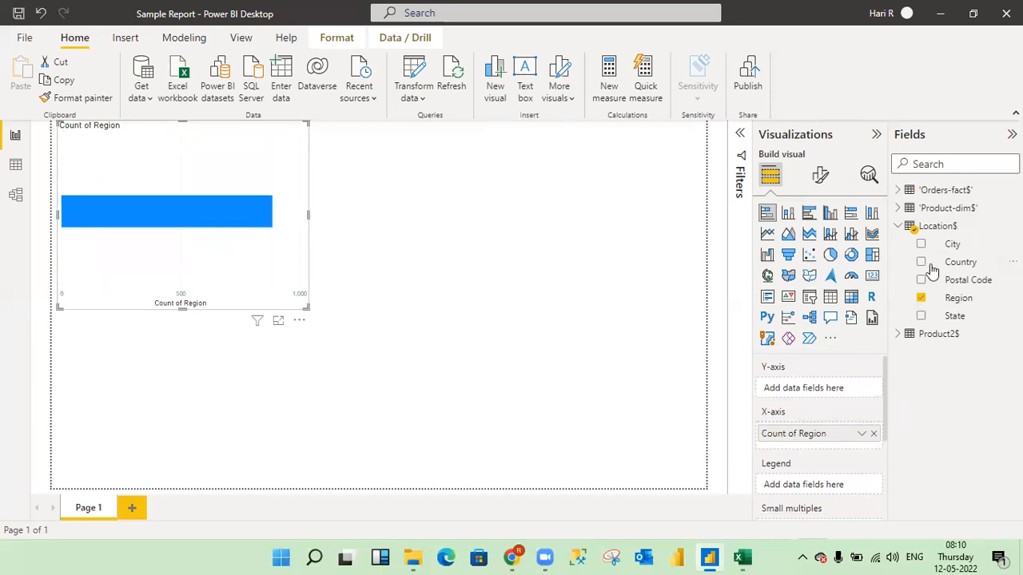
left_click(898, 191)
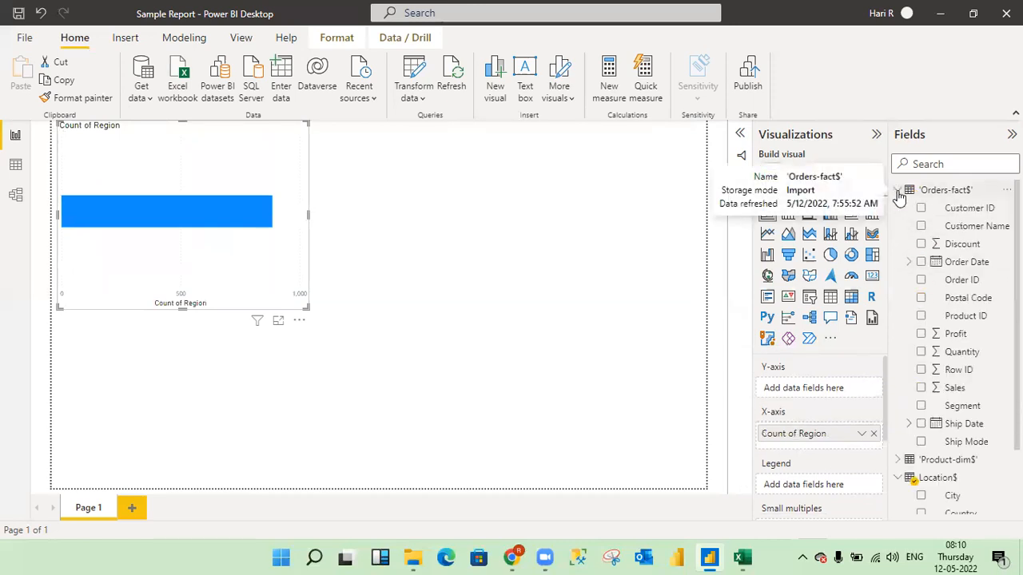
left_click_drag(958, 389, 829, 395)
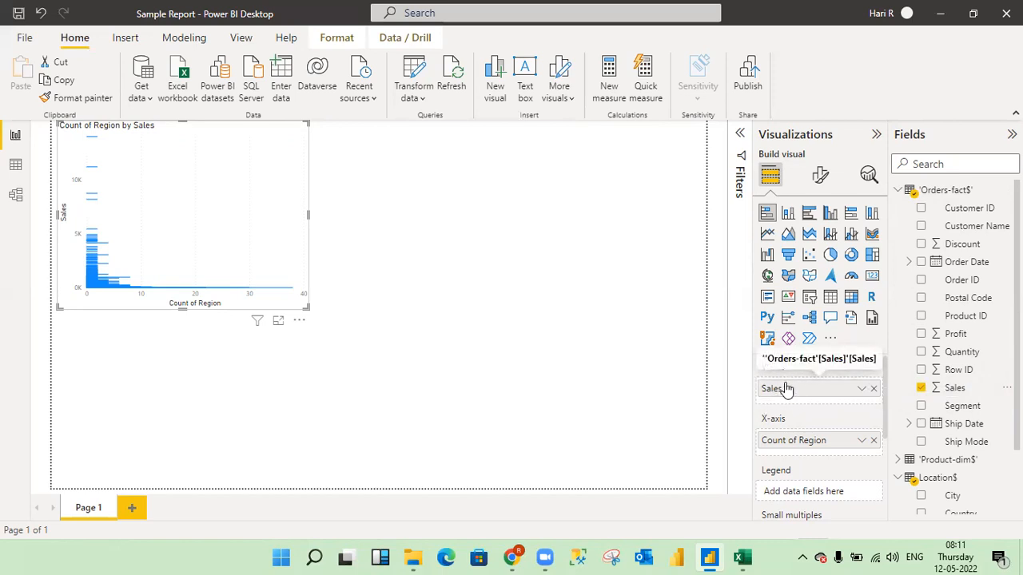
- Reassign the chart's axes with Sales on the X-axis and Region on the Y-axis, and enlarge the chart to the full page height
left_click(875, 390)
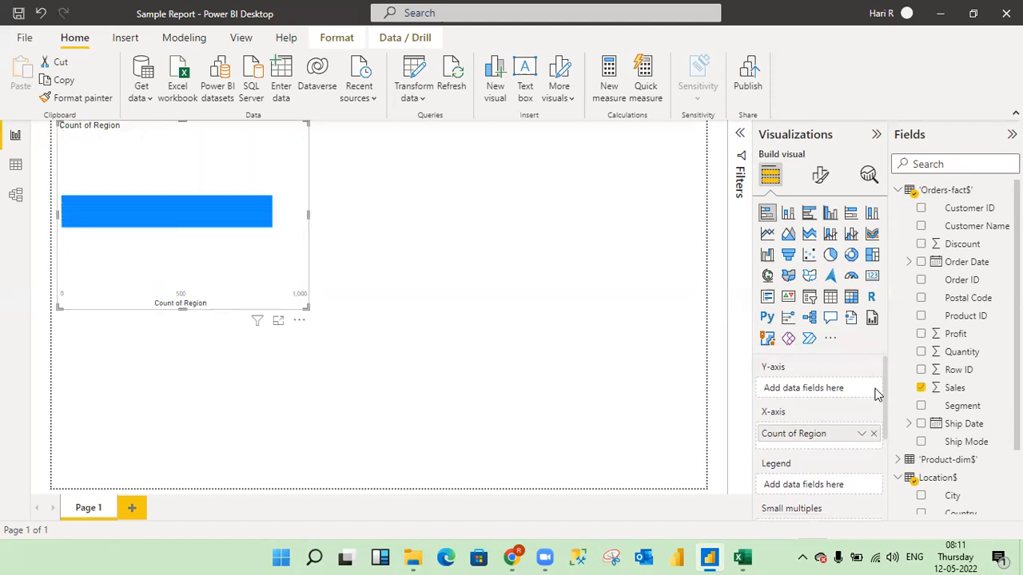
left_click(873, 434)
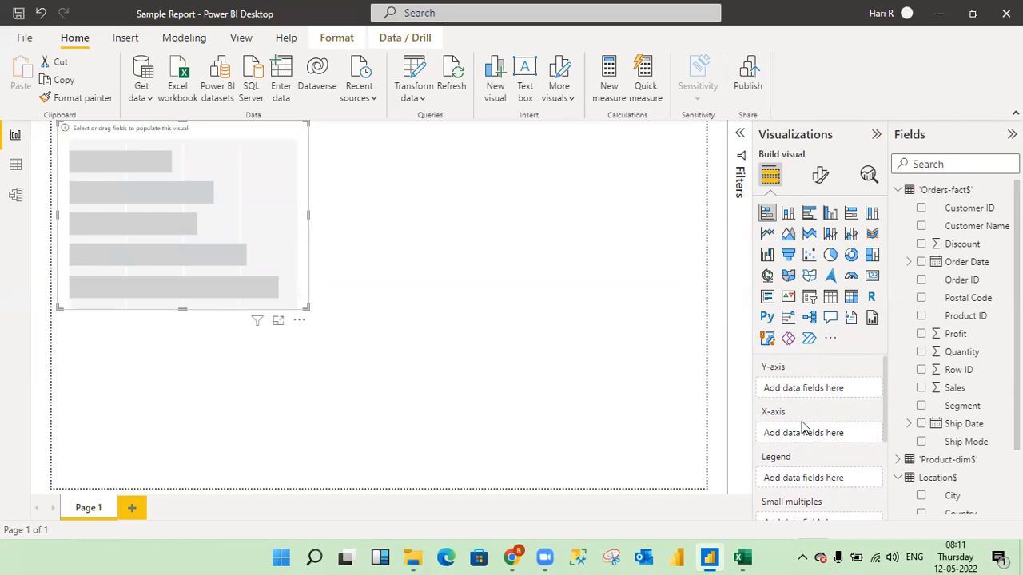
left_click_drag(954, 389, 829, 436)
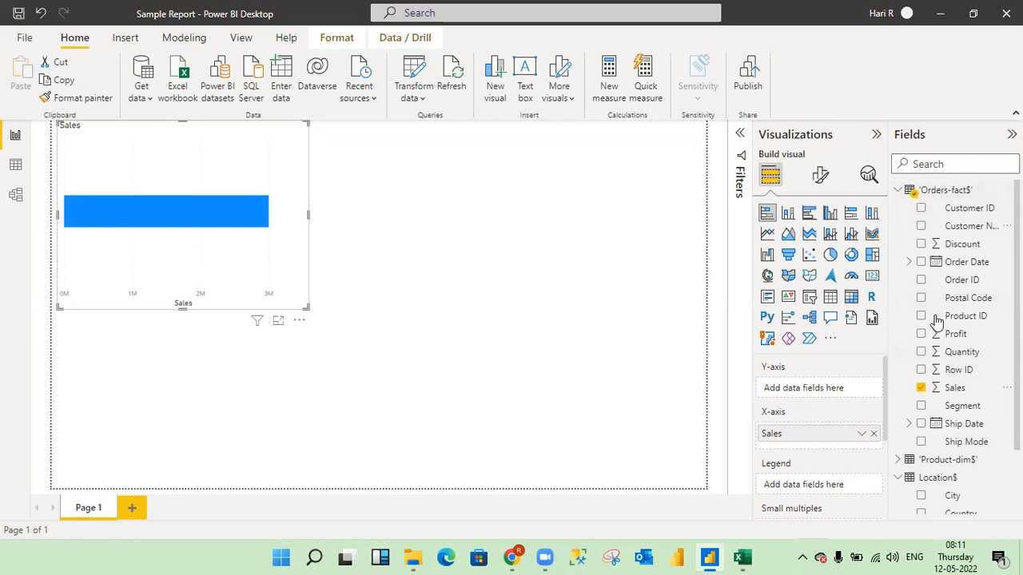
left_click(898, 191)
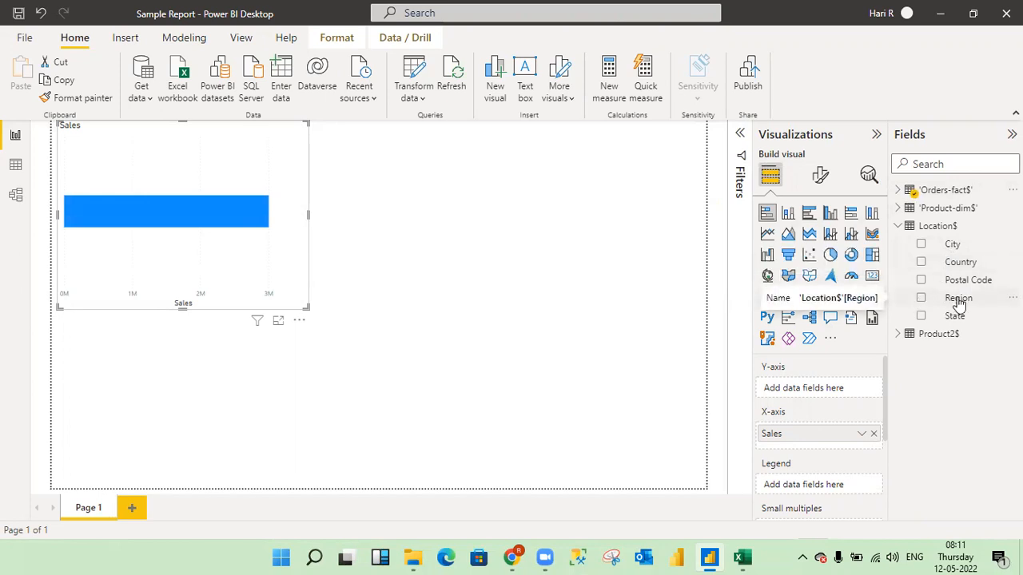
left_click_drag(958, 300, 823, 391)
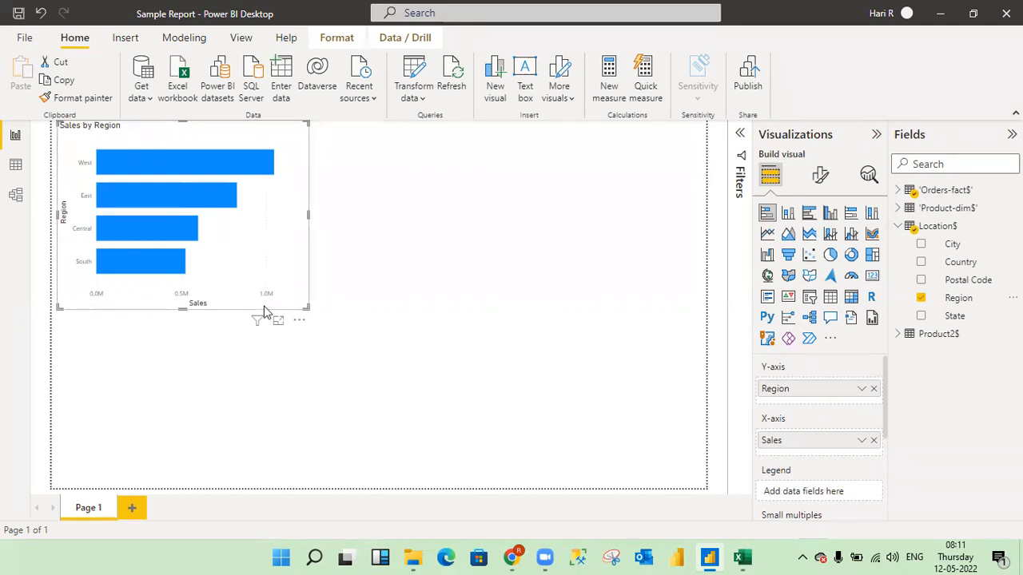
left_click_drag(308, 306, 523, 491)
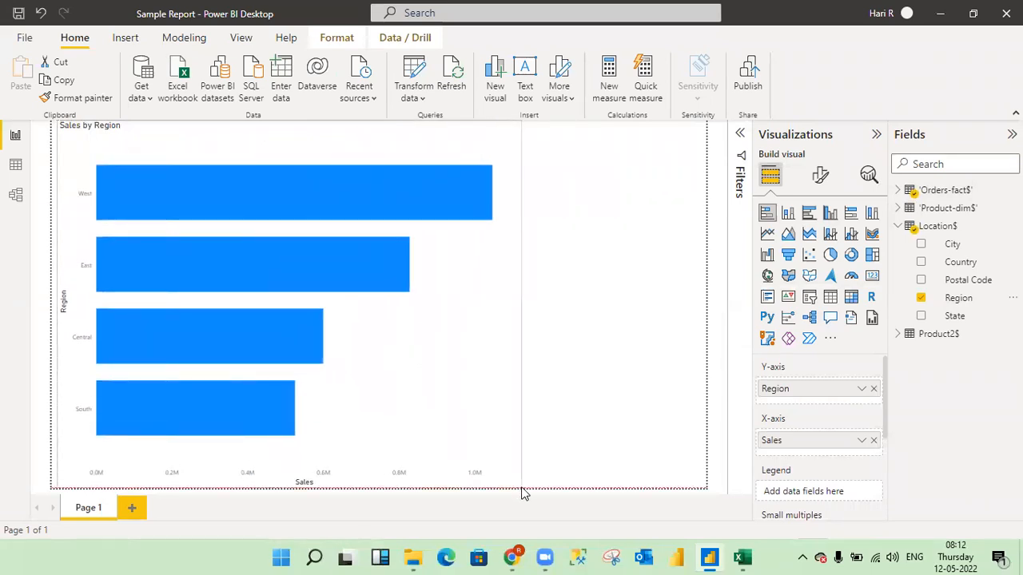